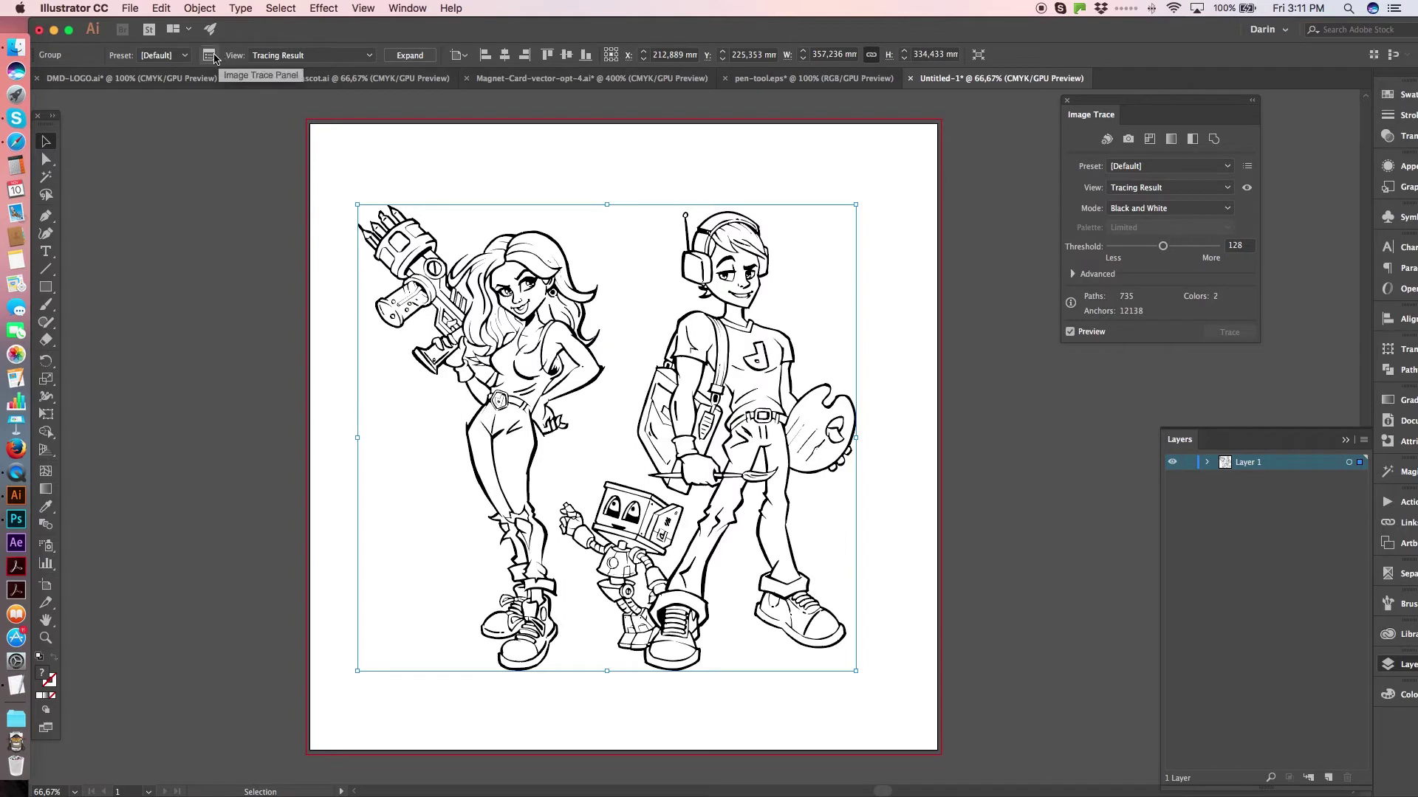
- Set the image trace threshold of the character line art to 134
mouse_move(1162, 101)
left_mouse_down()
mouse_move(1075, 147)
mouse_move(352, 202)
mouse_move(158, 197)
left_mouse_up()
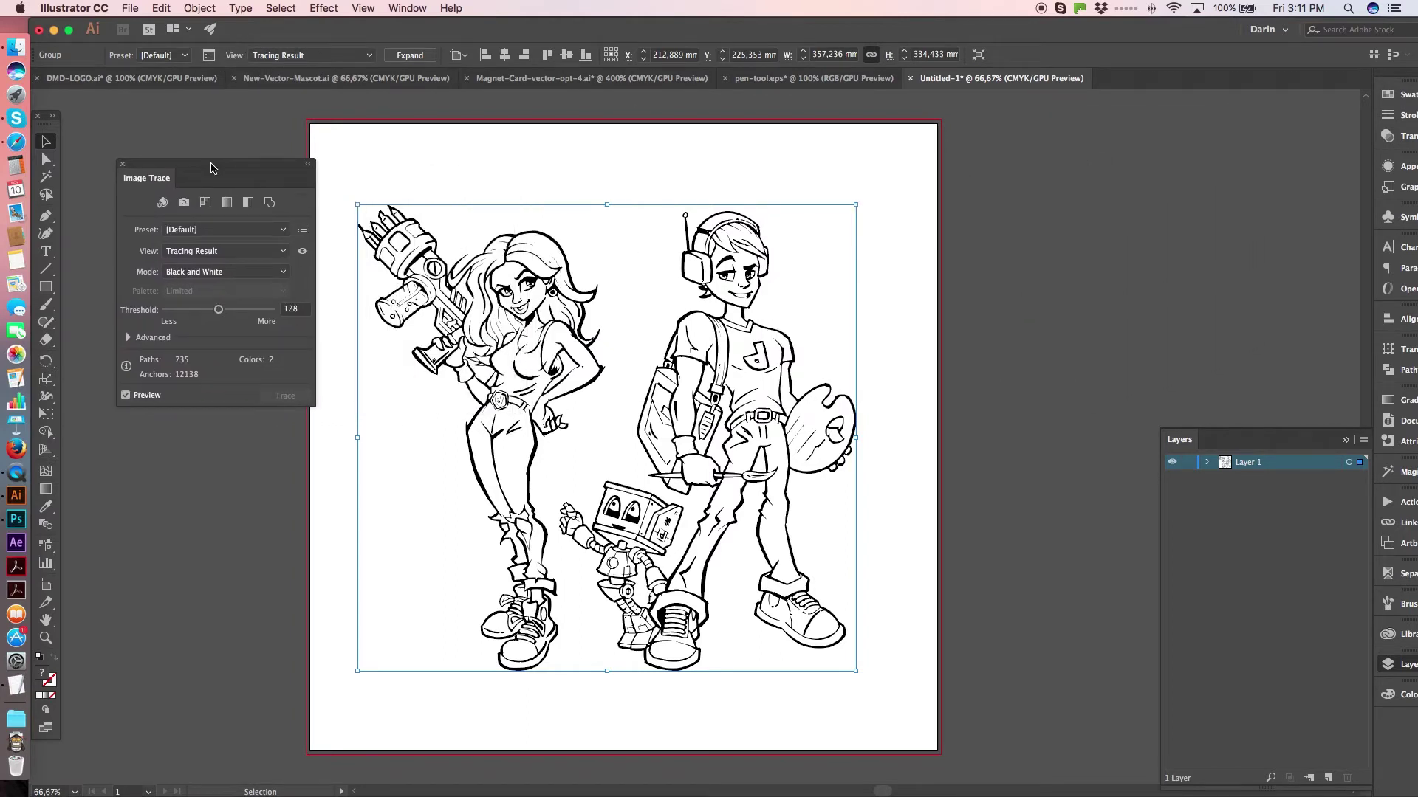
left_click(576, 331, "super")
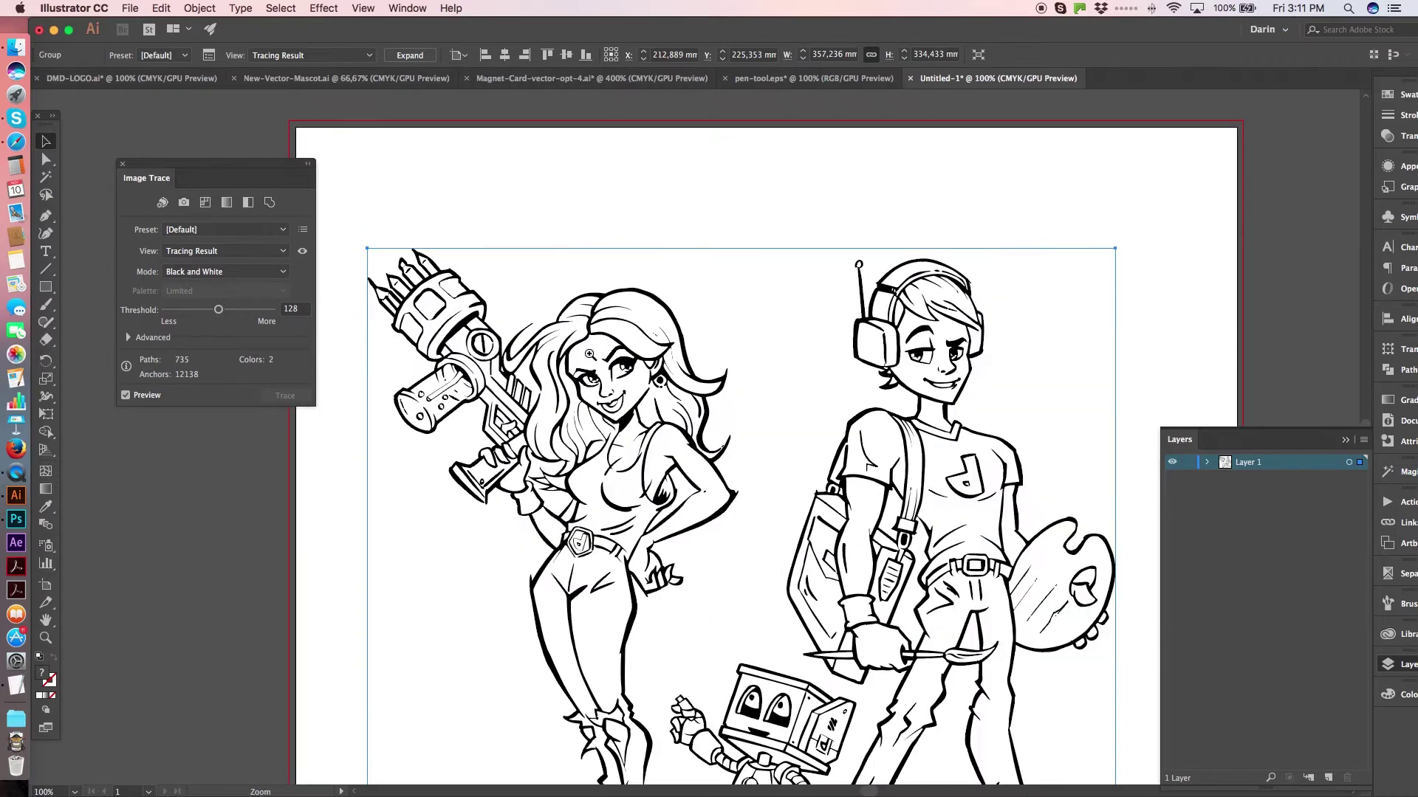
left_click(648, 412, "super")
left_click(647, 411)
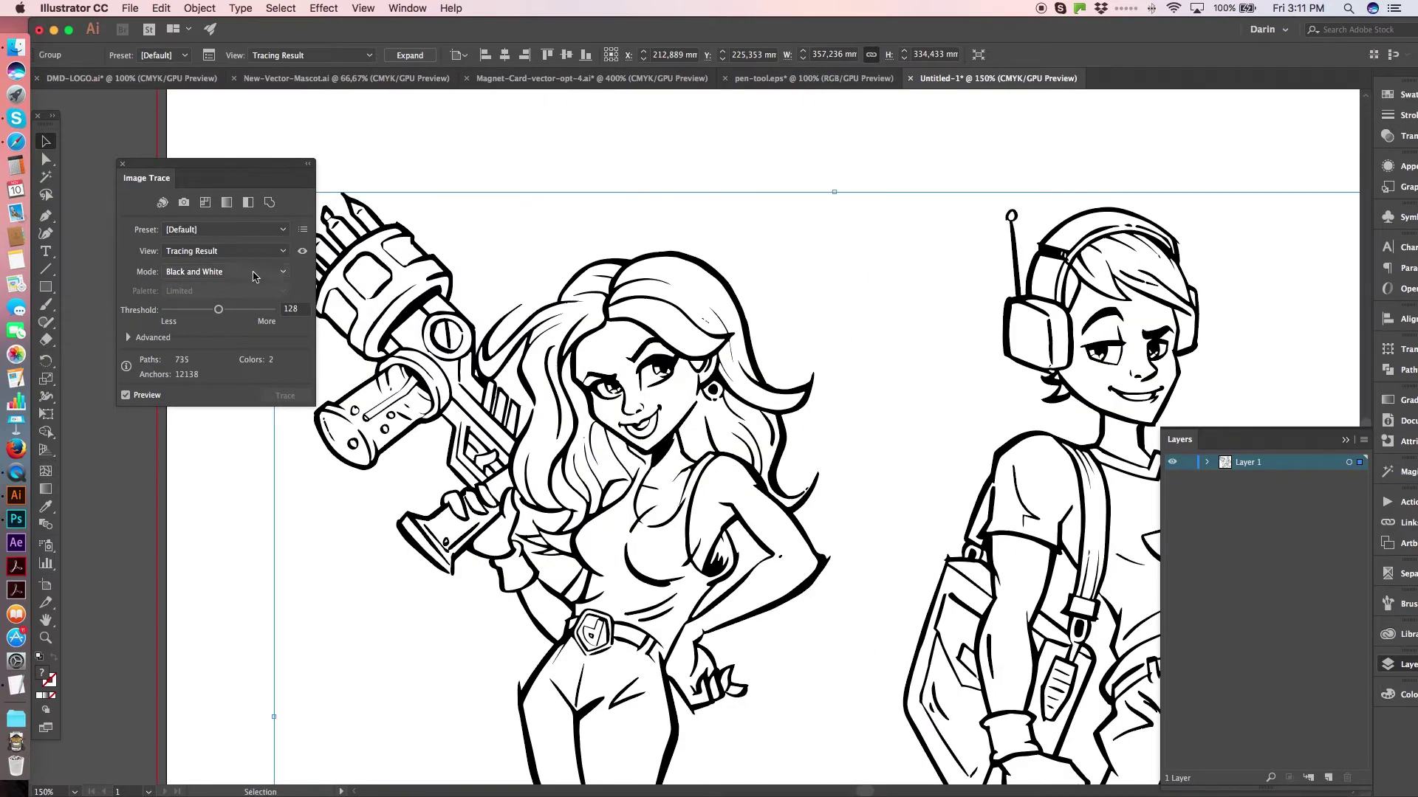
left_click_drag(219, 310, 212, 315)
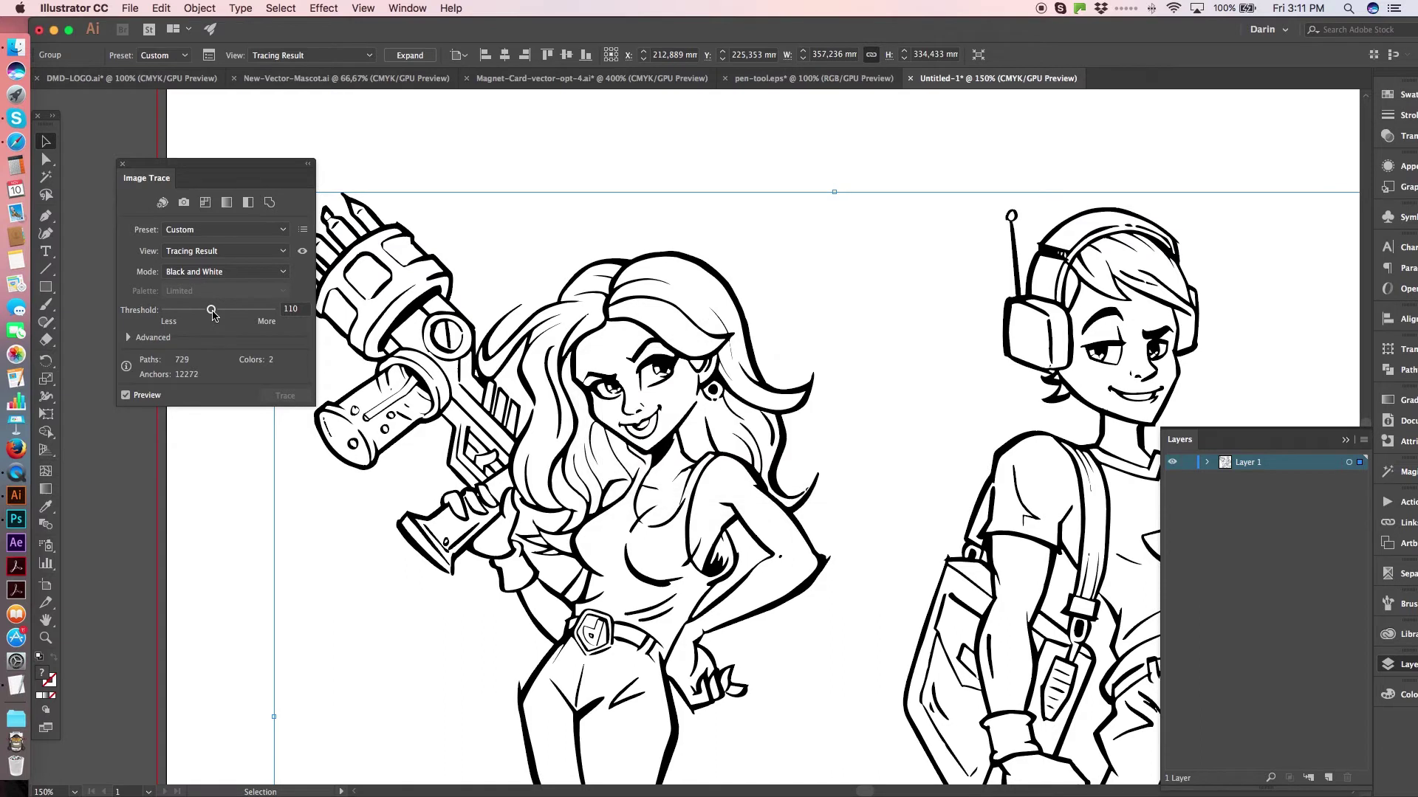
left_click_drag(213, 315, 222, 316)
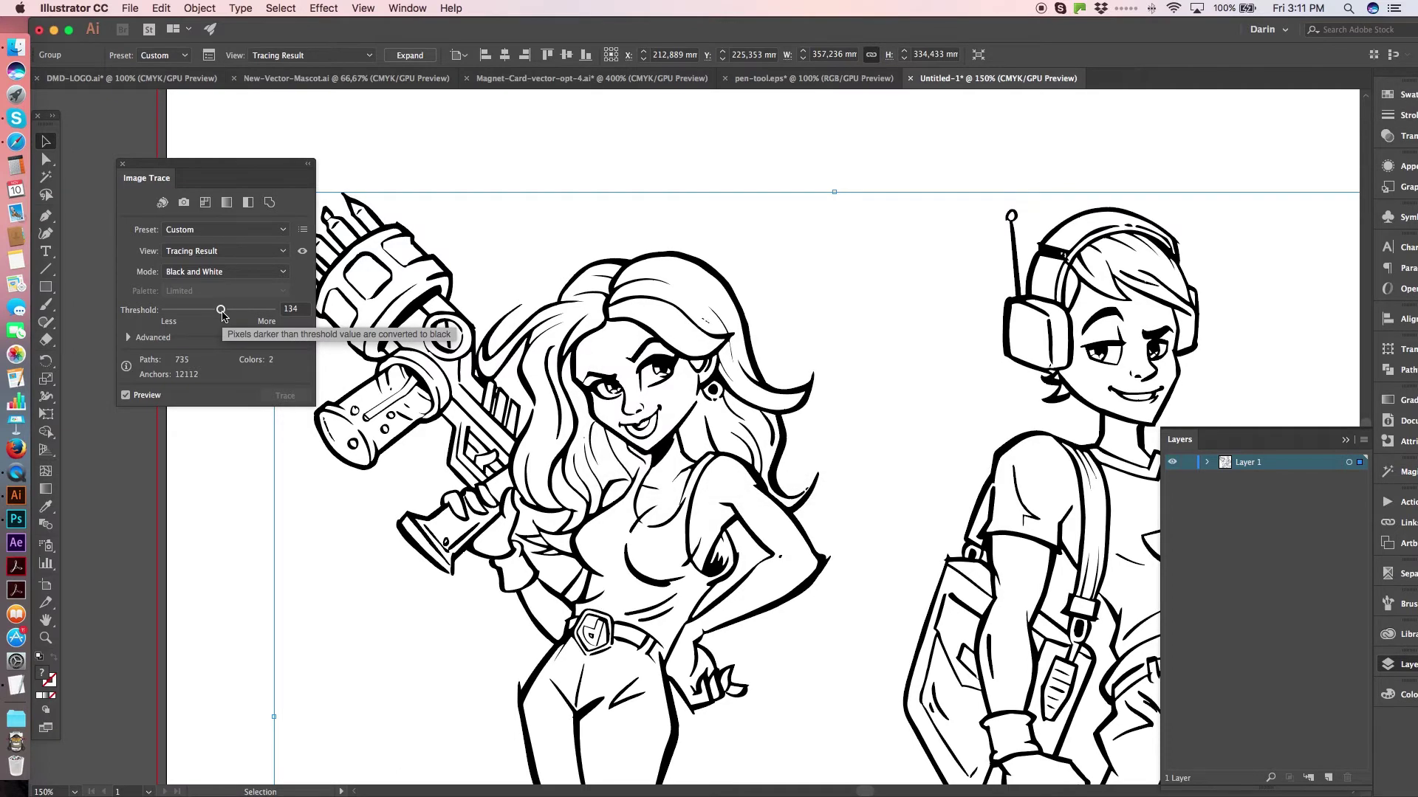
- In the advanced trace settings, raise Paths to 91% and Corners to 92%
left_click(129, 338)
left_click_drag(217, 356, 263, 364)
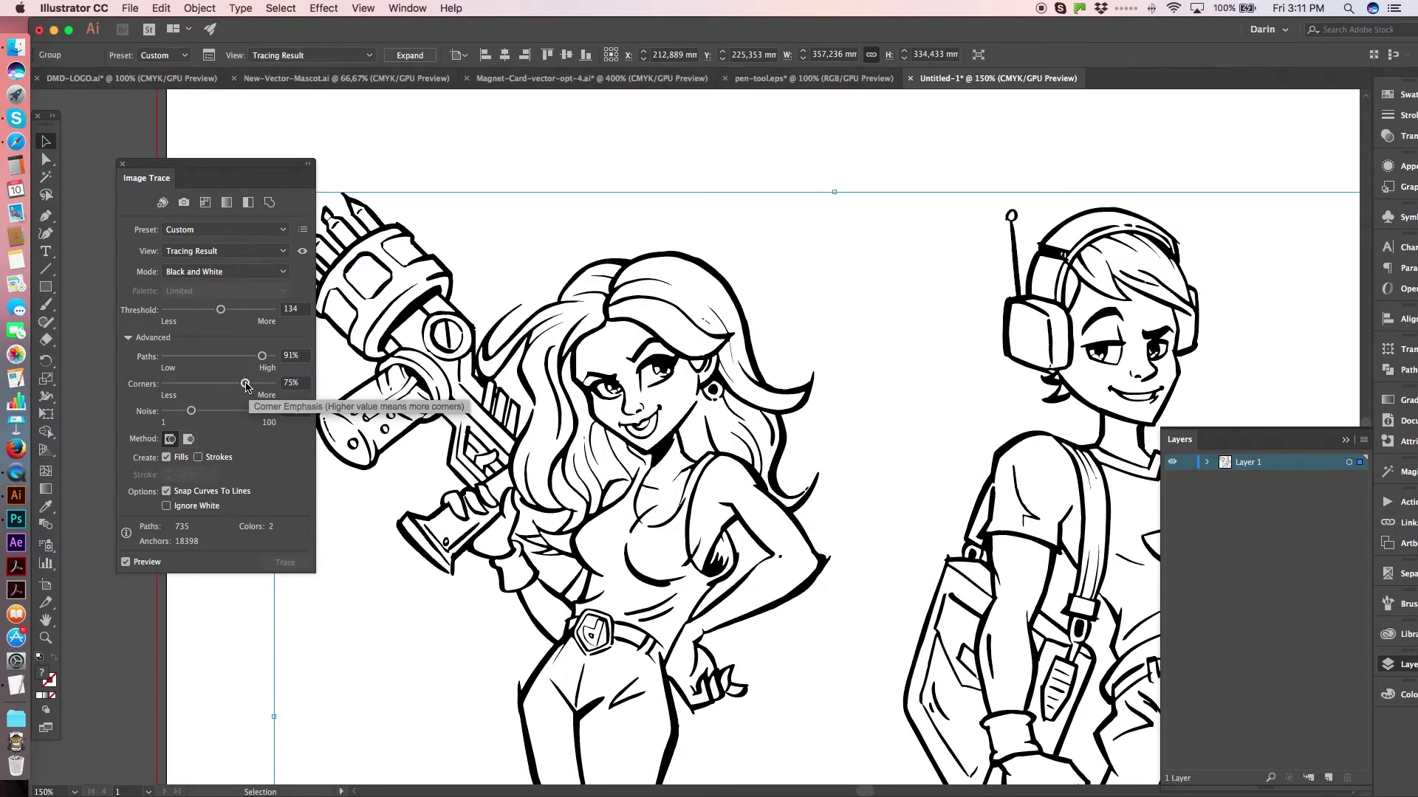
left_click_drag(245, 385, 266, 389)
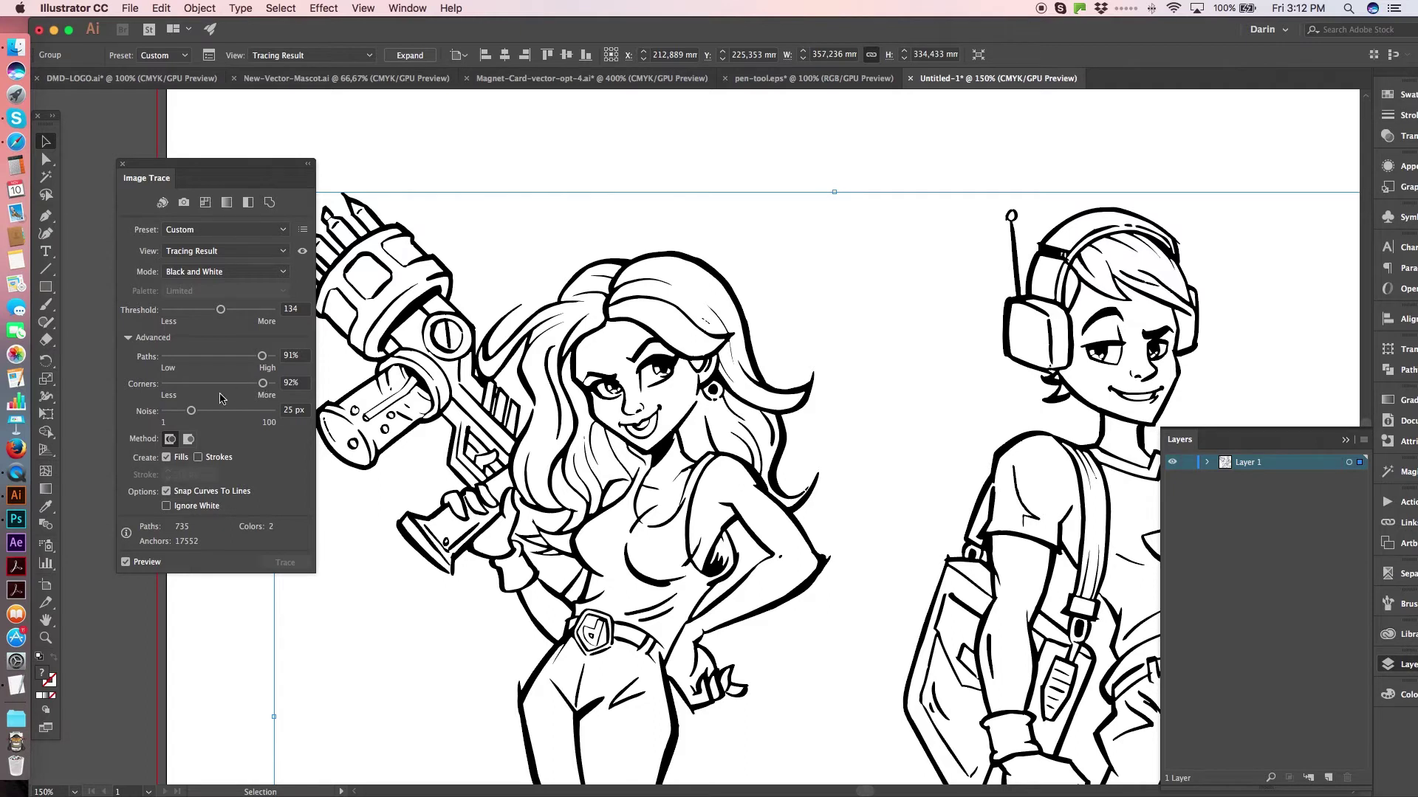
- Set the trace Noise to 20 px, disable Snap Curves To Lines and enable Ignore White
left_click_drag(192, 412, 189, 412)
left_click(168, 493)
left_click(166, 506)
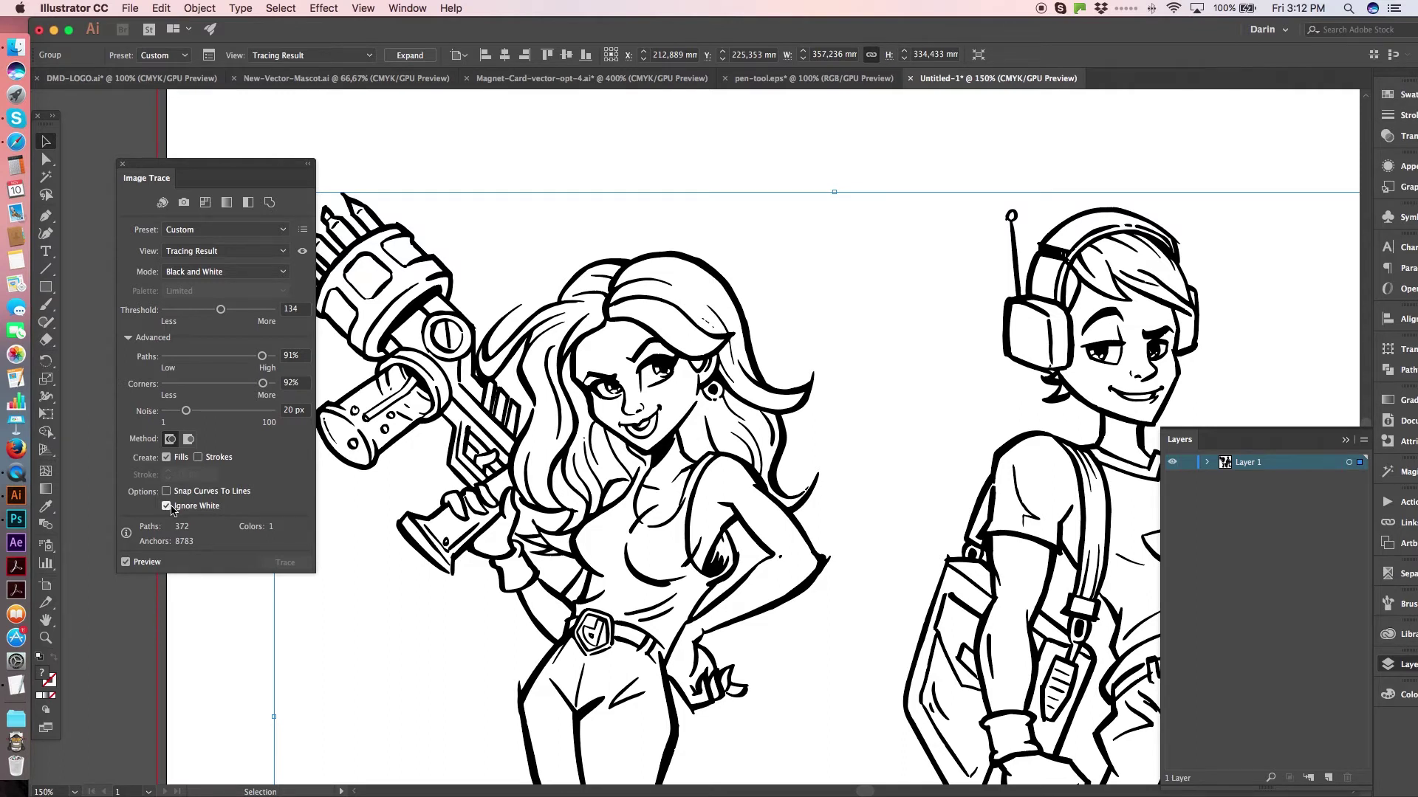
- Close the trace settings, expand the tracing result into editable vector paths and deselect it
left_click(123, 166)
left_click(408, 56)
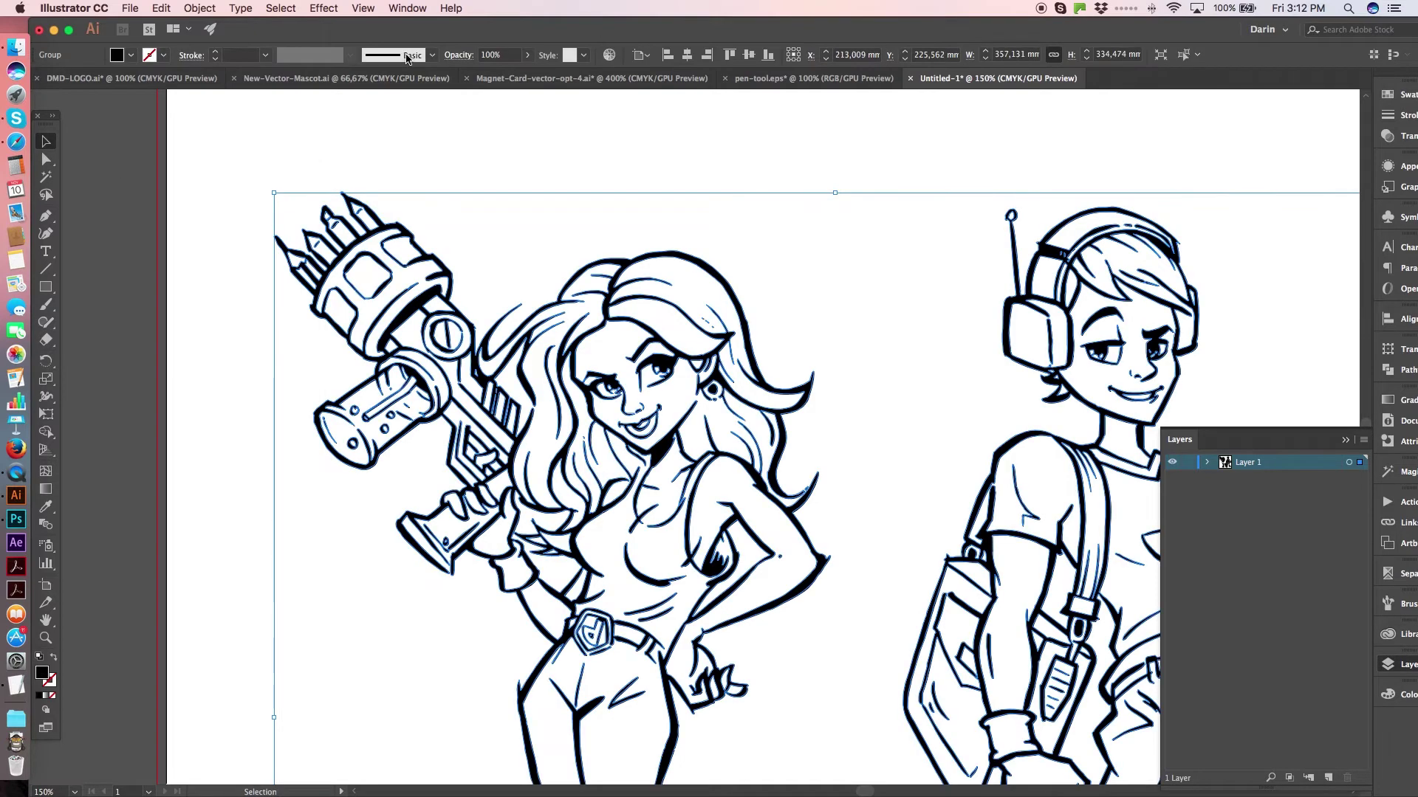
left_click(430, 137)
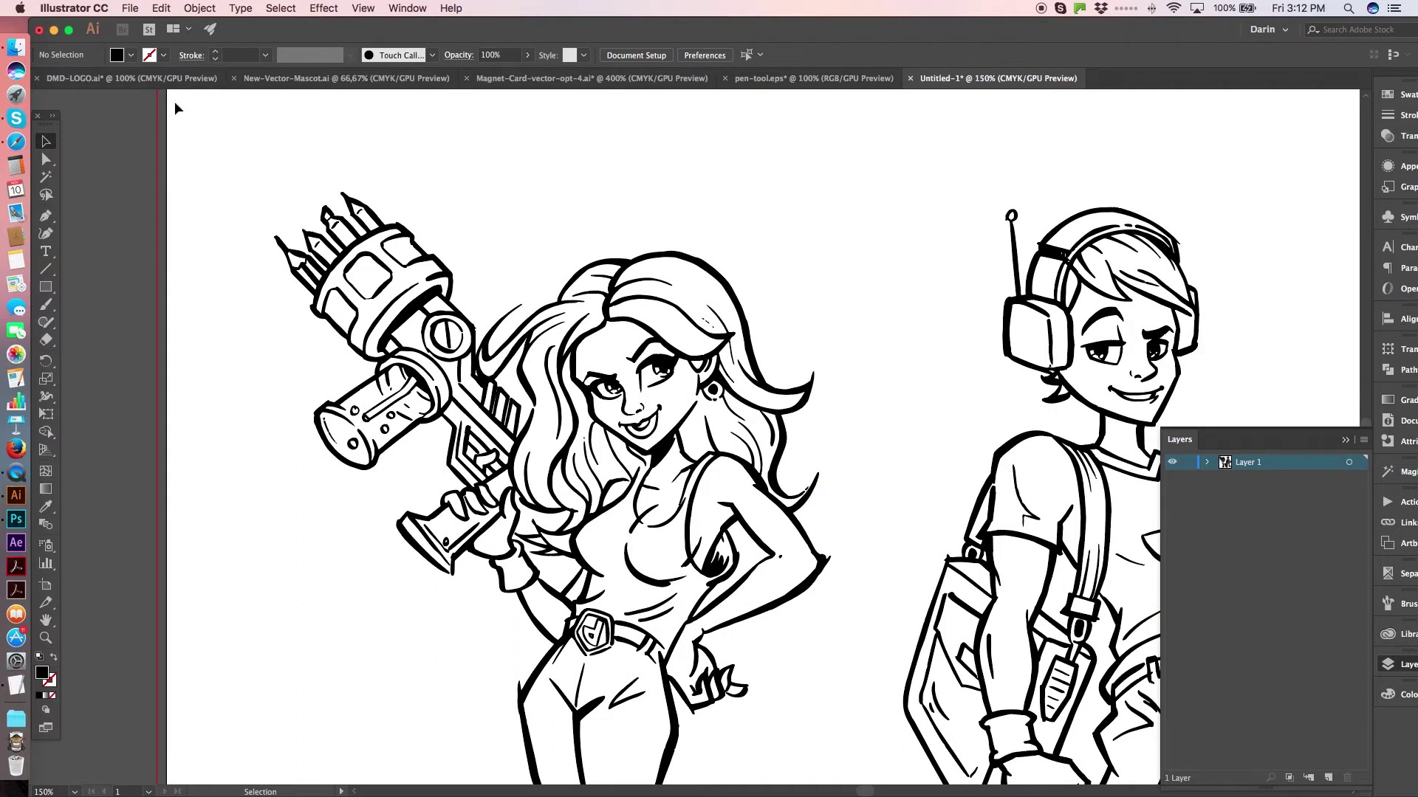
left_click(16, 472)
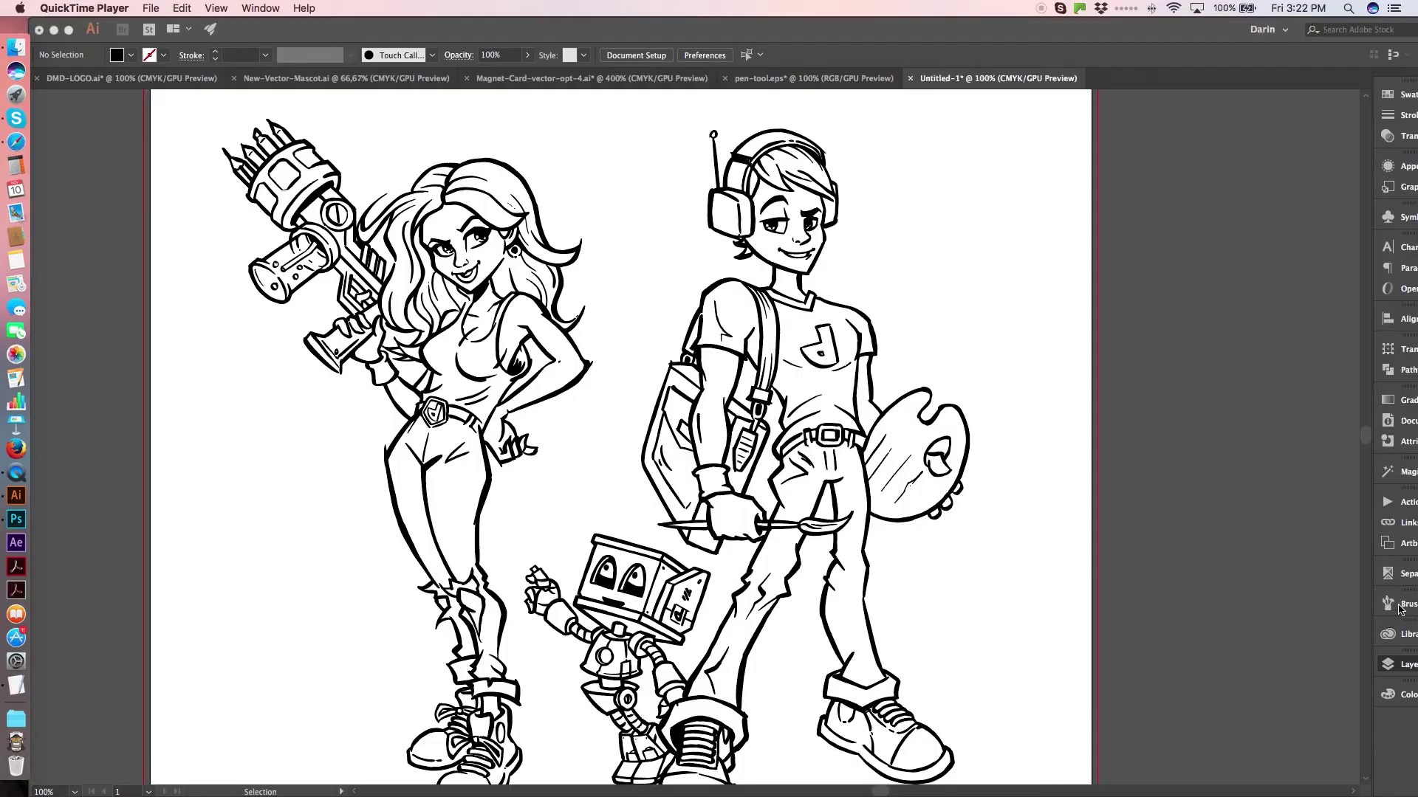
- Duplicate Layer 1 with its line art, and lock and hide the copy
left_click(1403, 664)
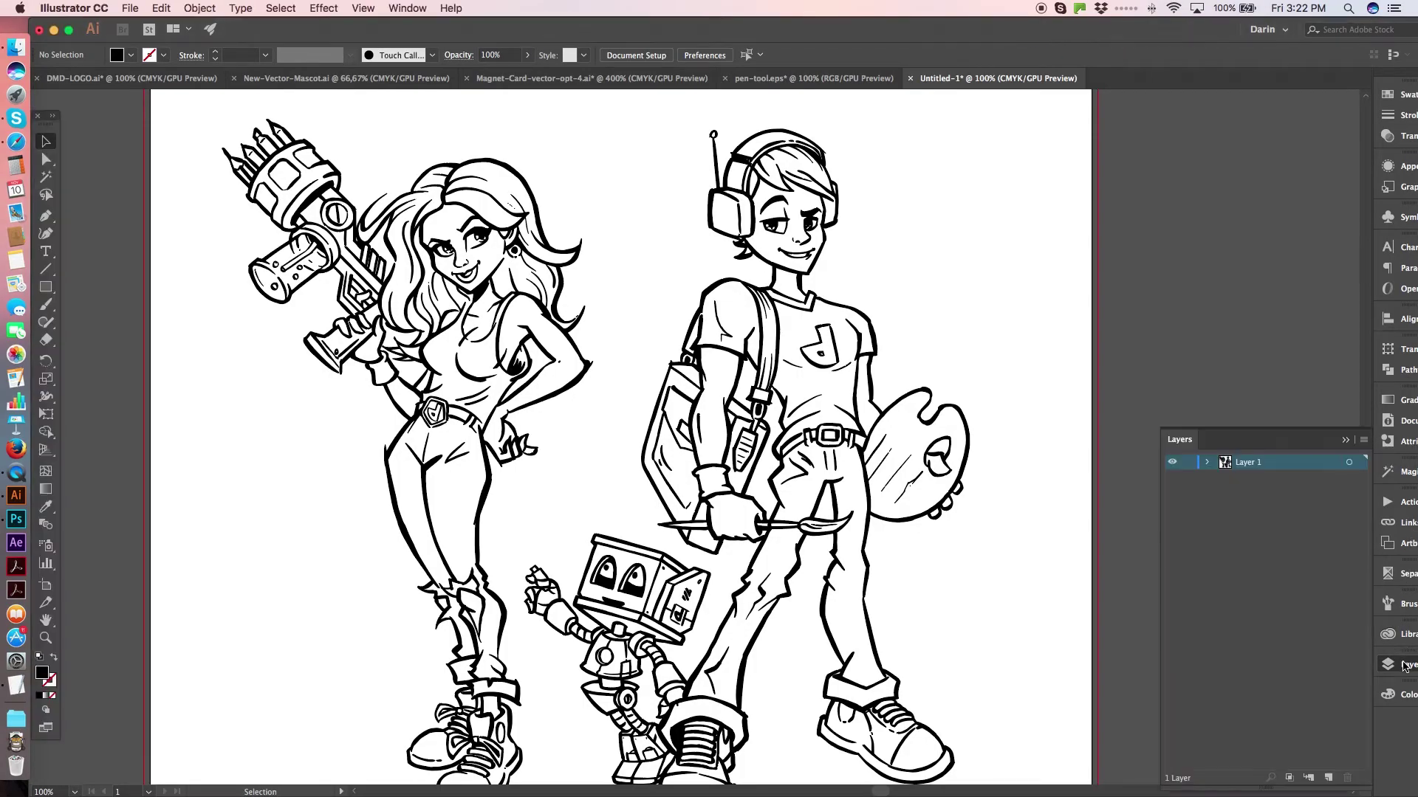
left_click(1365, 442)
left_click(1281, 459)
left_click(1188, 463)
left_click(1171, 462)
- Select all artwork on Layer 1 and set its fill to None
left_click(1360, 478)
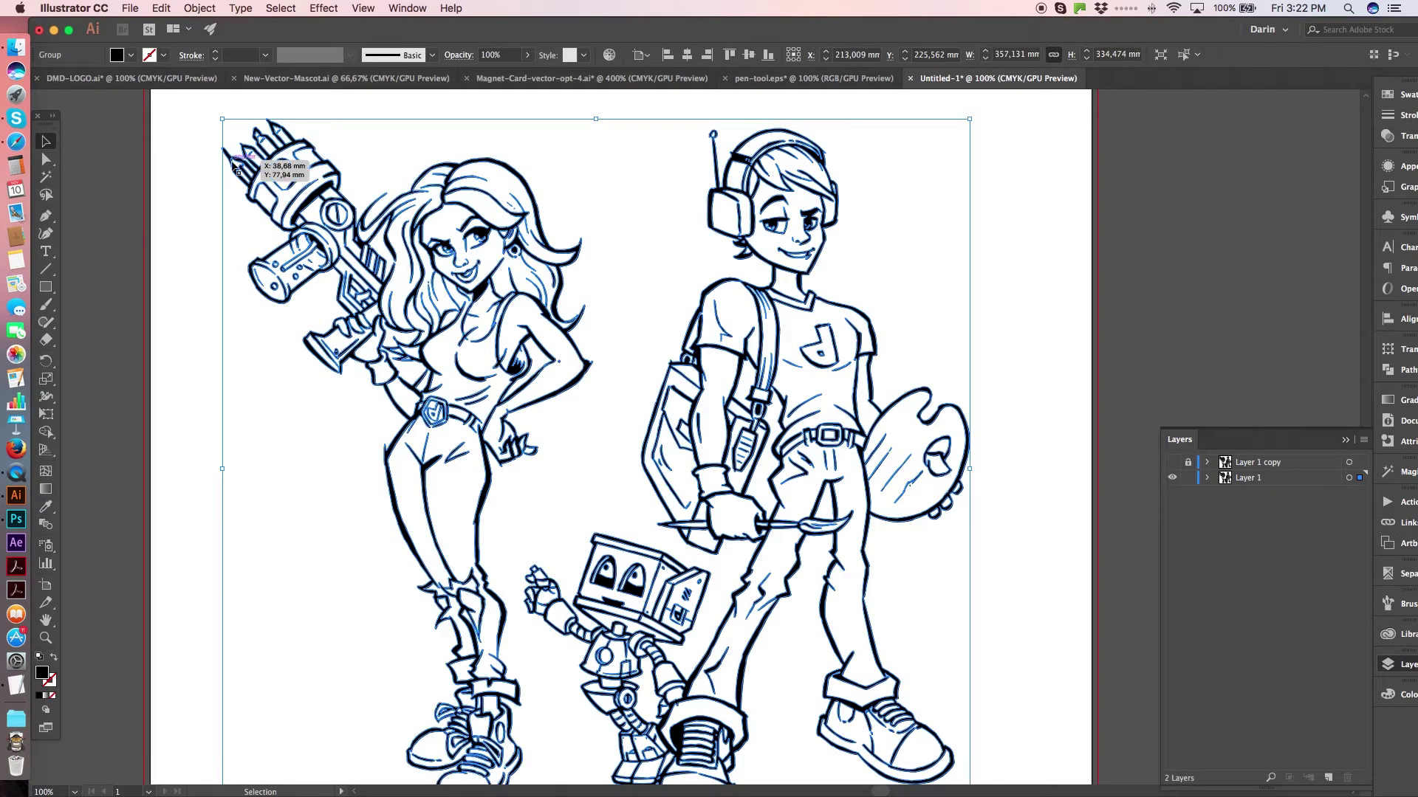
left_click(131, 55)
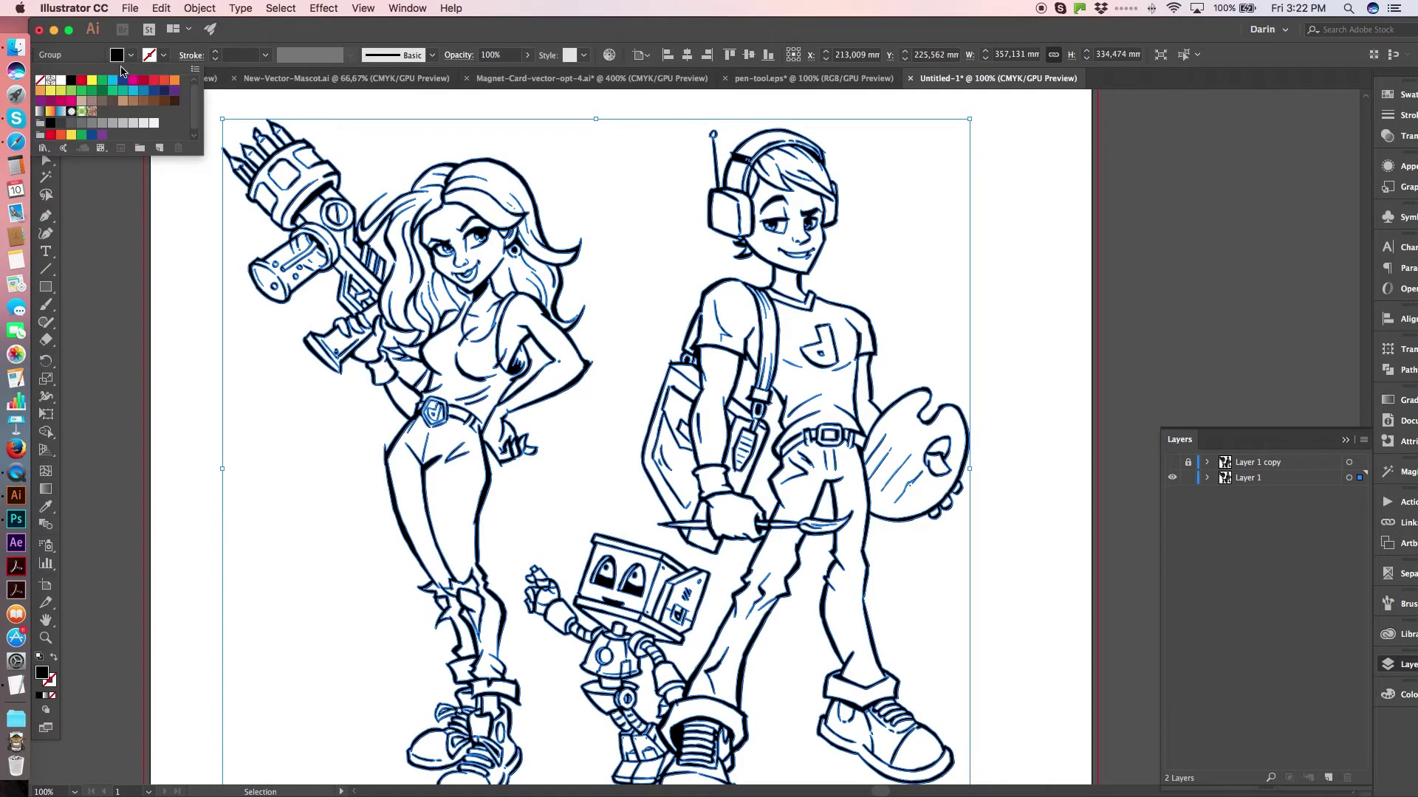
left_click(41, 80)
- Convert the unfilled line art on Layer 1 to a Live Paint group and fill it with the orange swatch
left_click(208, 7)
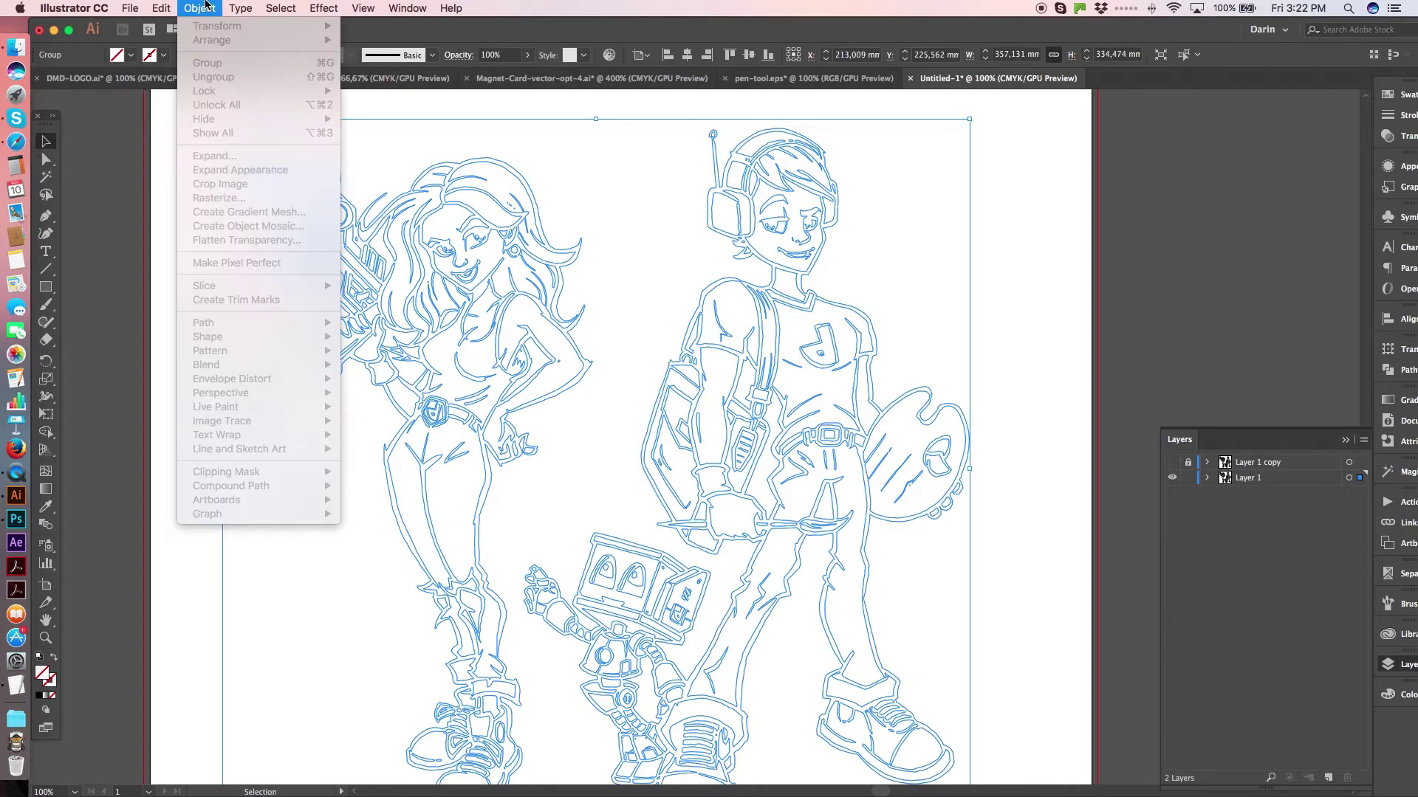
left_click(207, 7)
left_click(206, 8)
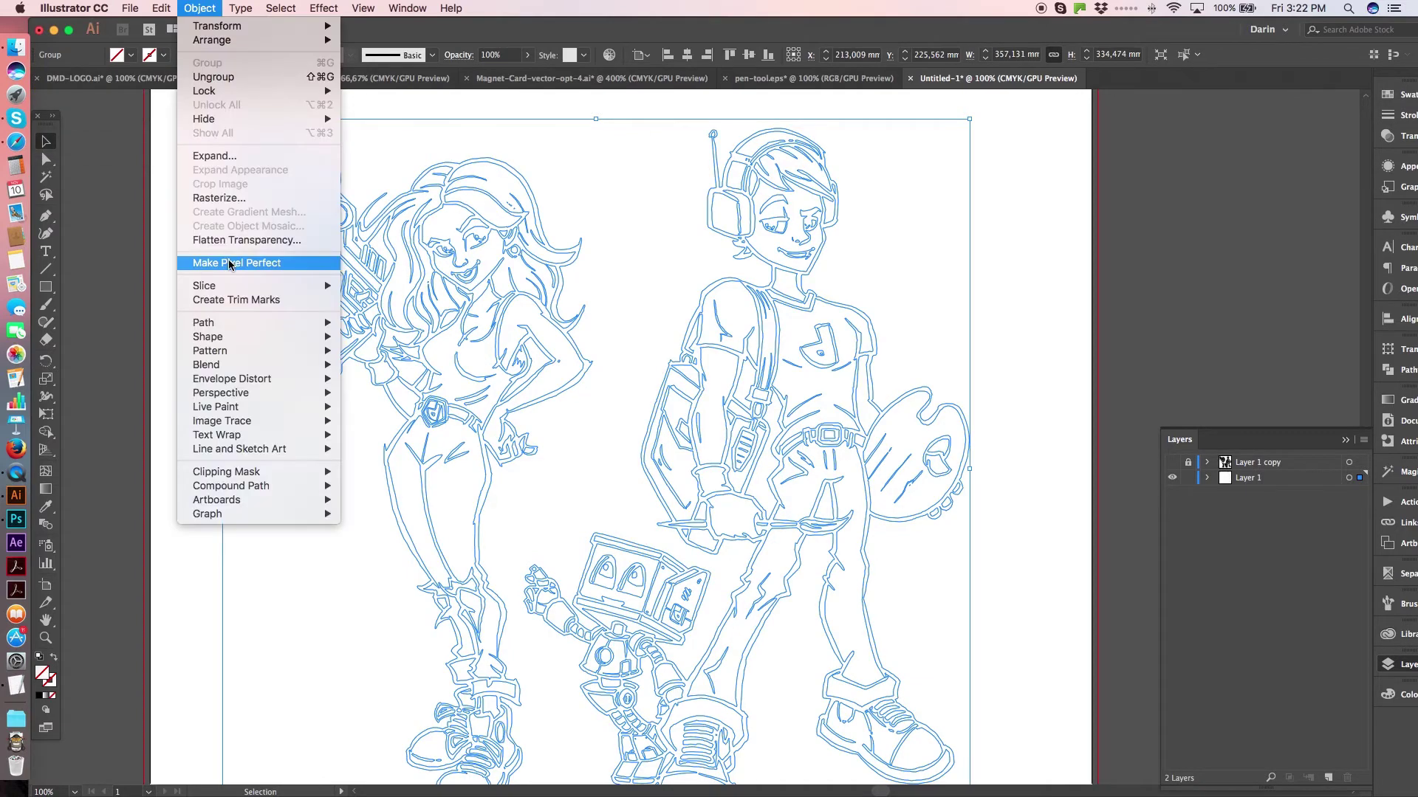
mouse_move(254, 415)
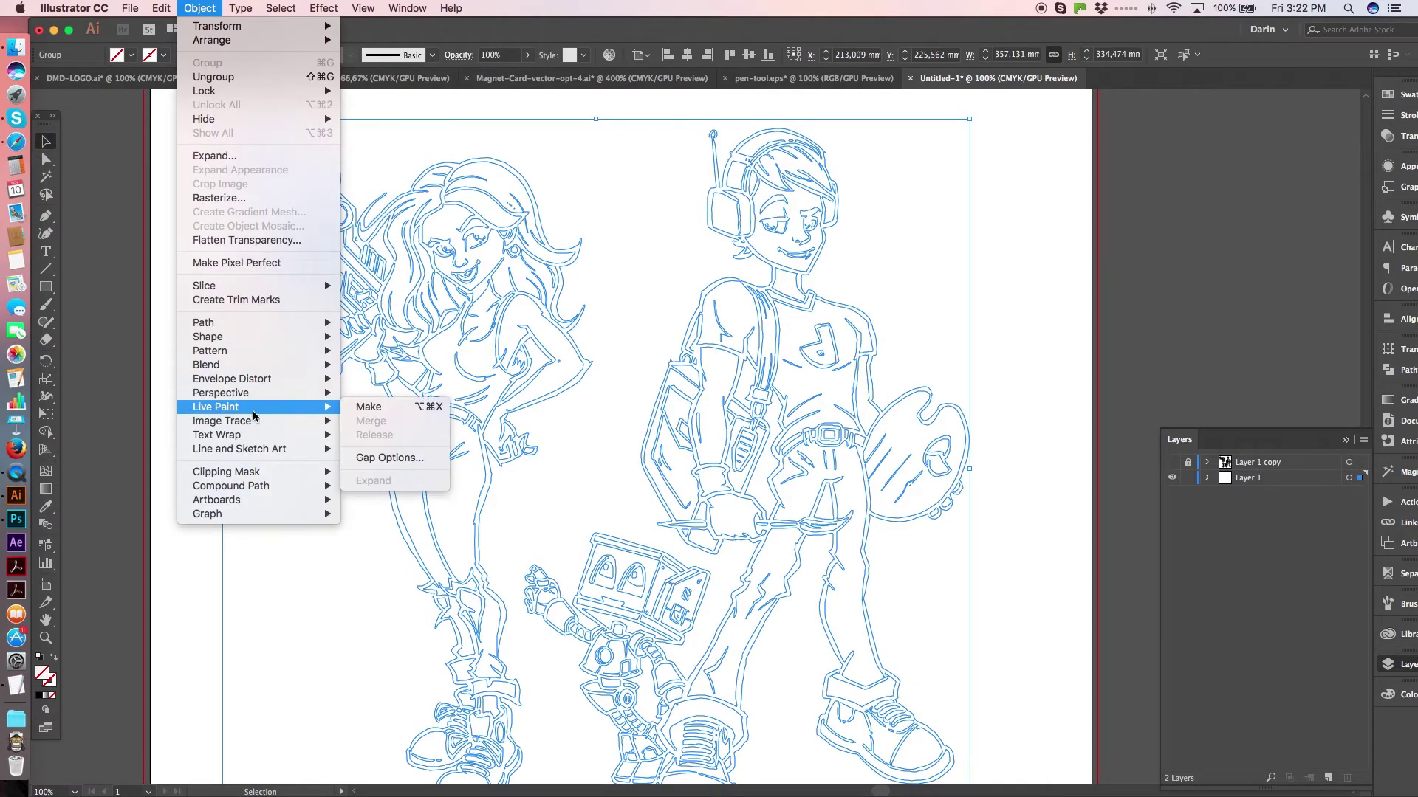
left_click(373, 407)
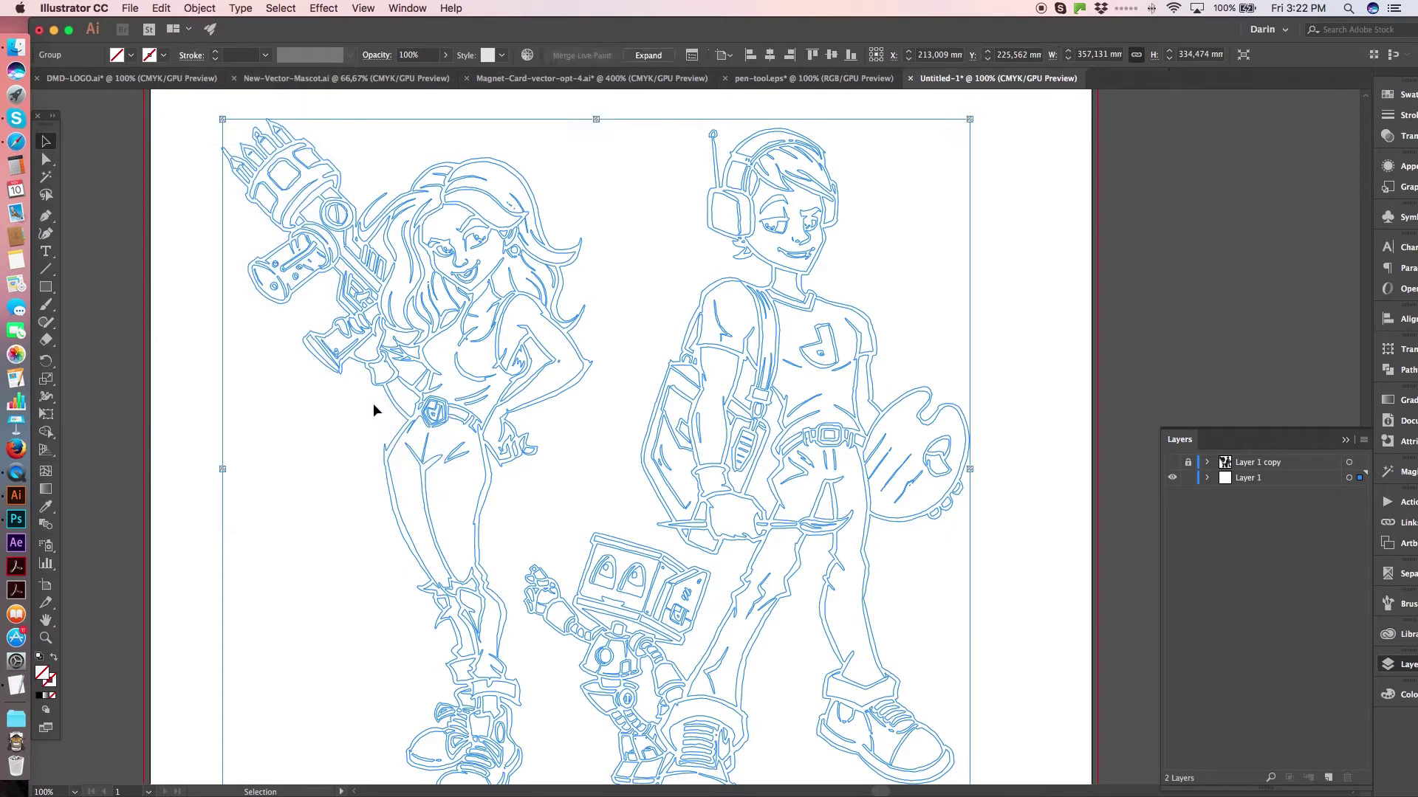
left_click(130, 55)
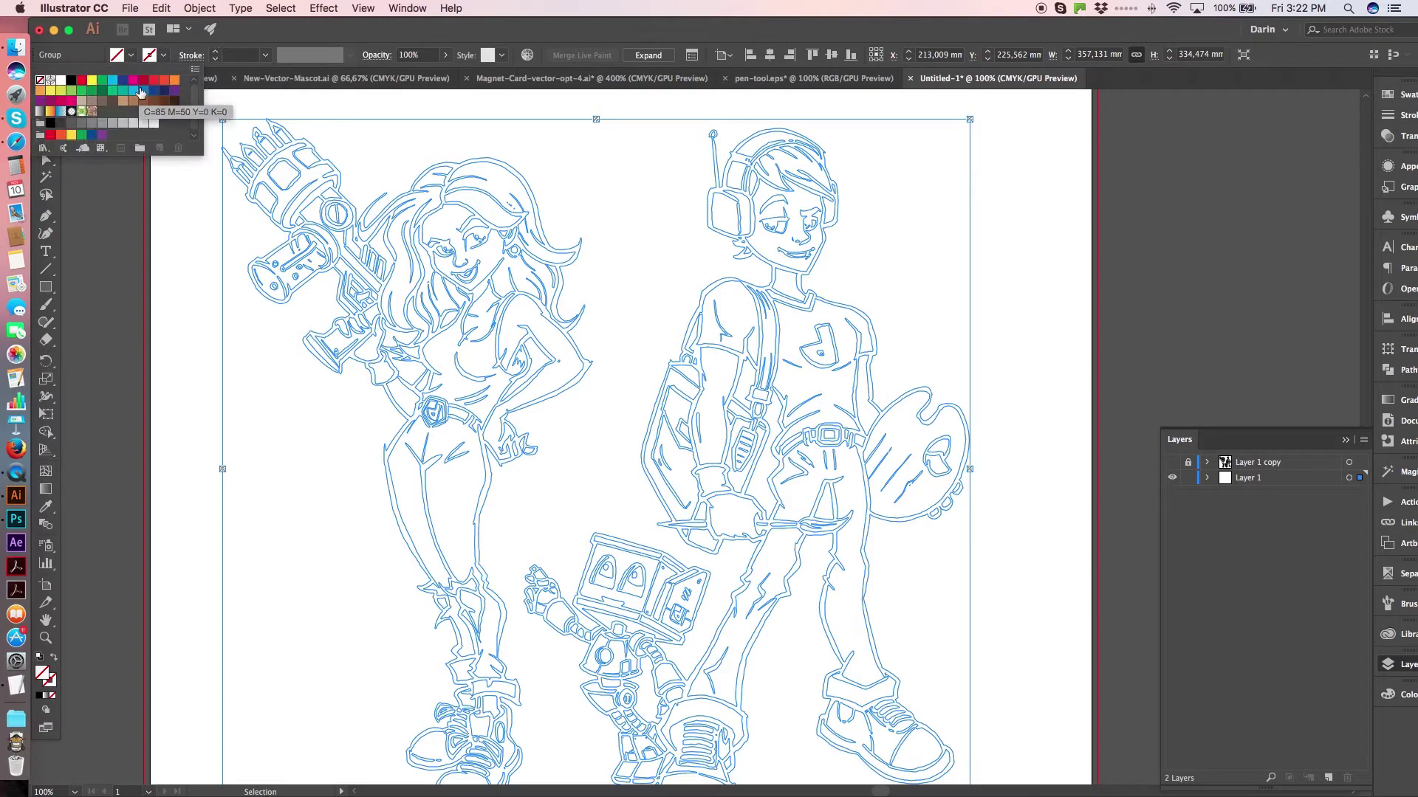
left_click(176, 80)
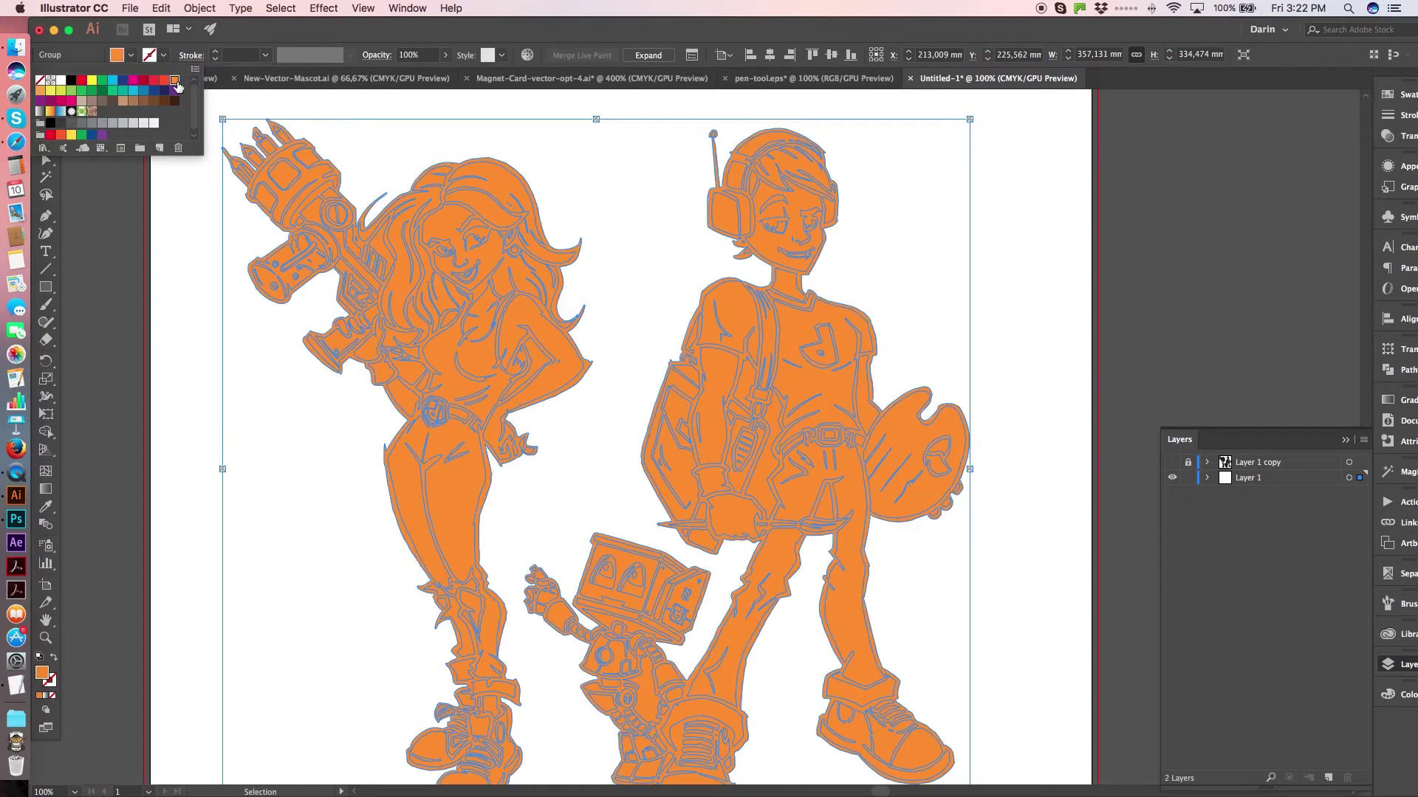
- Expand the orange Live Paint group into separate shapes and deselect it
left_click(197, 7)
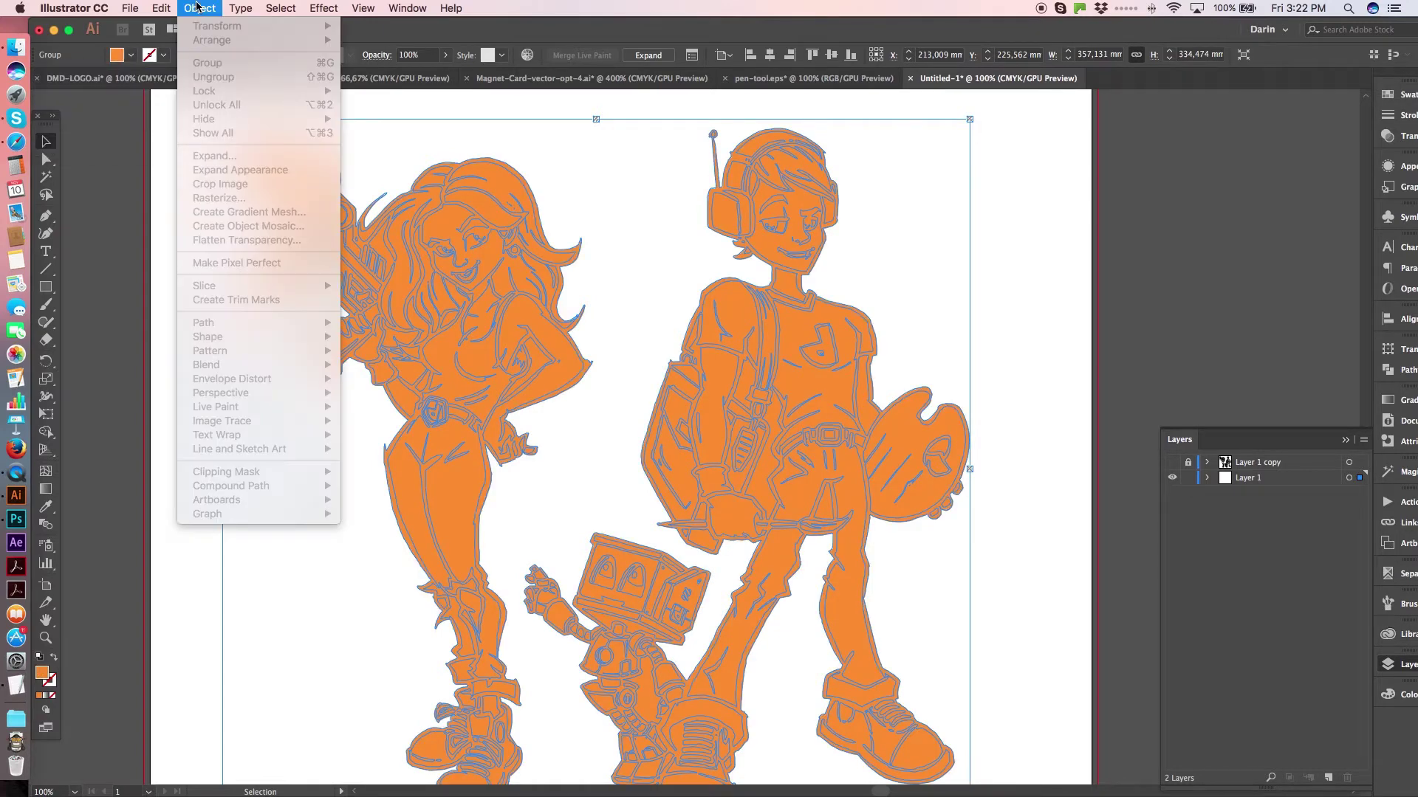
left_click(198, 7)
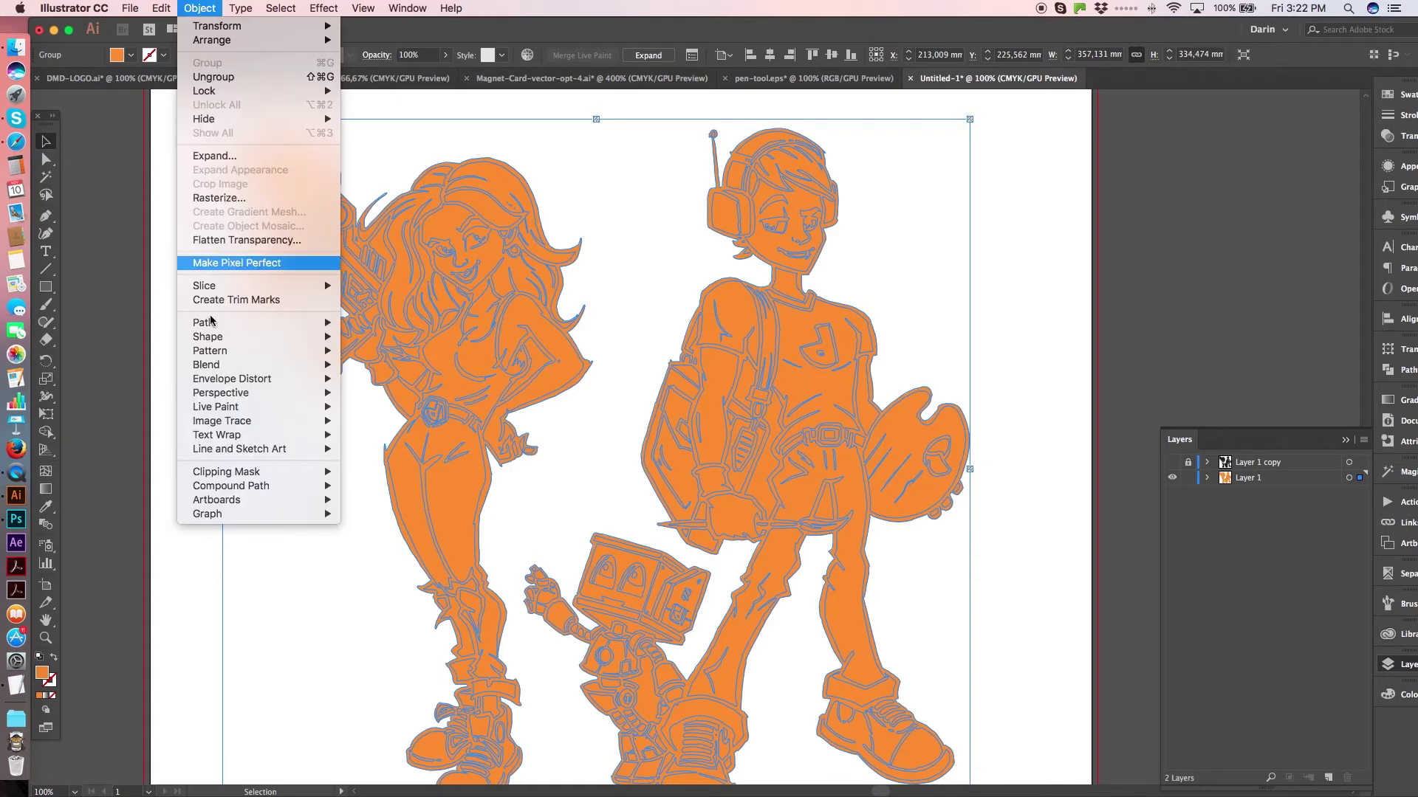
mouse_move(230, 407)
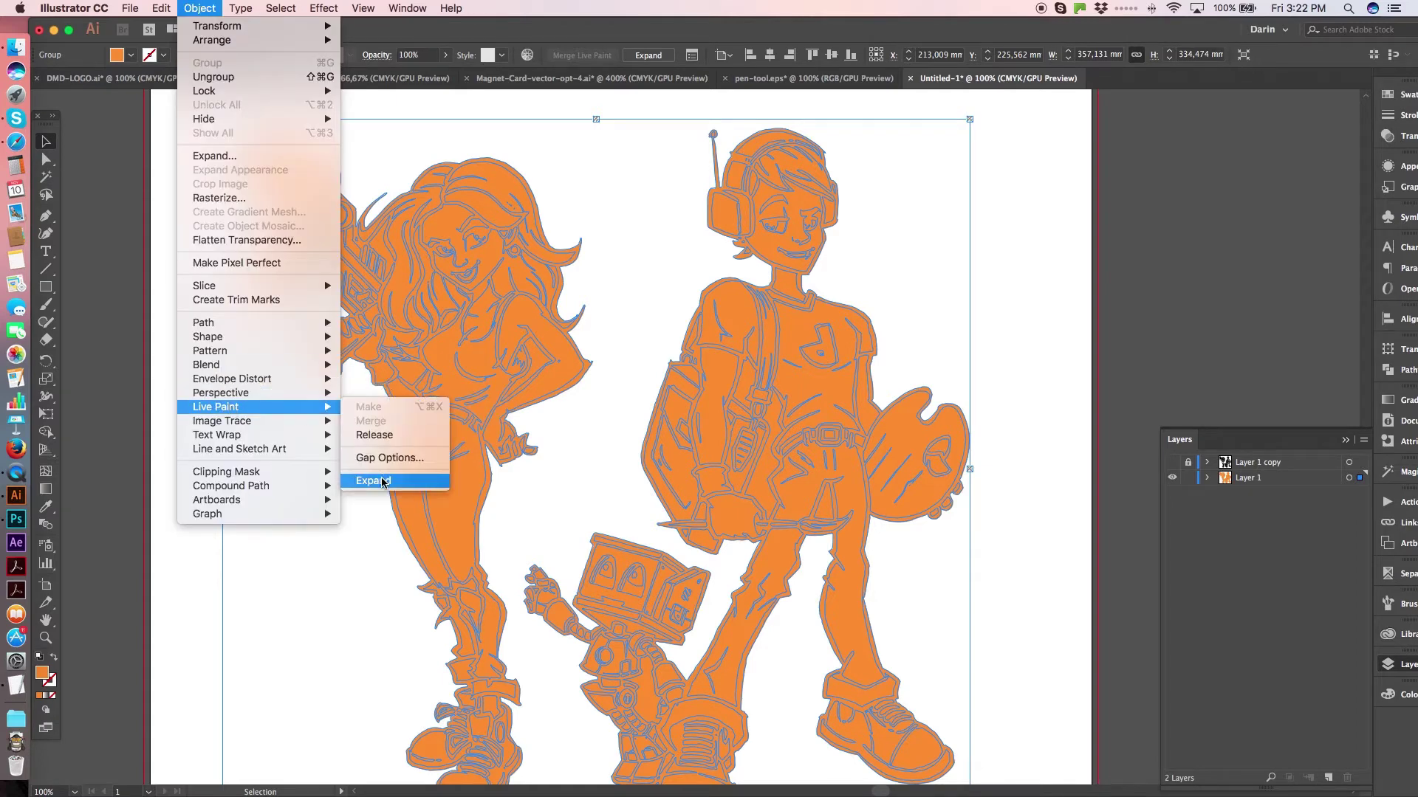
left_click(372, 480)
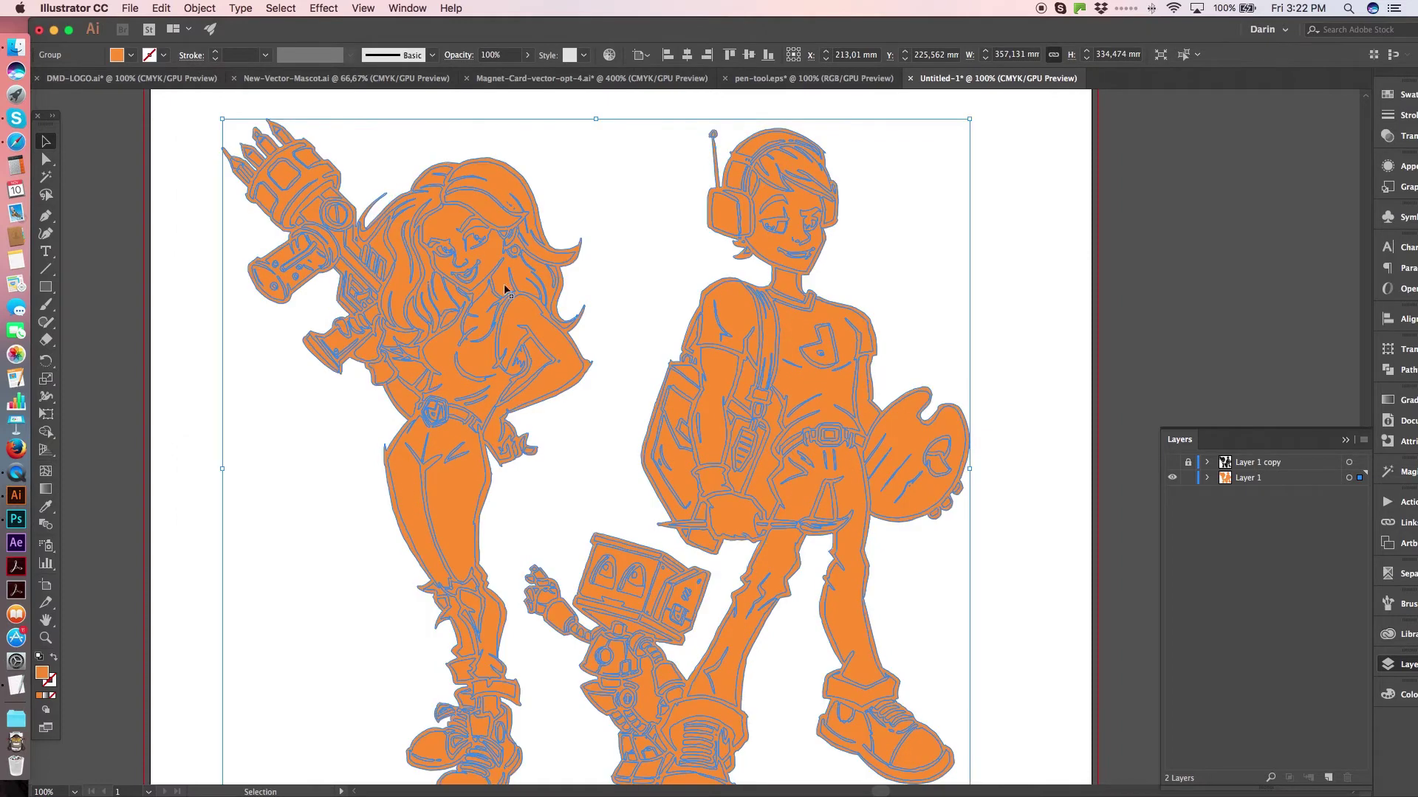
left_click(657, 238)
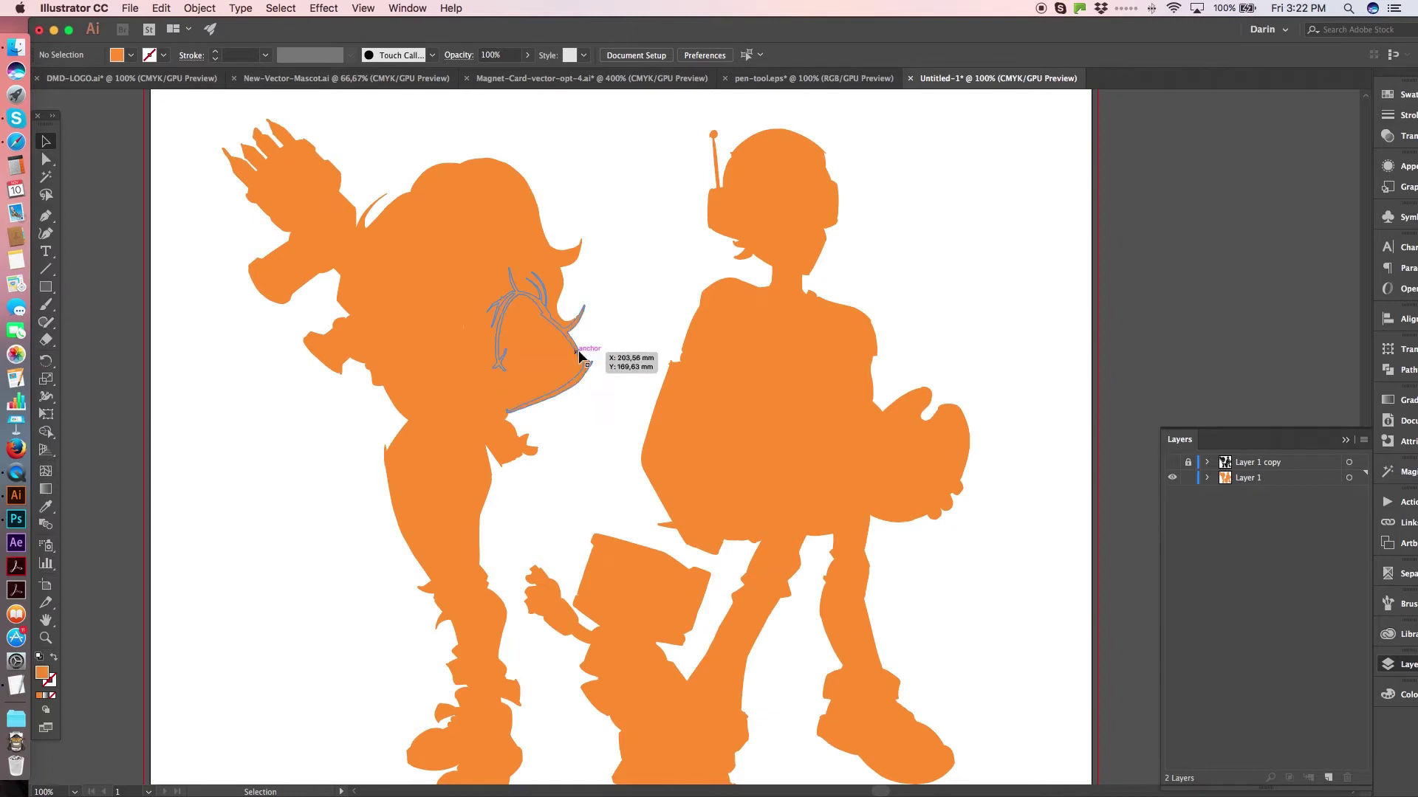
- Ungroup the expanded orange artwork and deselect it so individual shapes can be selected
left_click(579, 356)
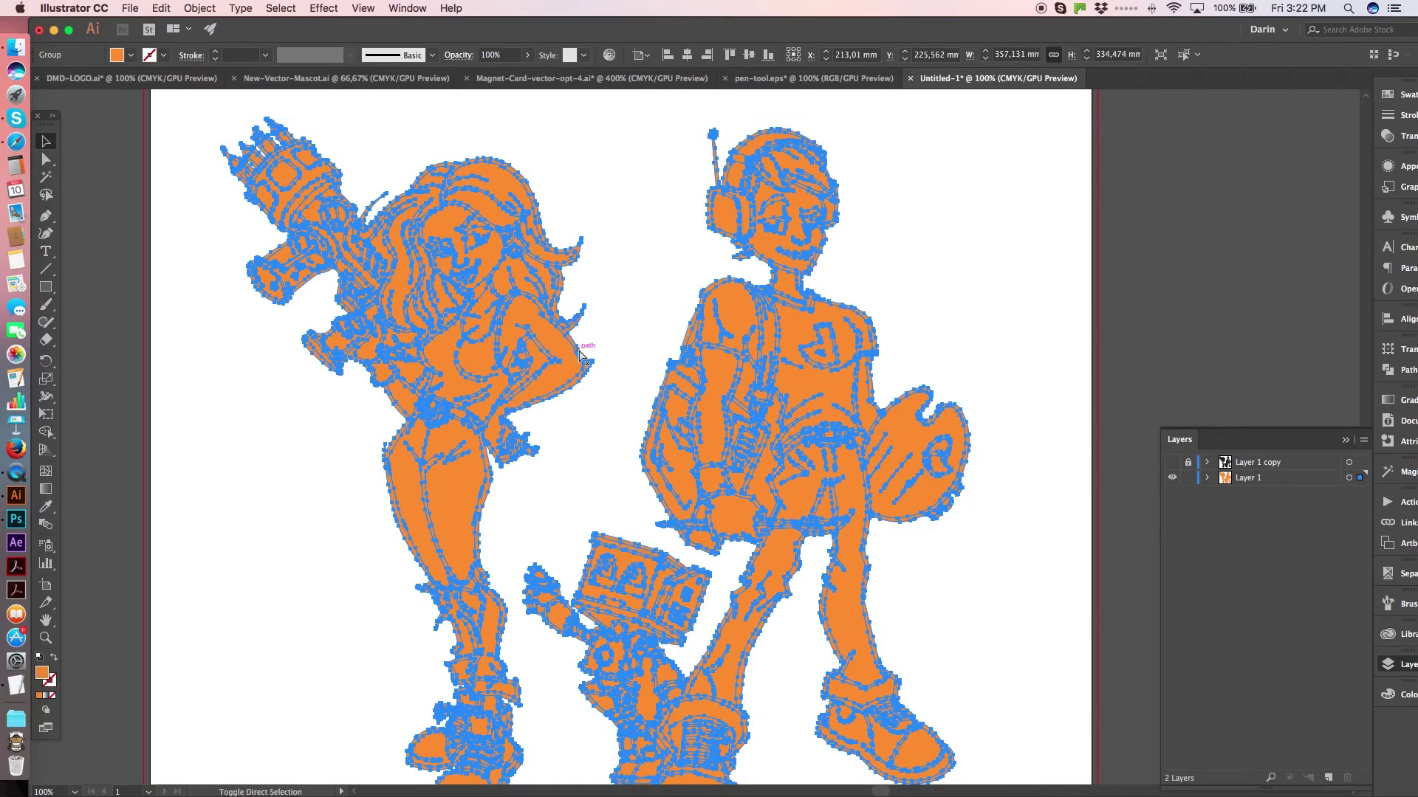
key("shift+super+g")
left_click(664, 257)
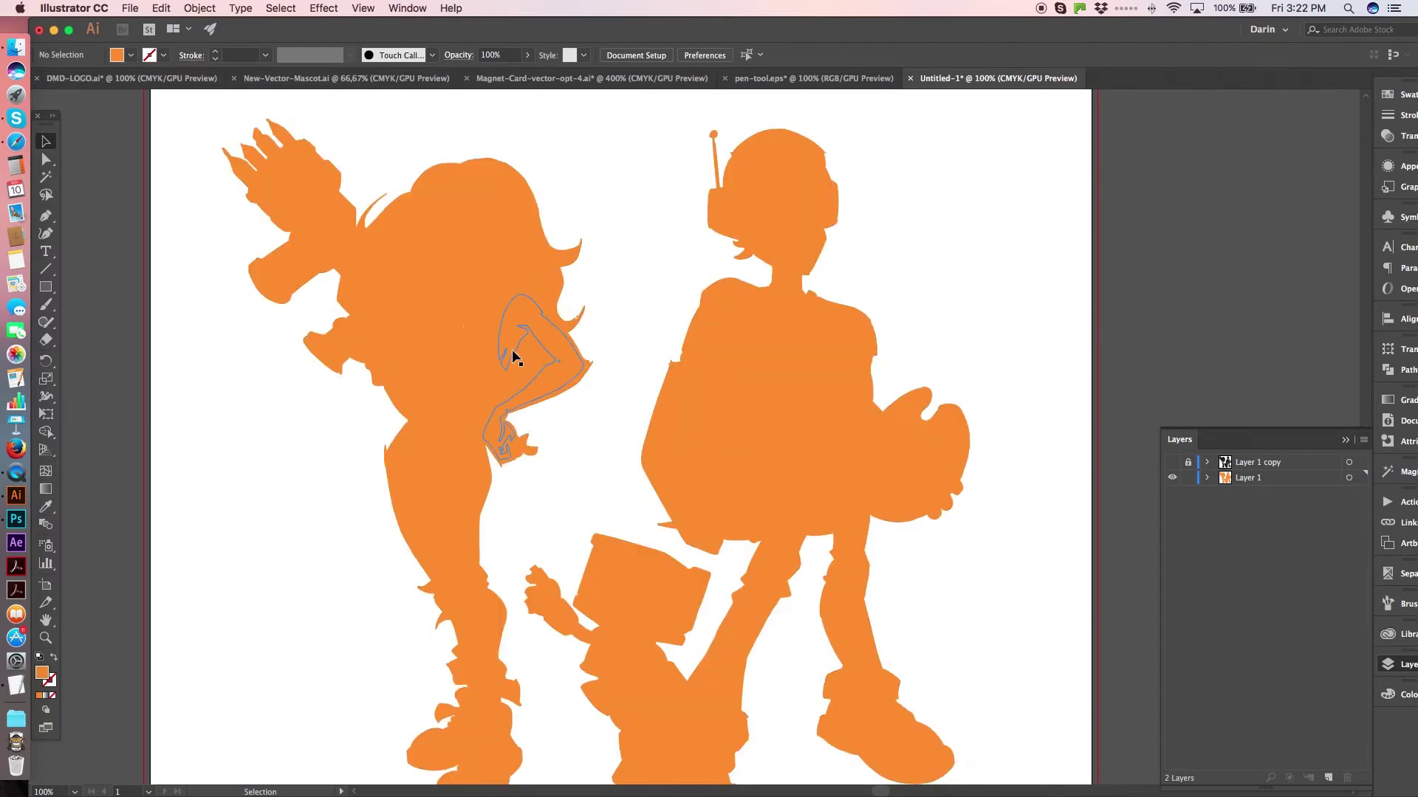
- In outline view, delete the line path around the woman's hair, and return to the preview view
key("super+y")
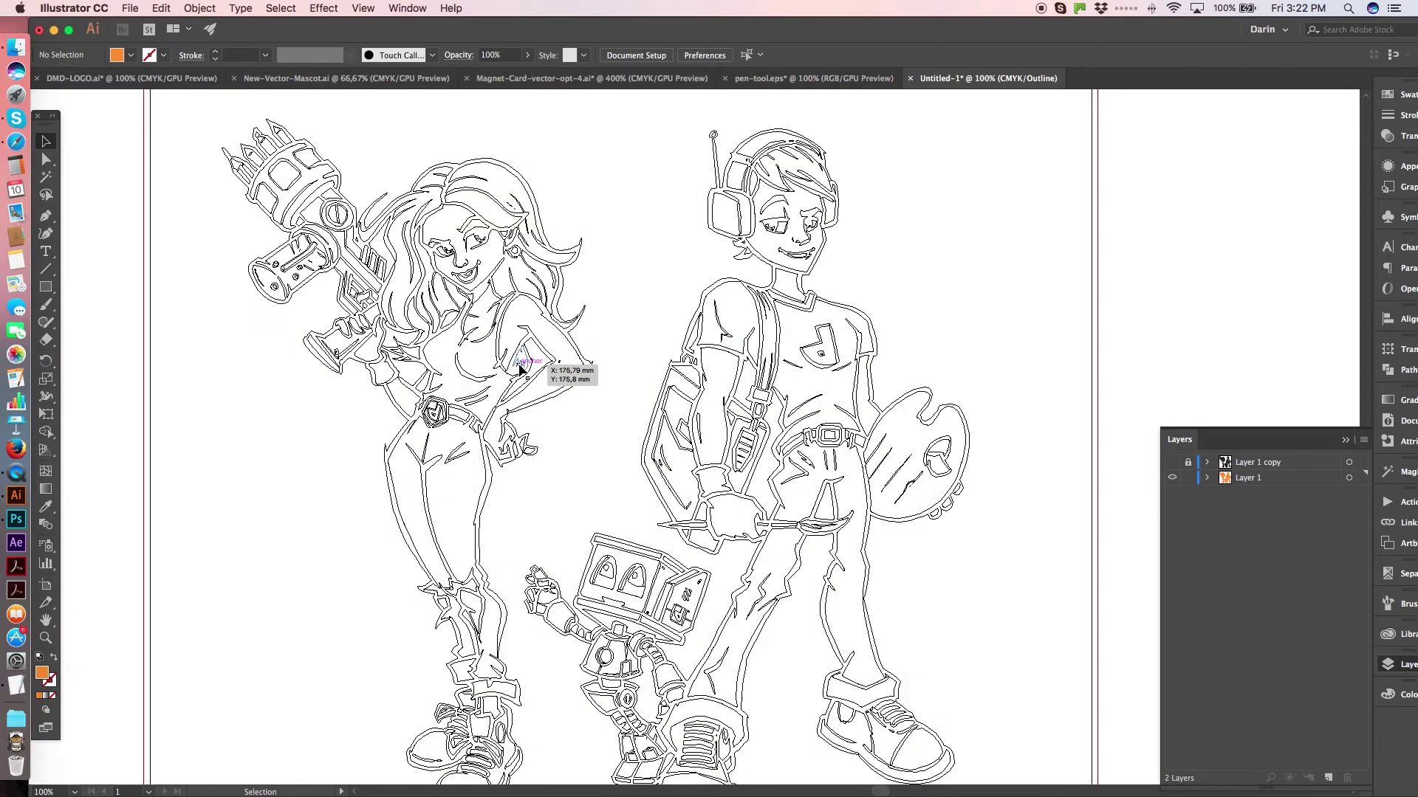
left_click(577, 347)
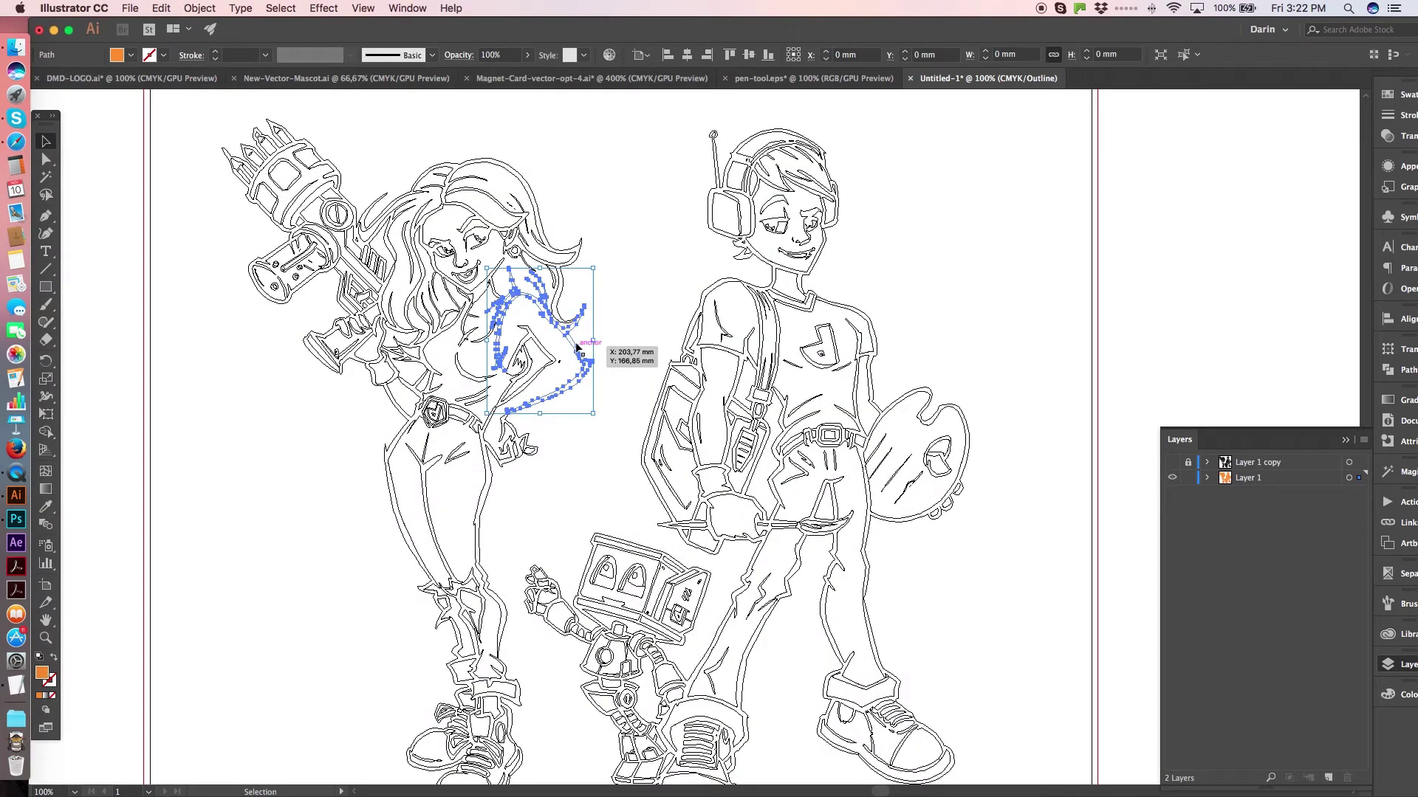
left_click(535, 197)
left_click(539, 211)
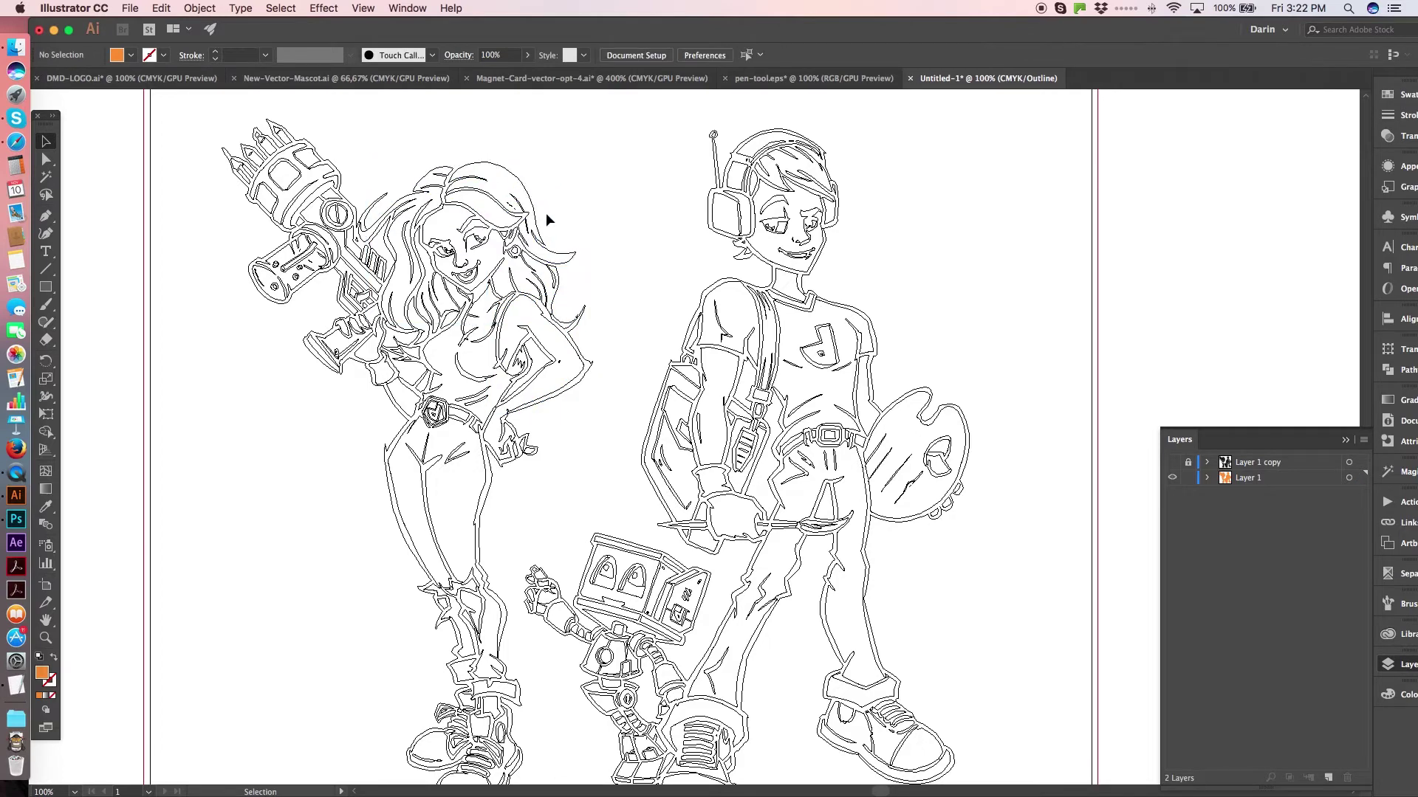
key("super+y")
- Delete the line-art shapes around the woman's arm, hand, legs, torso and weapon, leaving only the inner fill shapes
left_click(592, 363)
key("Delete")
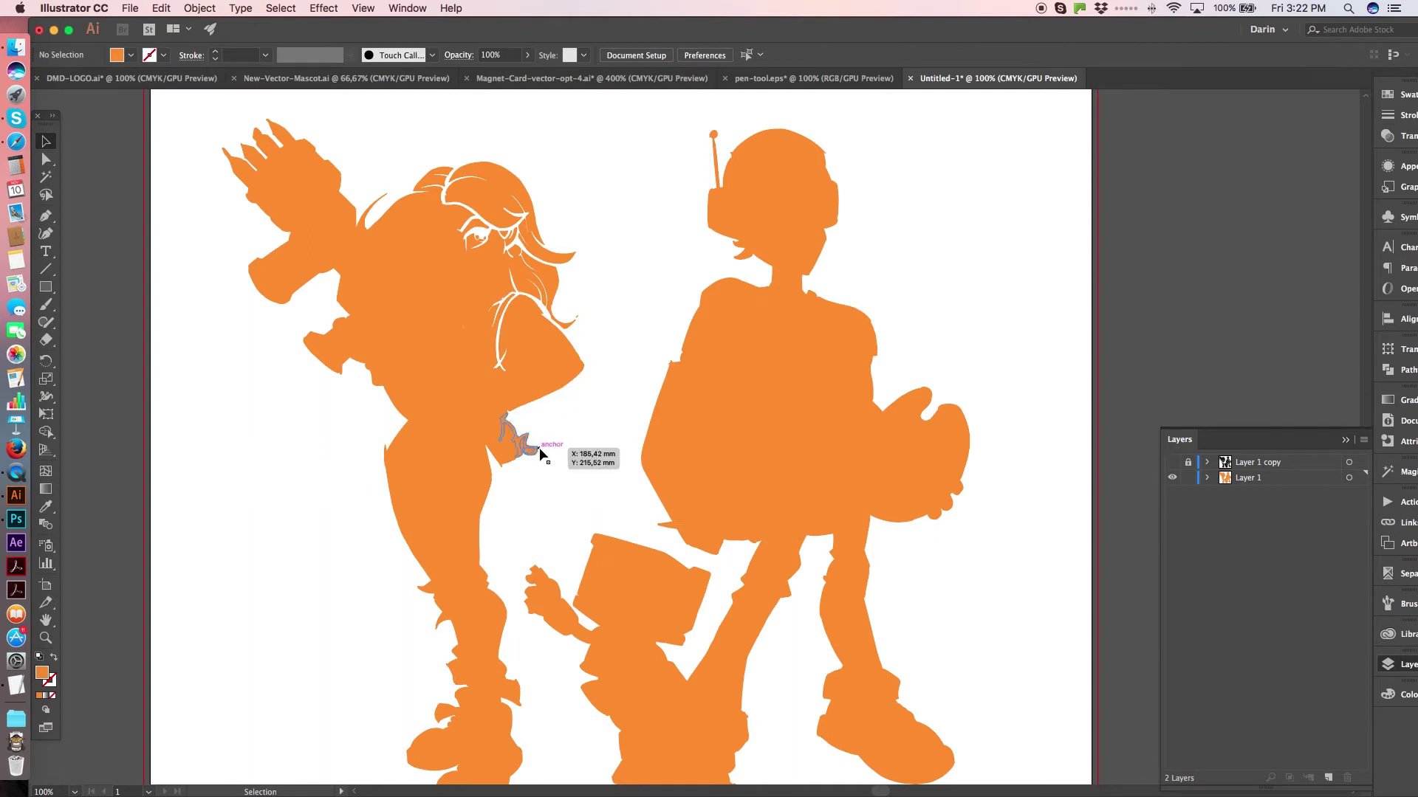
left_click(485, 499)
key("Delete")
left_click(384, 452)
key("Delete")
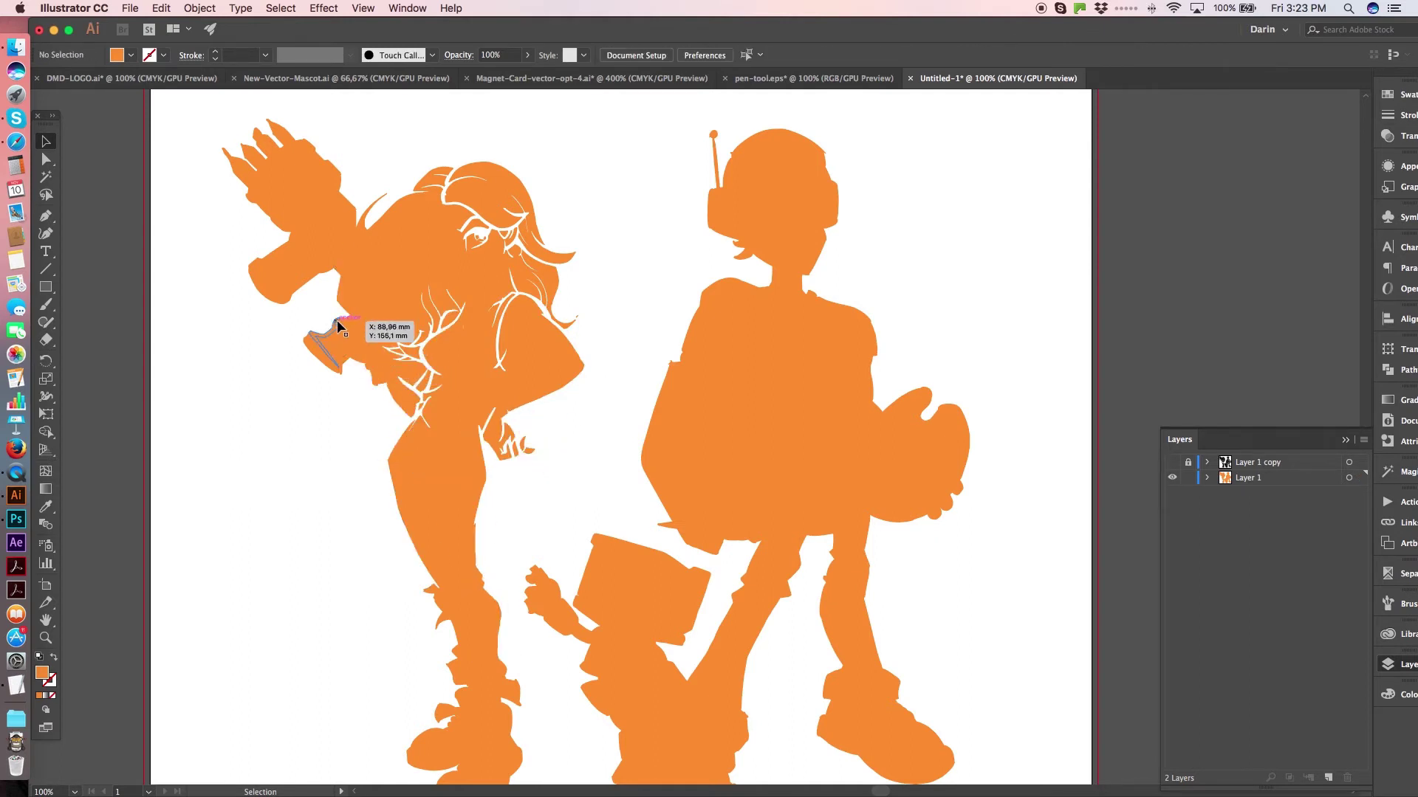
left_click(274, 246)
key("BackSpace")
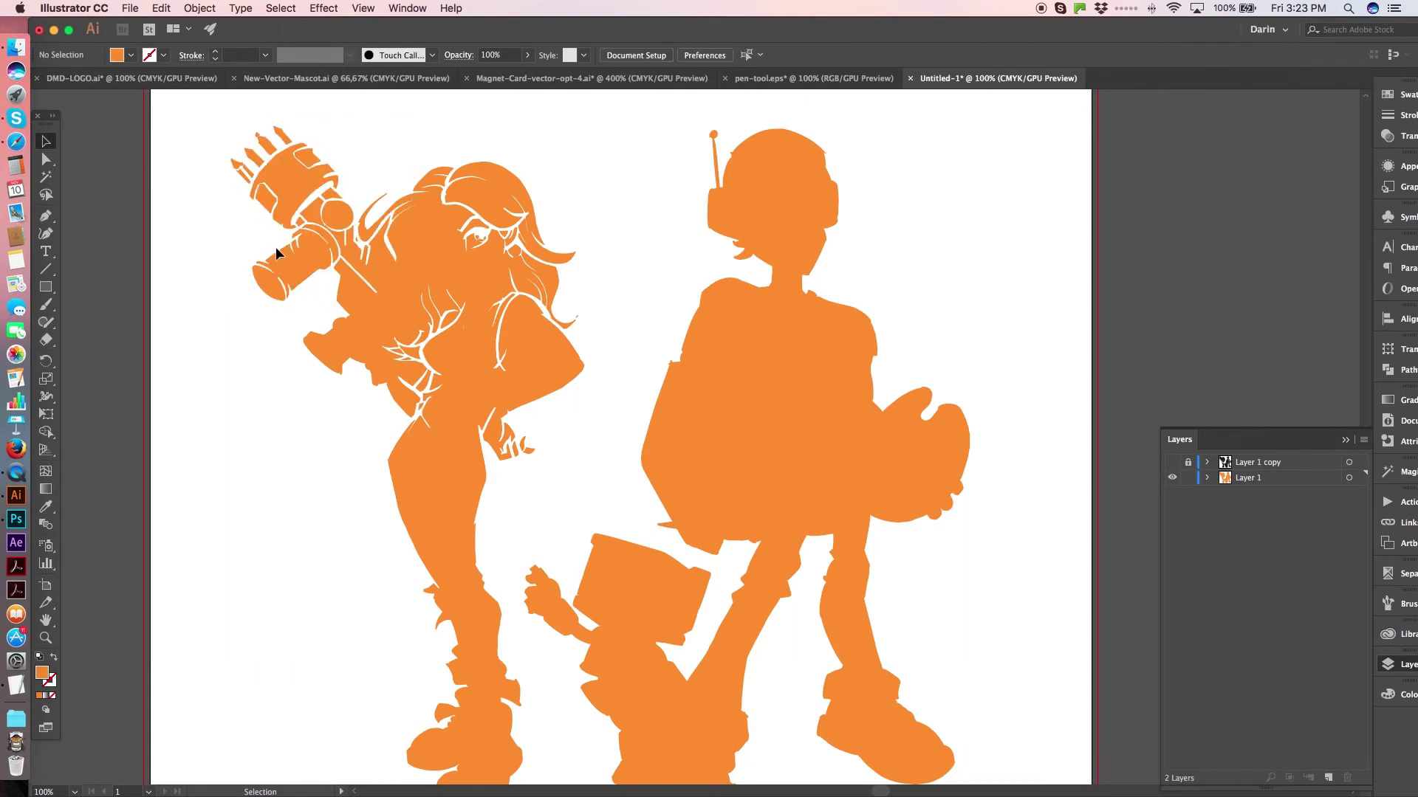
- Try deleting the woman's trouser shape, and undo the deletion
left_click(395, 446)
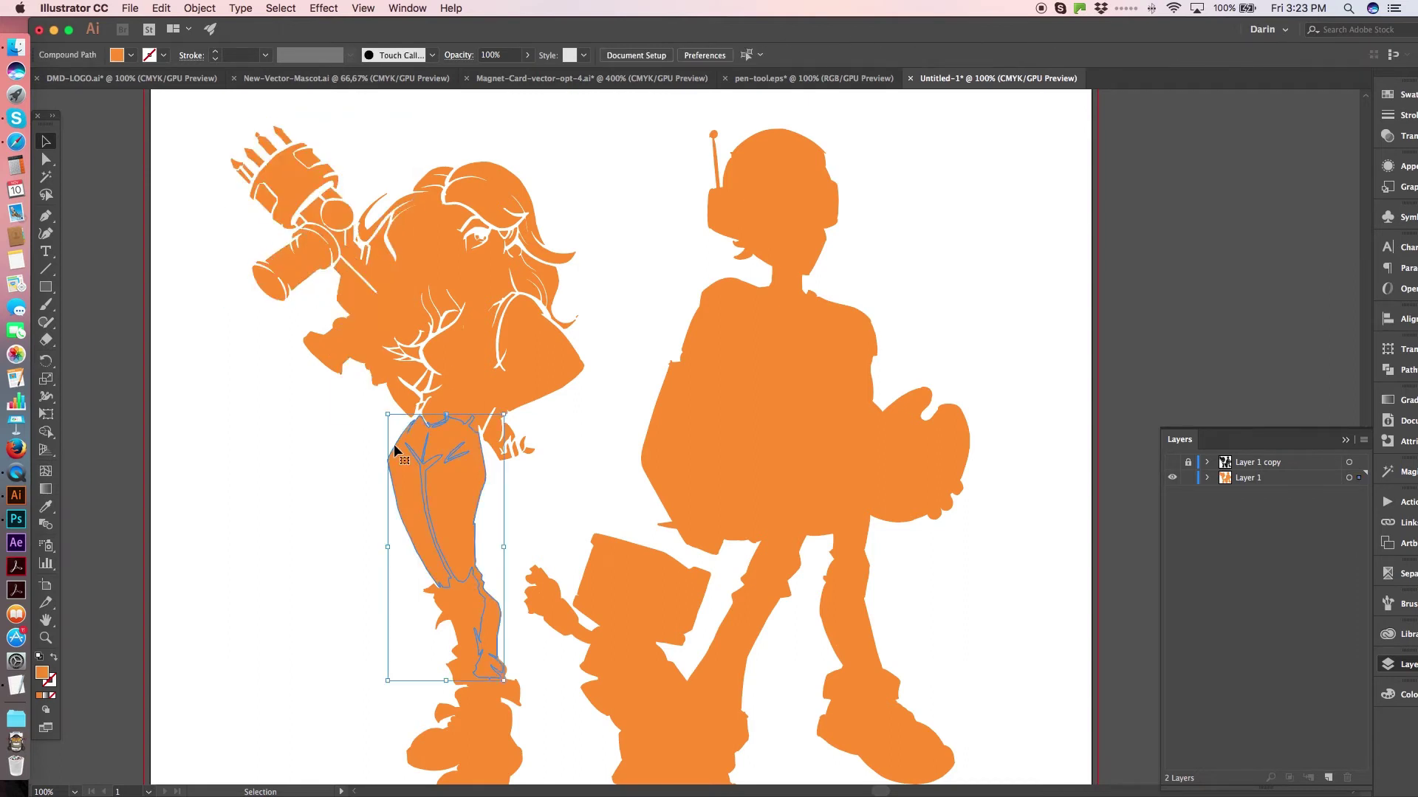
key("BackSpace")
key("super+z")
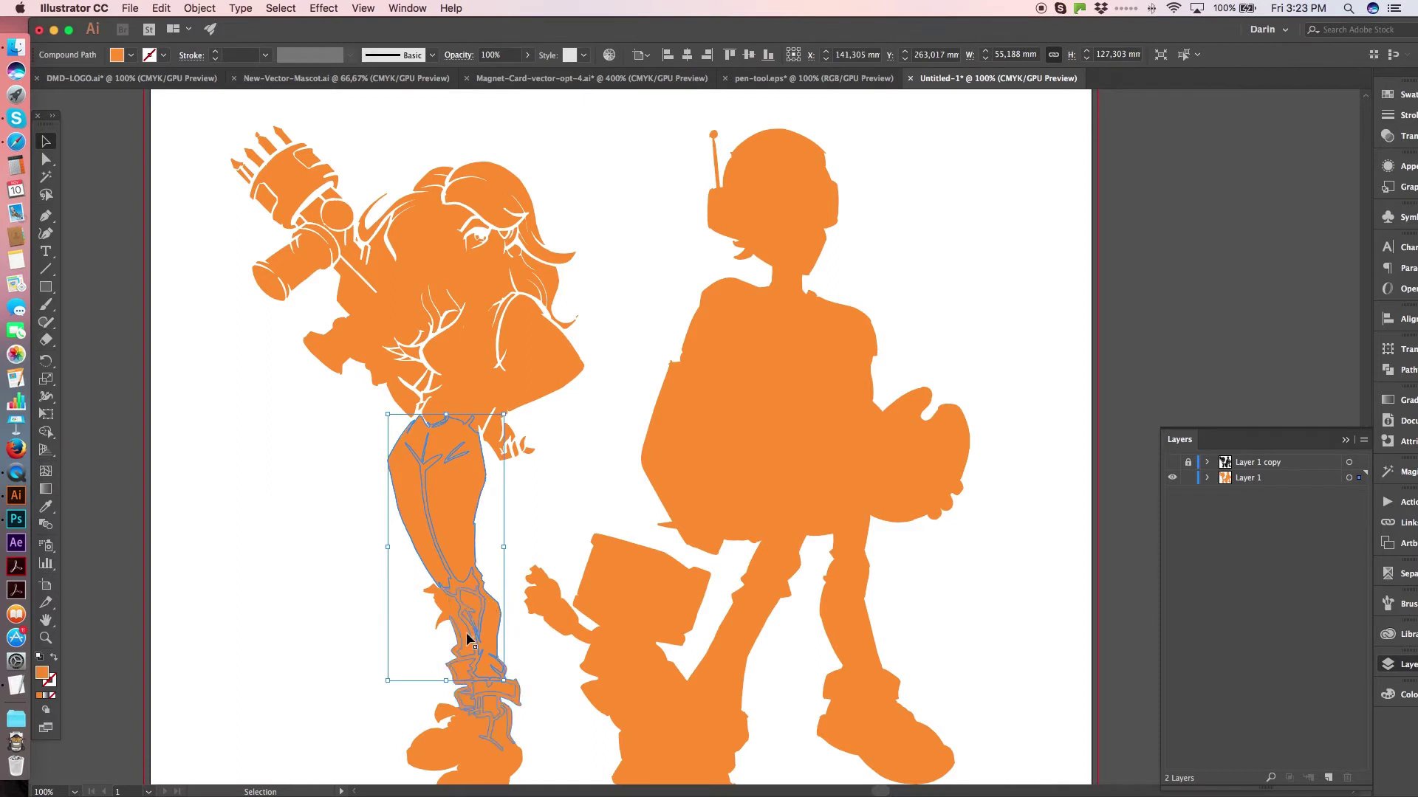
- Delete the line-art shapes around the woman's lower leg and boot, leaving only the inner fill shapes
left_click(447, 617)
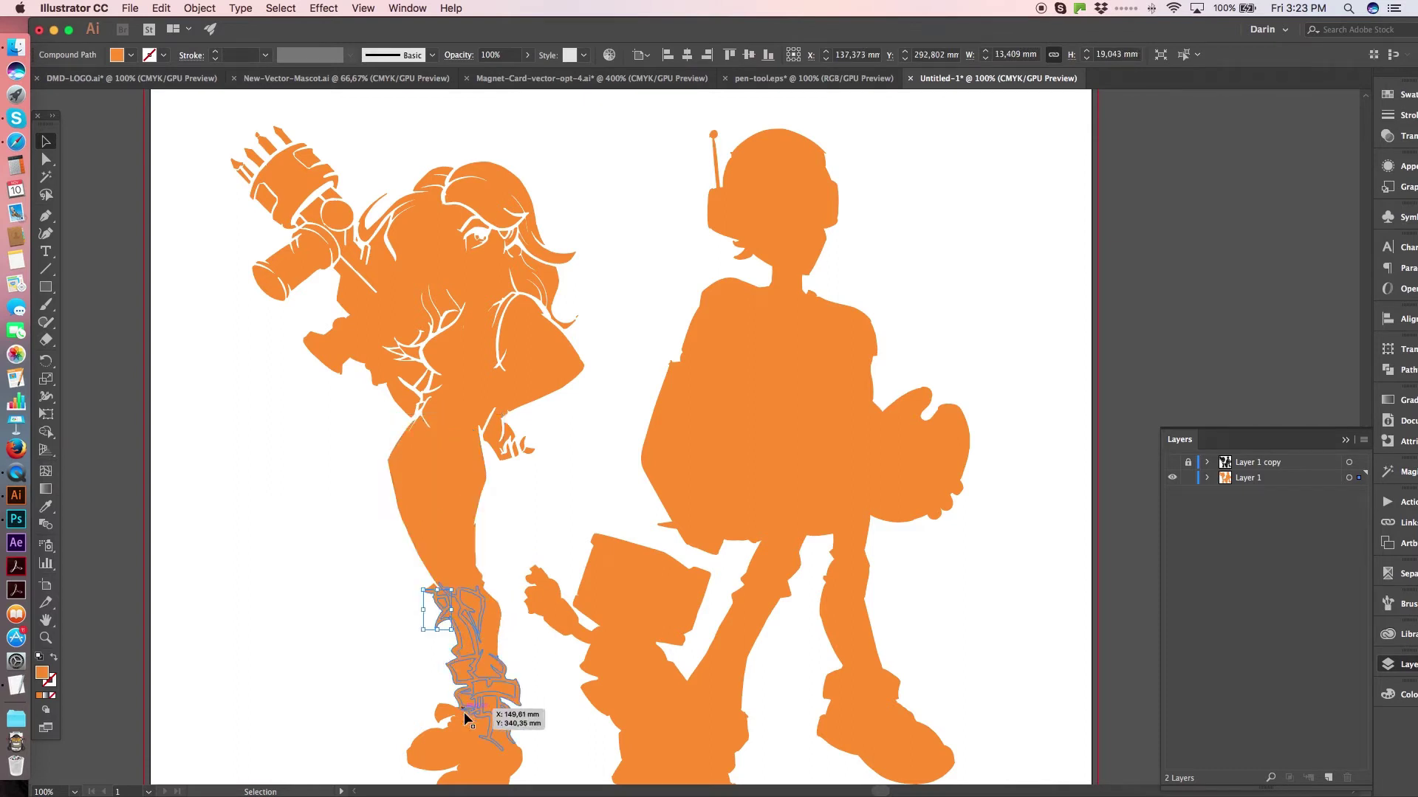
key("BackSpace")
left_click(455, 682)
key("BackSpace")
left_click(481, 694)
key("BackSpace")
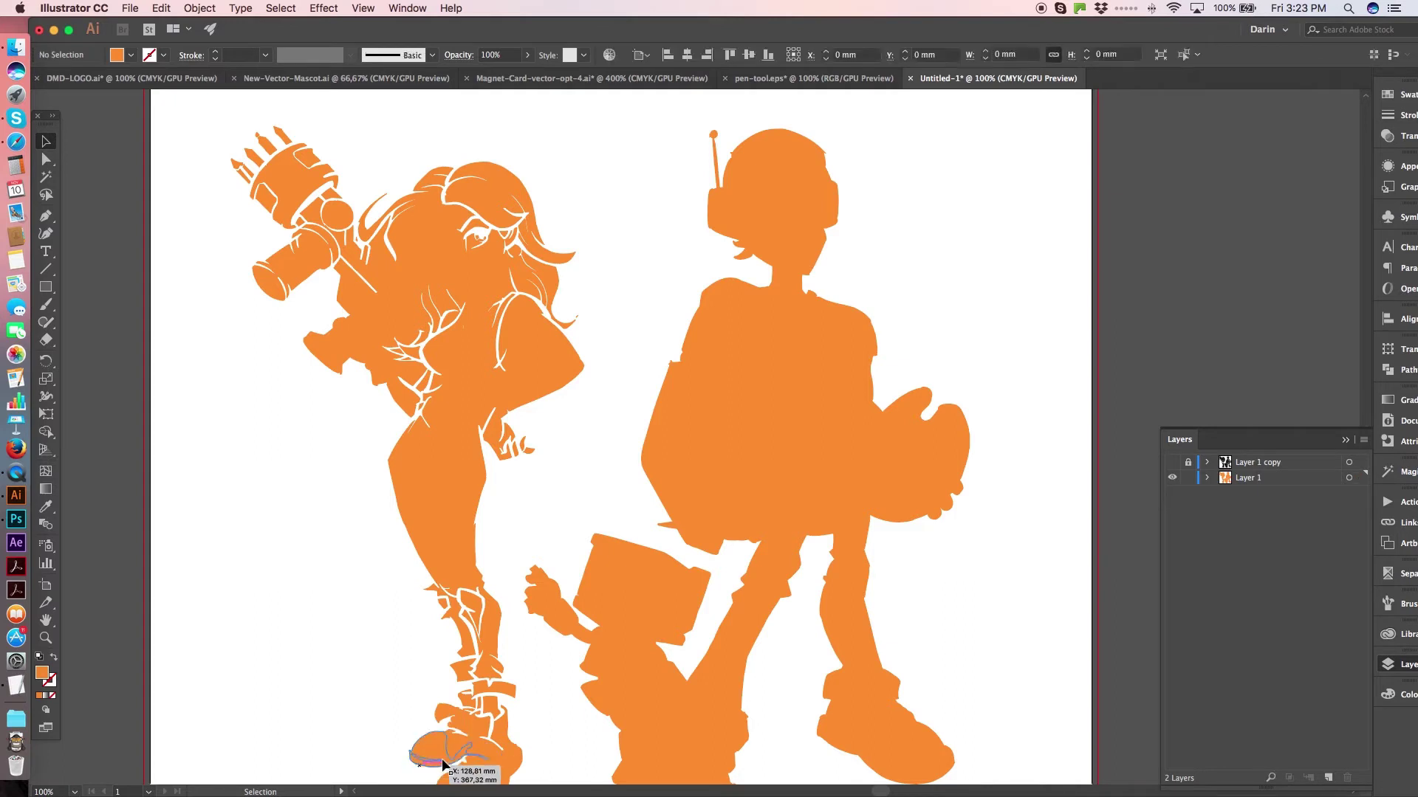
- Delete the line-art shapes around the soles and edges of the woman's shoes
scroll(520, 665, "down", 5)
scroll(520, 664, "left", 2)
left_click(520, 705)
key("BackSpace")
left_click(565, 670)
key("BackSpace")
left_click(540, 696)
key("BackSpace")
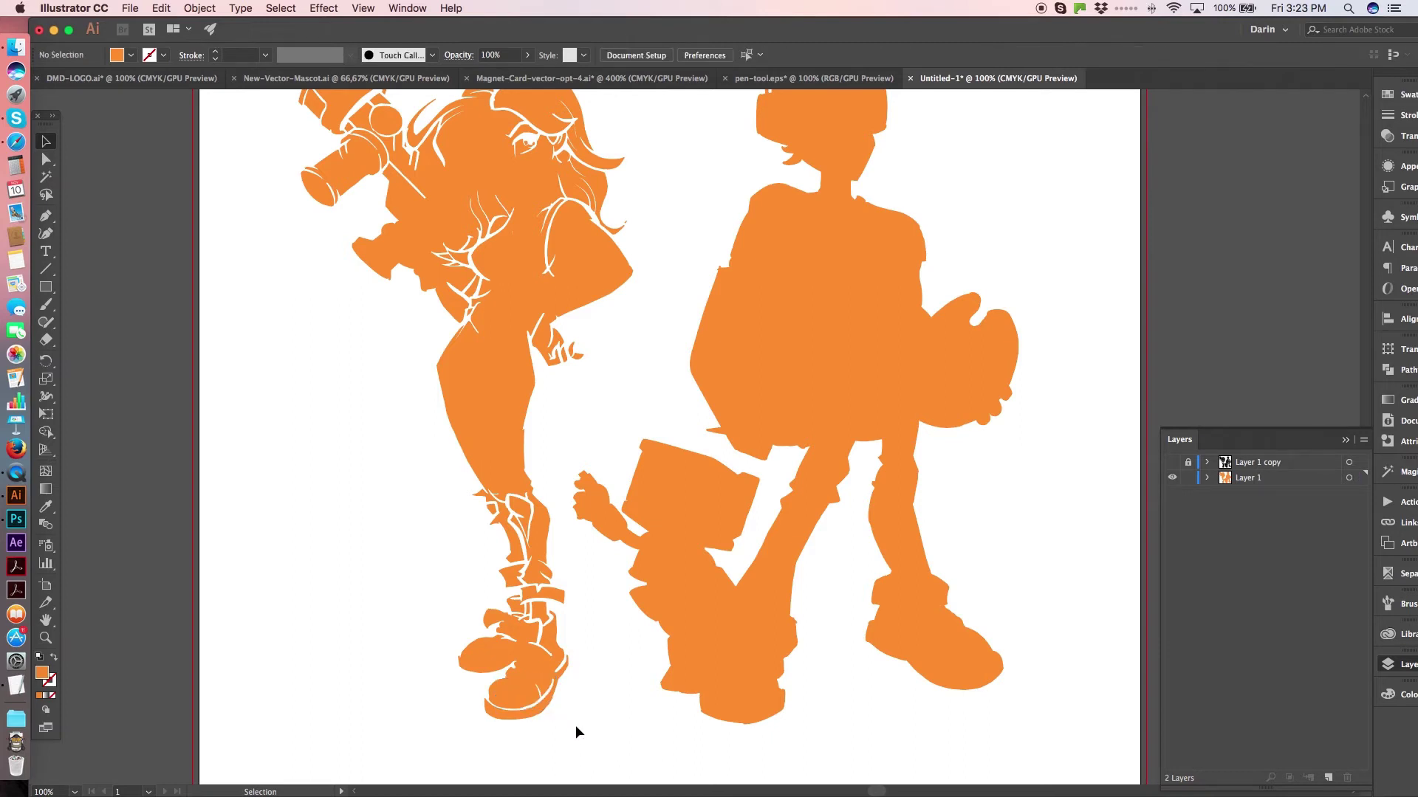
- Fill the two front hair shapes above the woman's face with a red swatch
left_click_drag(553, 299, 596, 405)
left_click(571, 336, "super")
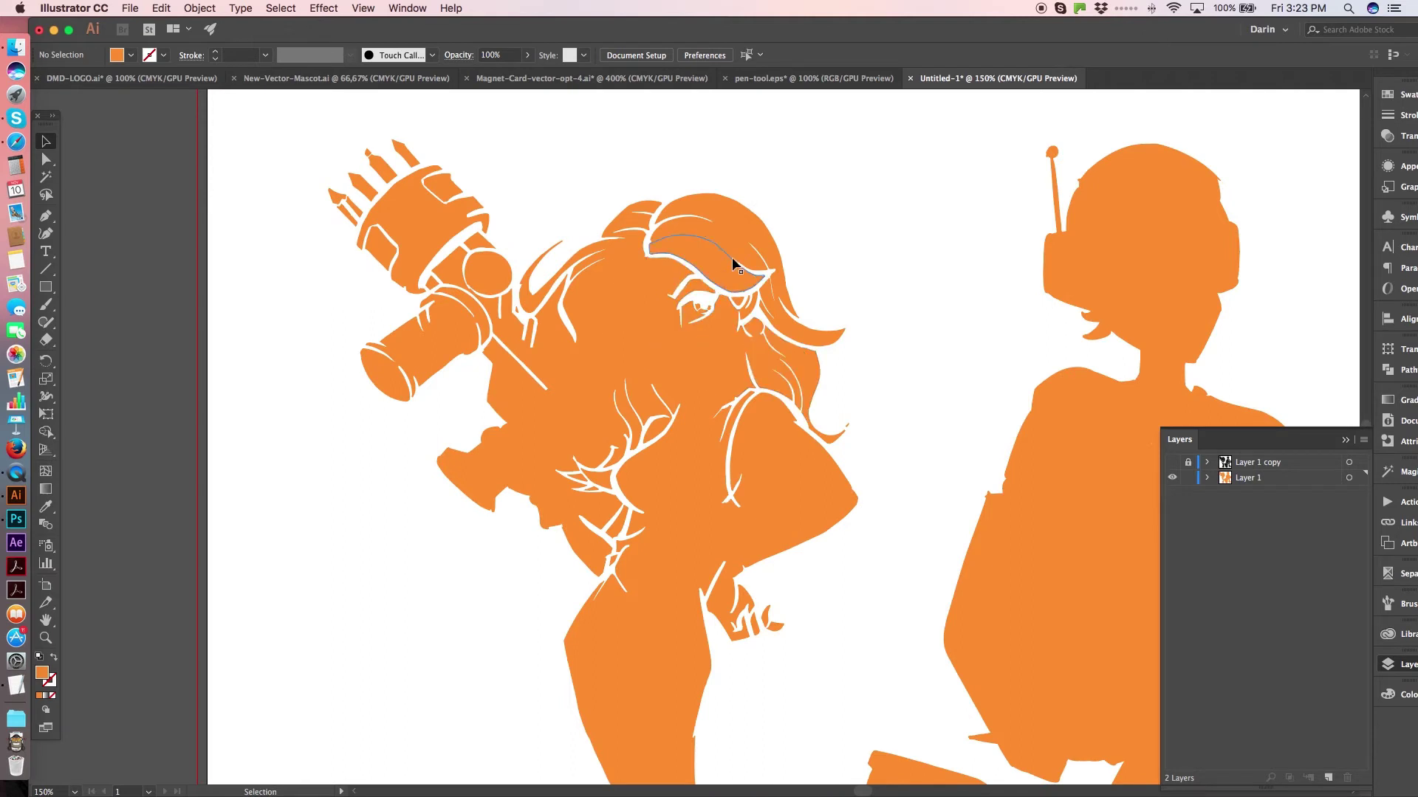
key("z")
left_click(717, 295)
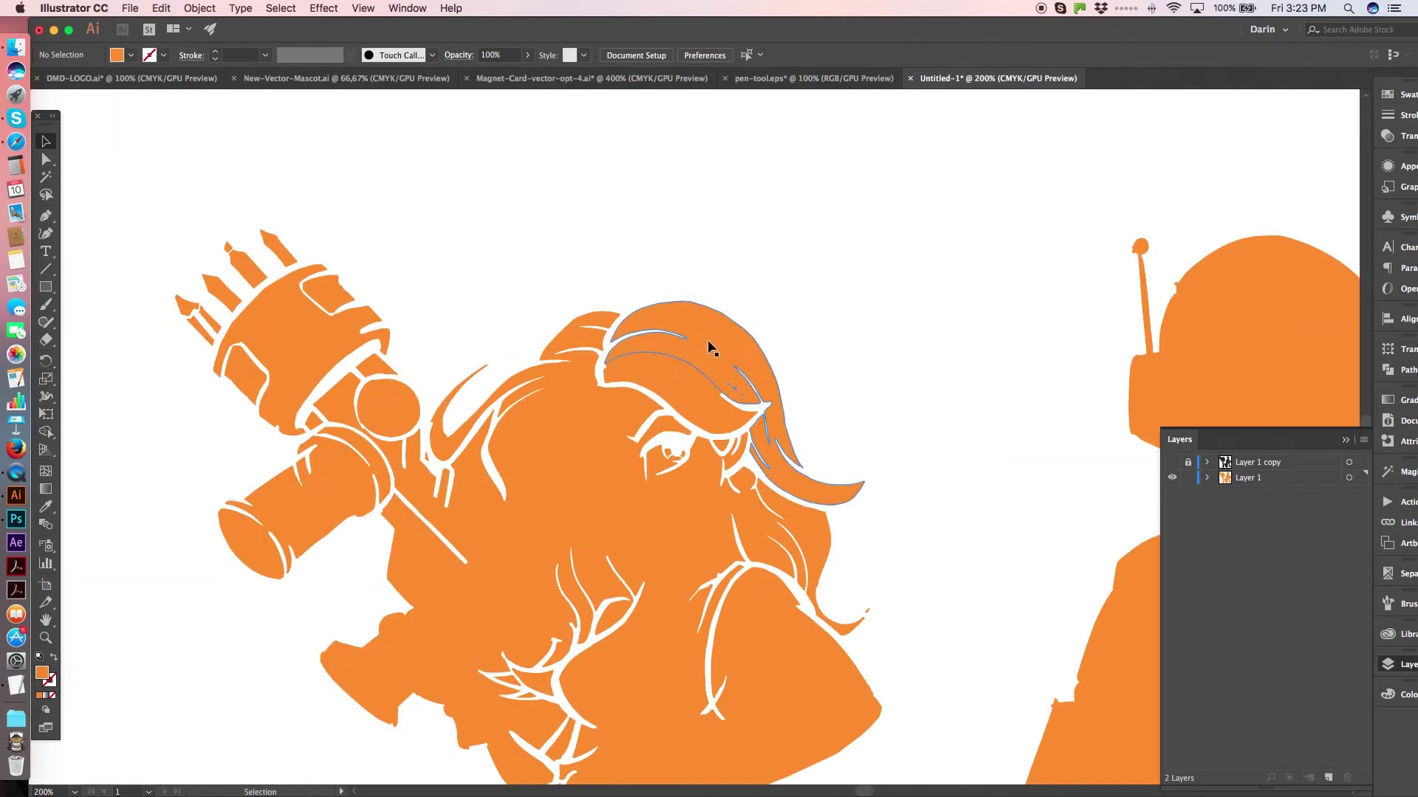
left_click(694, 389)
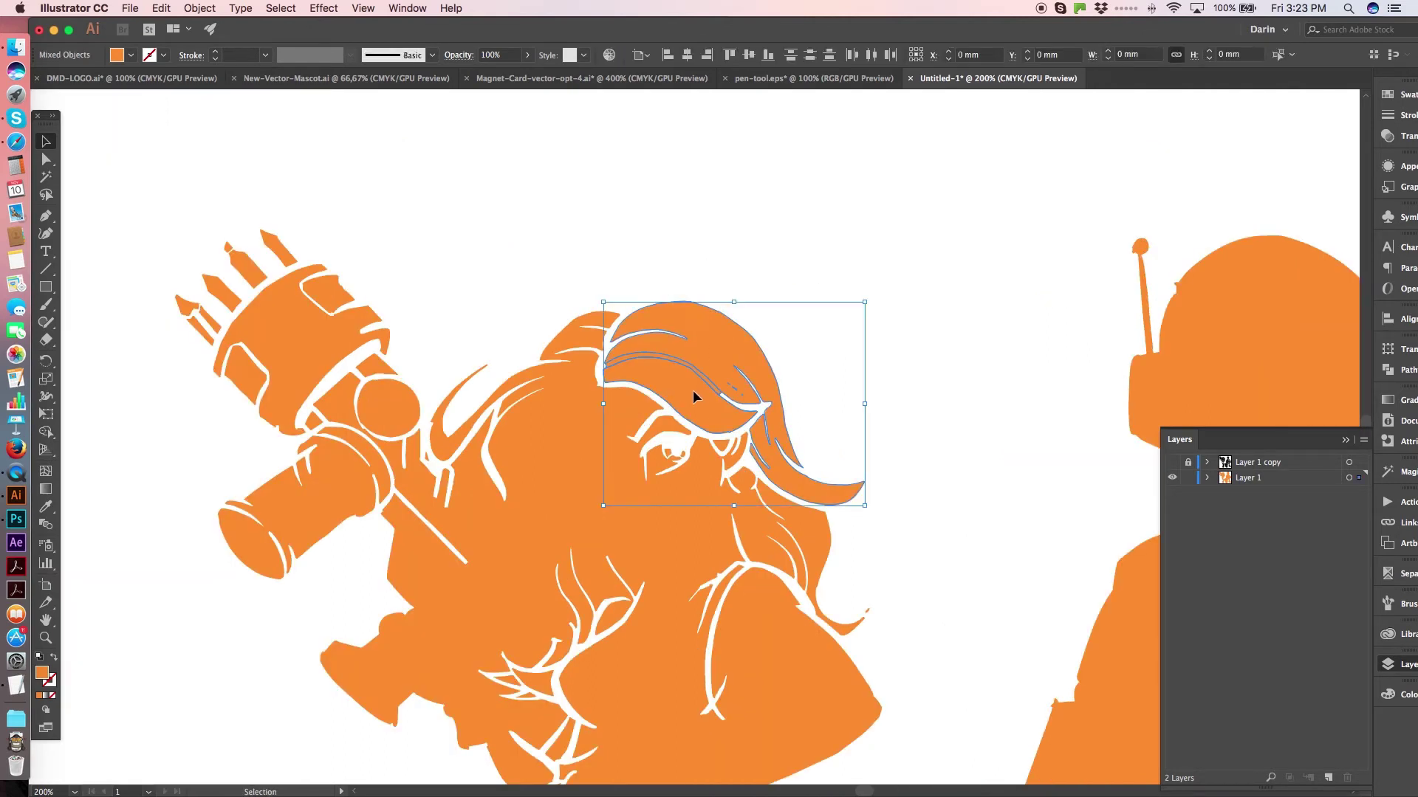
left_click(1394, 95)
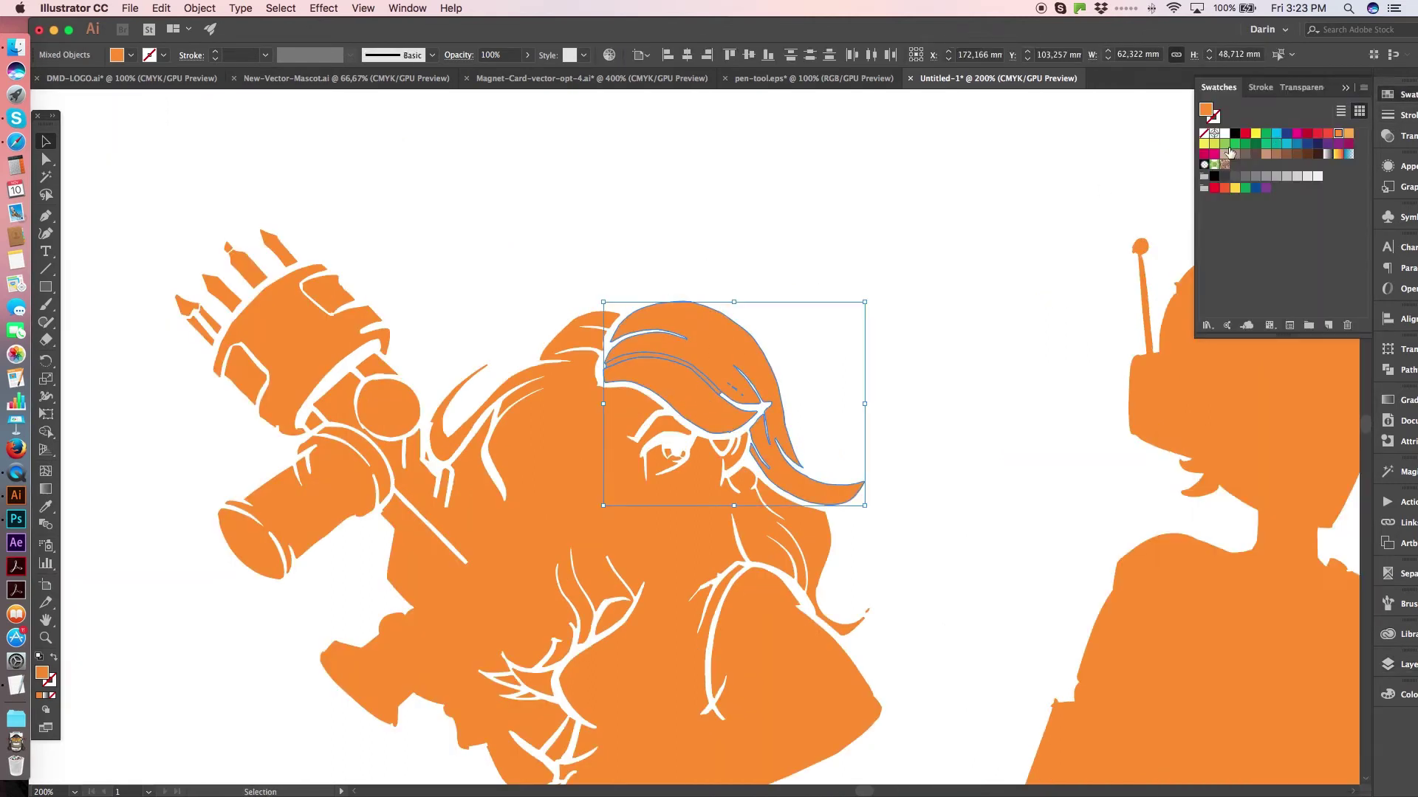
left_click(1287, 154)
left_click(1317, 134)
left_click(726, 234)
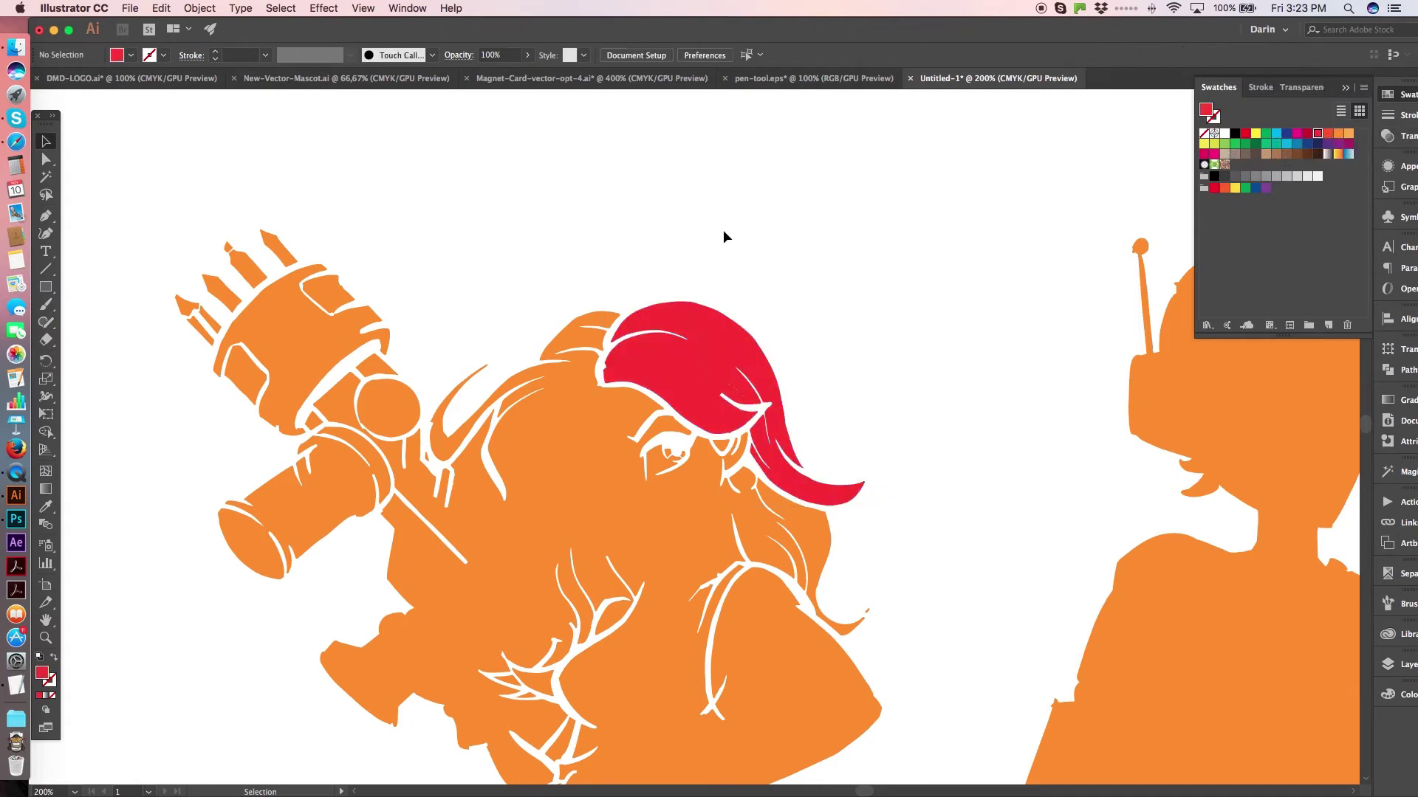
- Fill the woman's face shape with the skin tone e2af76 and deselect it
left_click(615, 452)
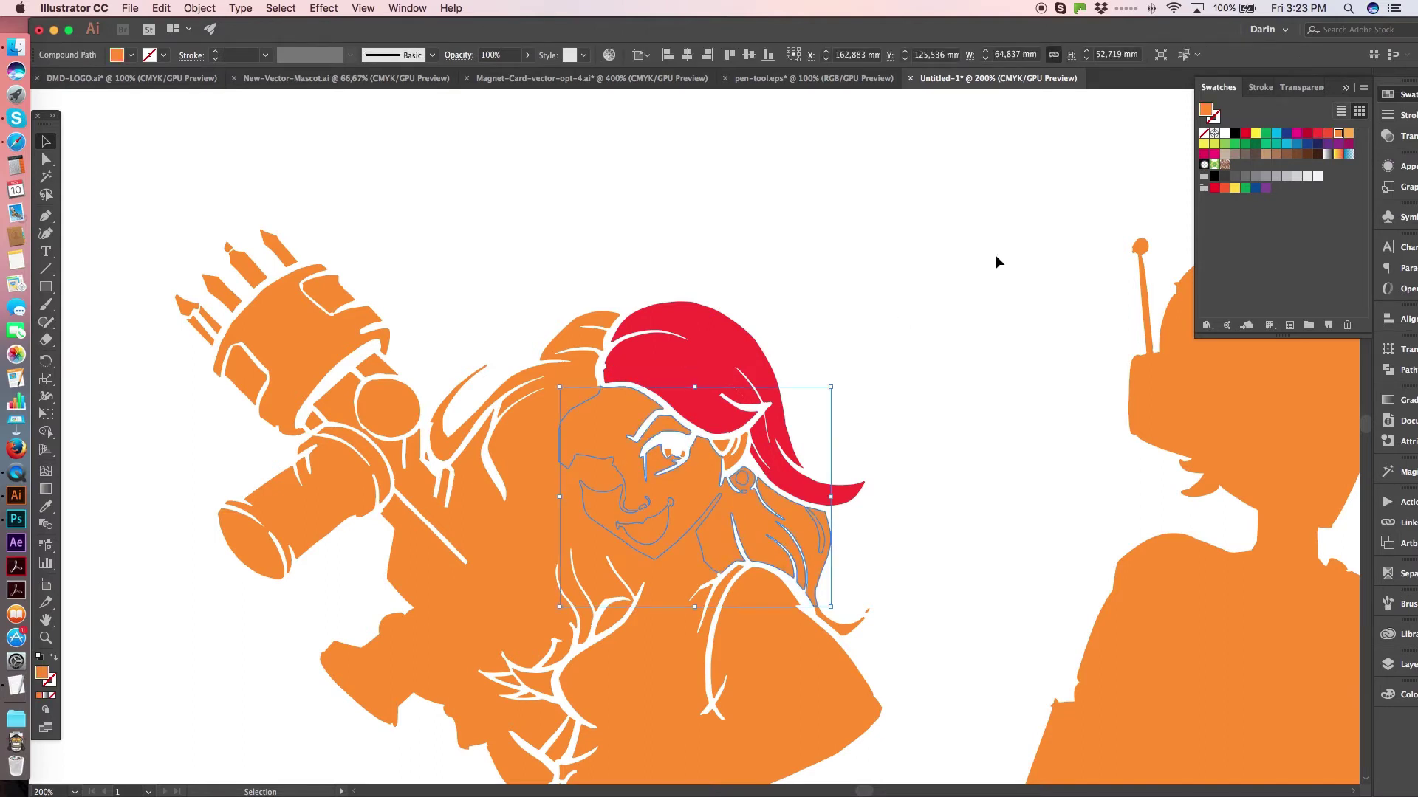
double_click(42, 675)
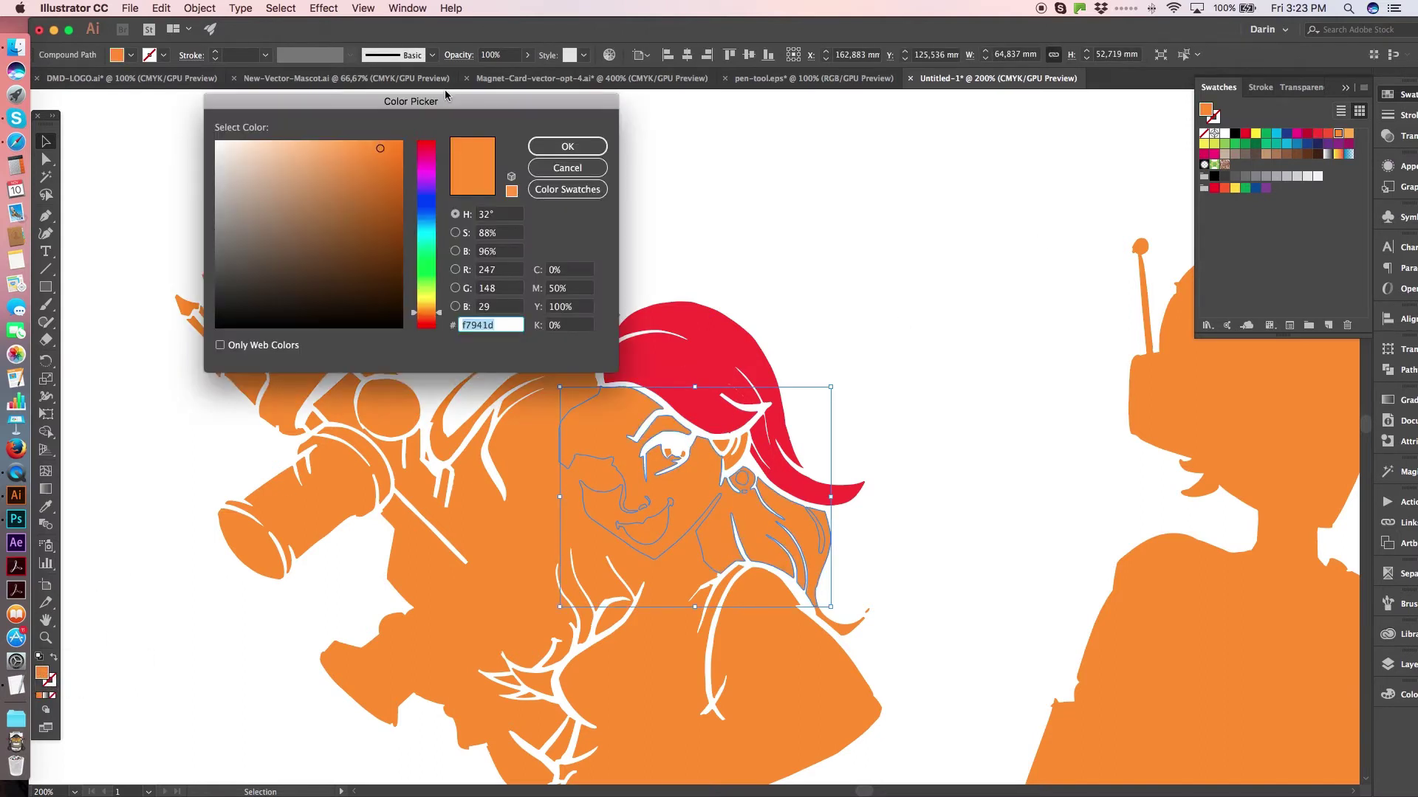
left_click(316, 172)
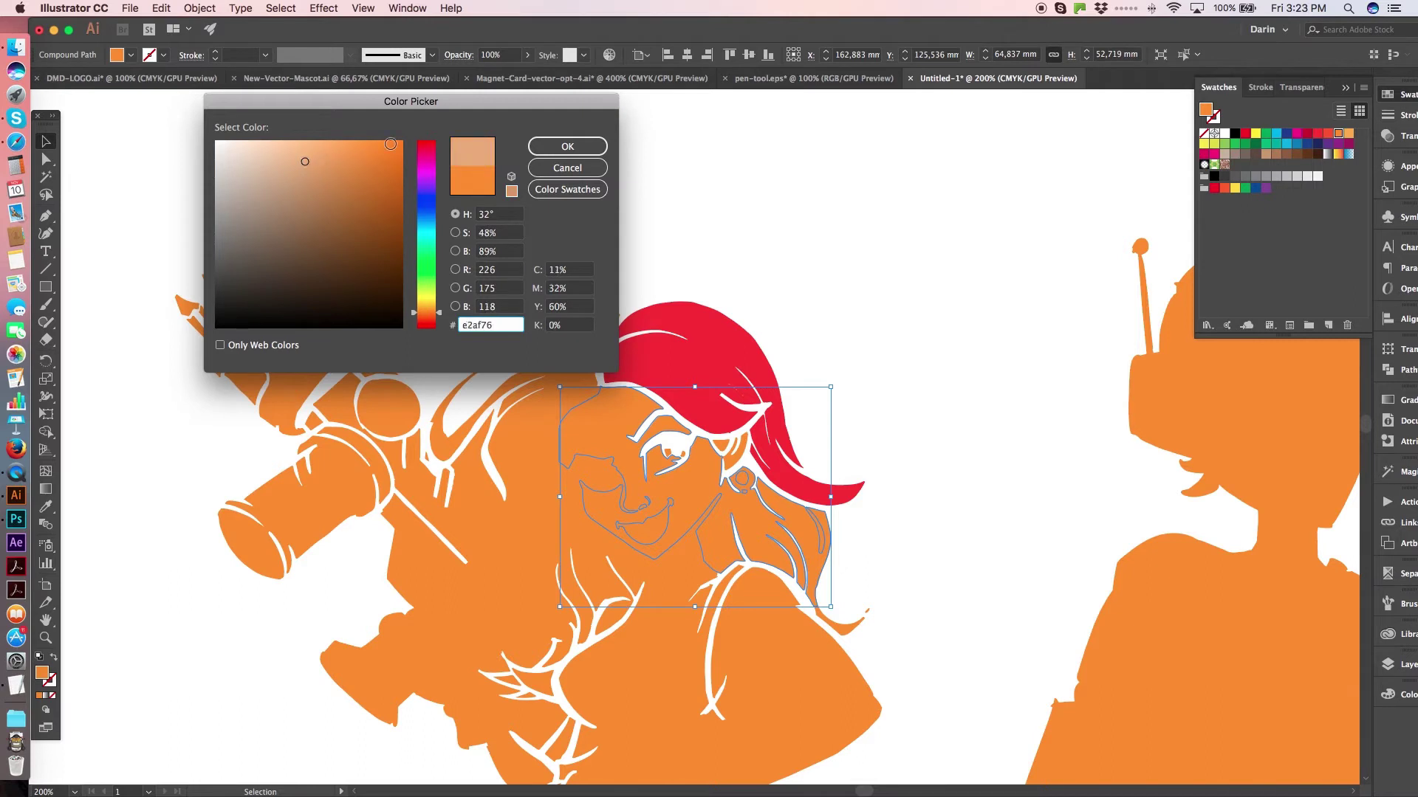
left_click(558, 147)
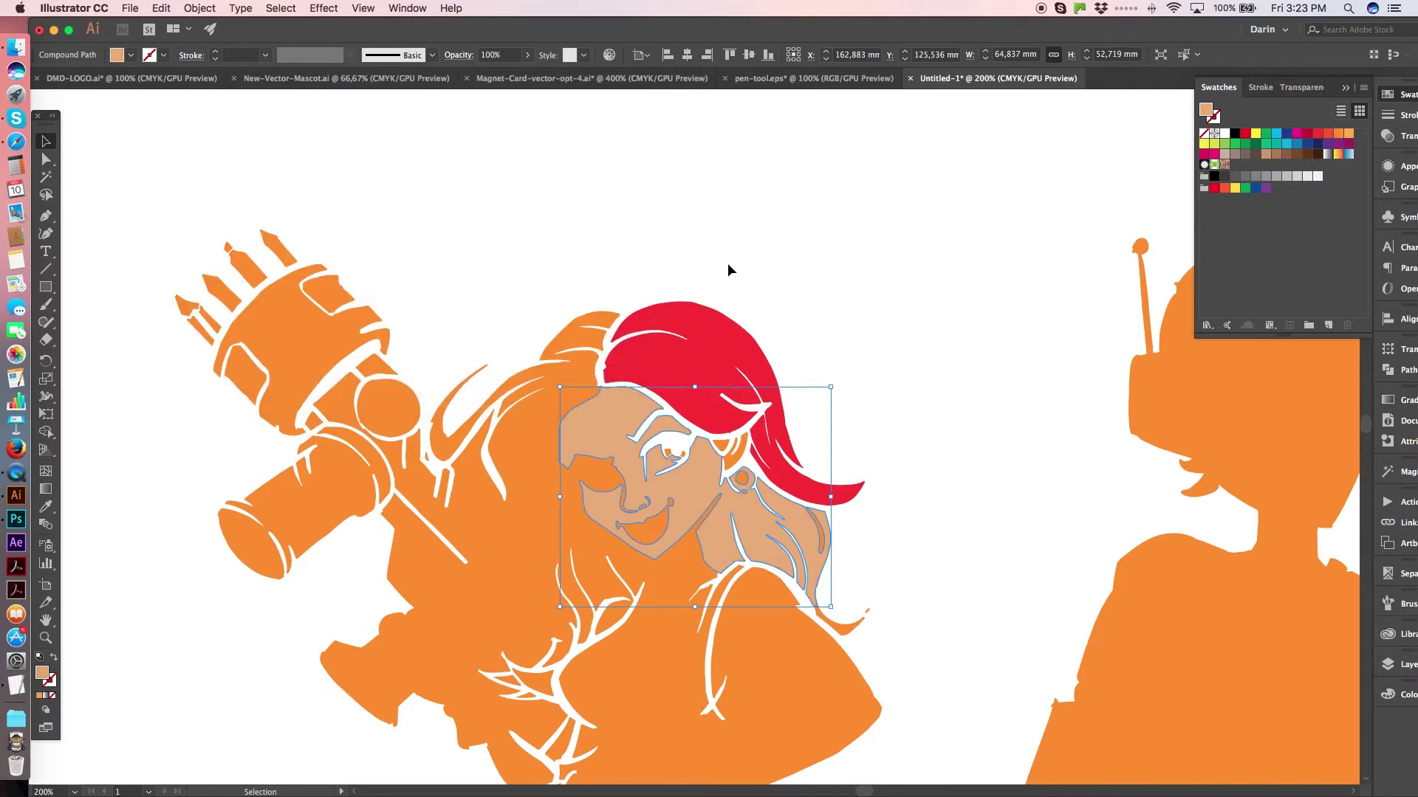
left_click(814, 255)
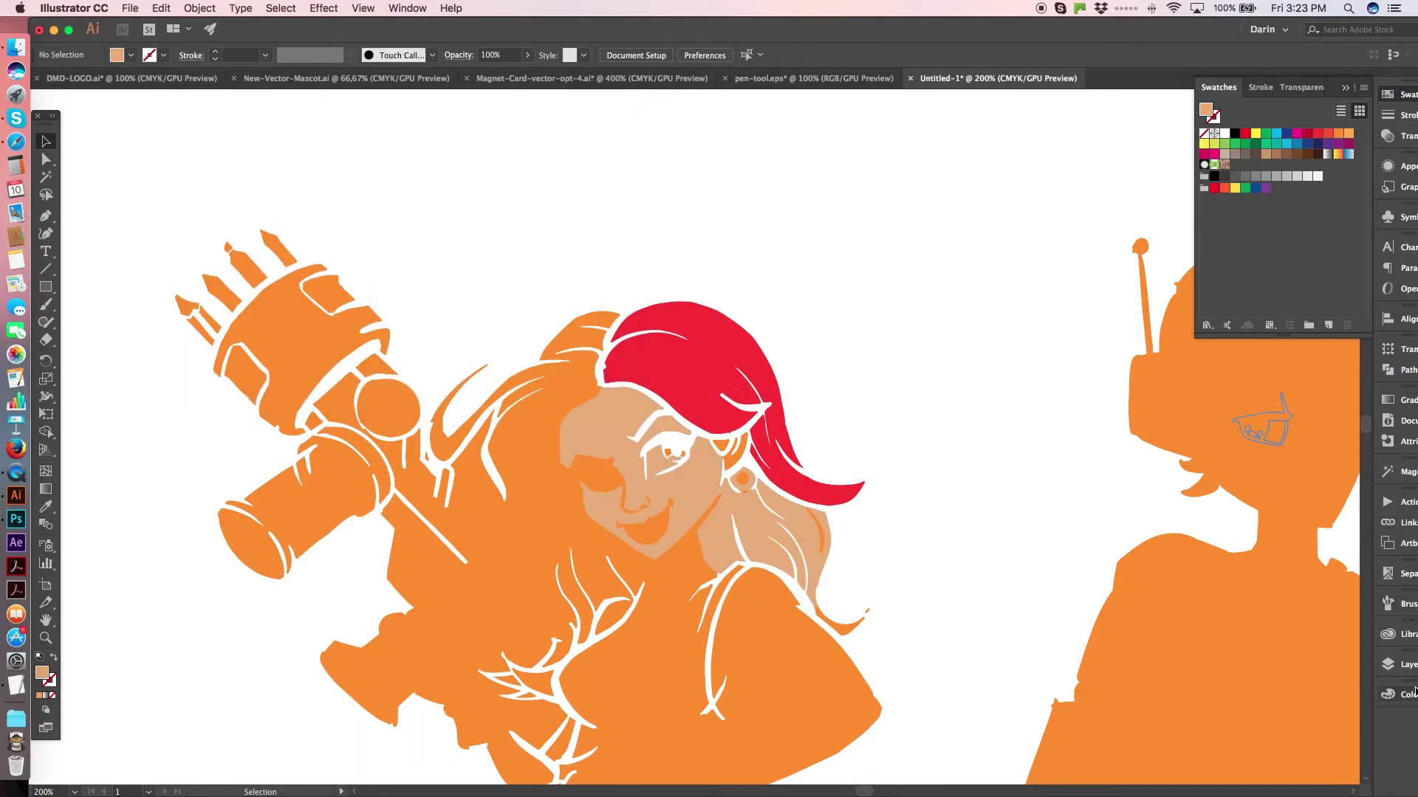
- Make the Layer 1 copy line art visible above the color fills
left_click(1390, 664)
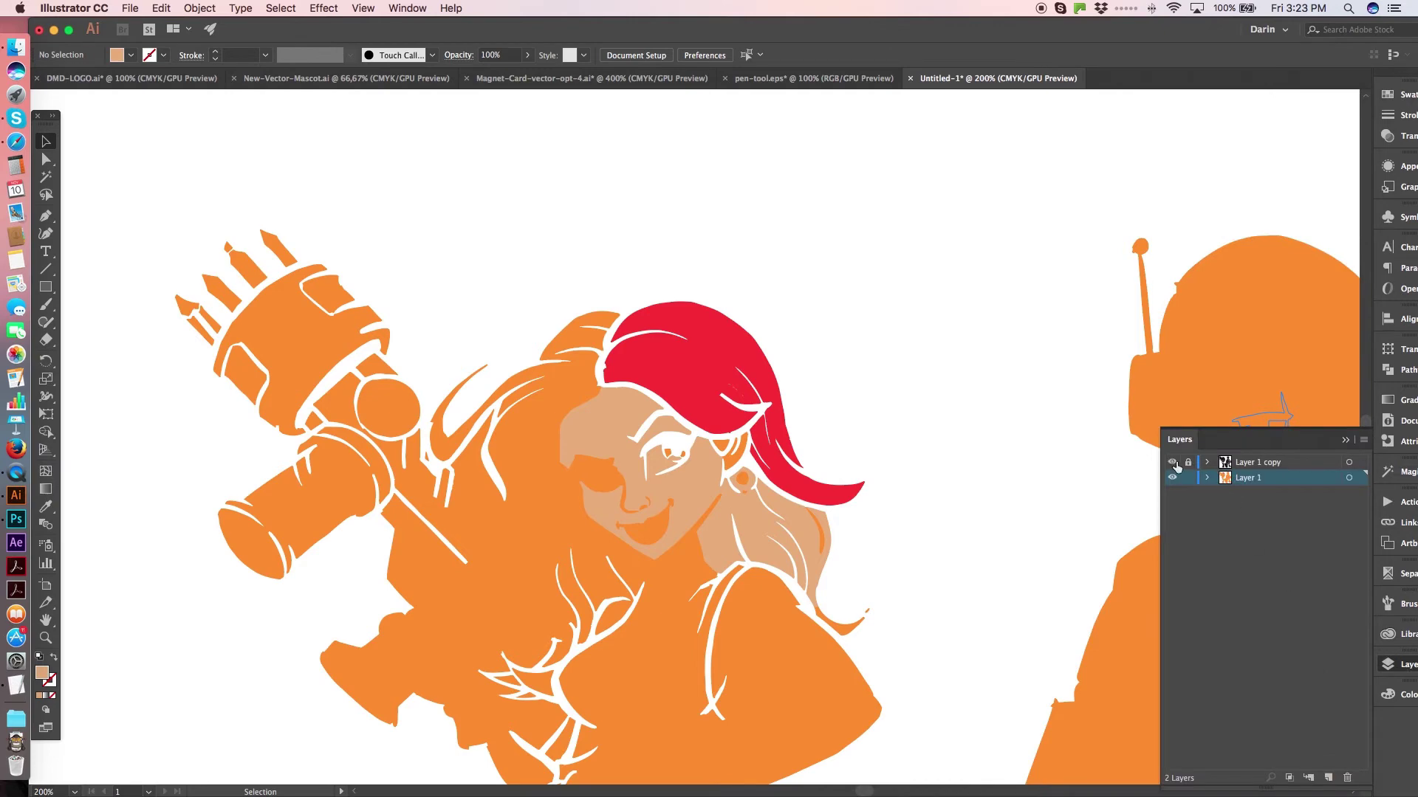
left_click(1172, 463)
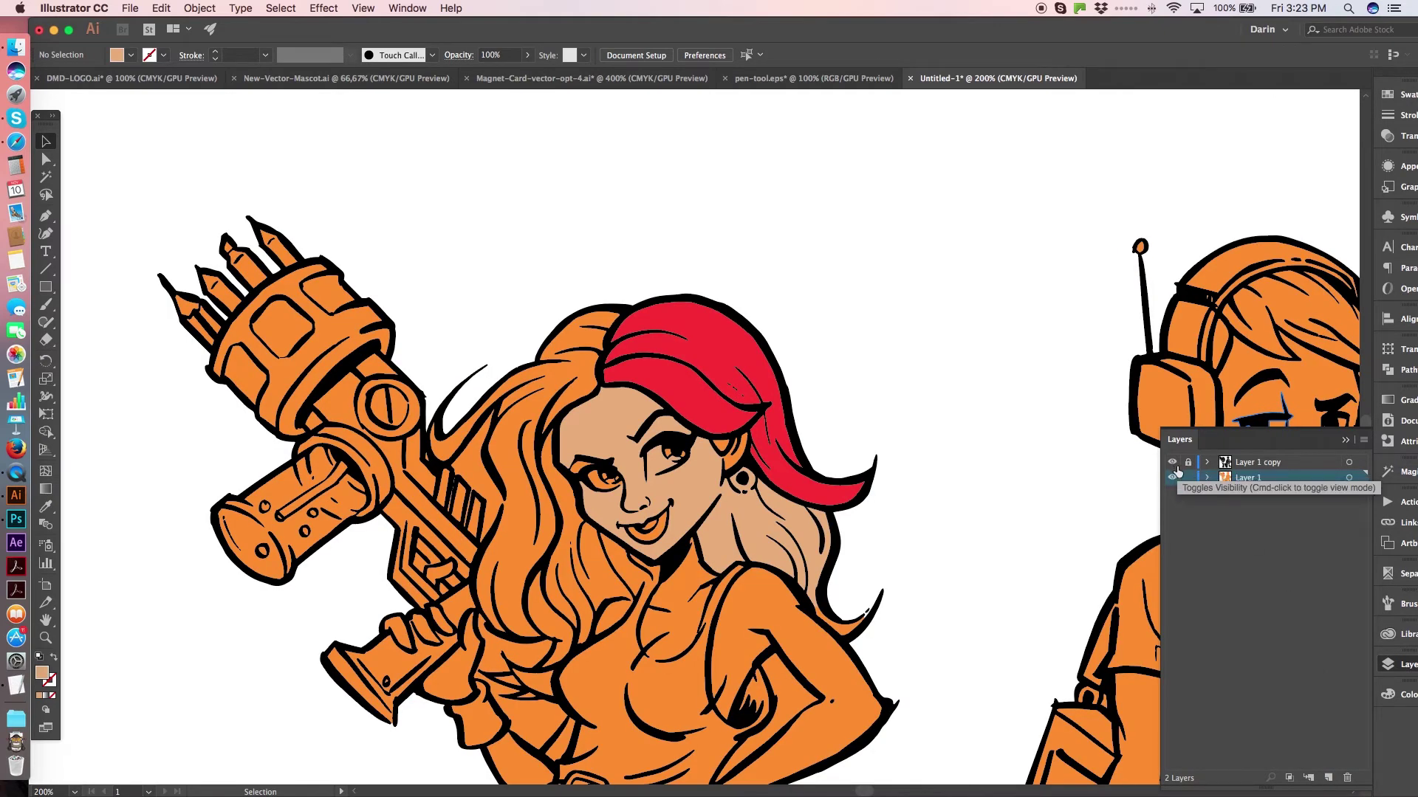
left_click(673, 491)
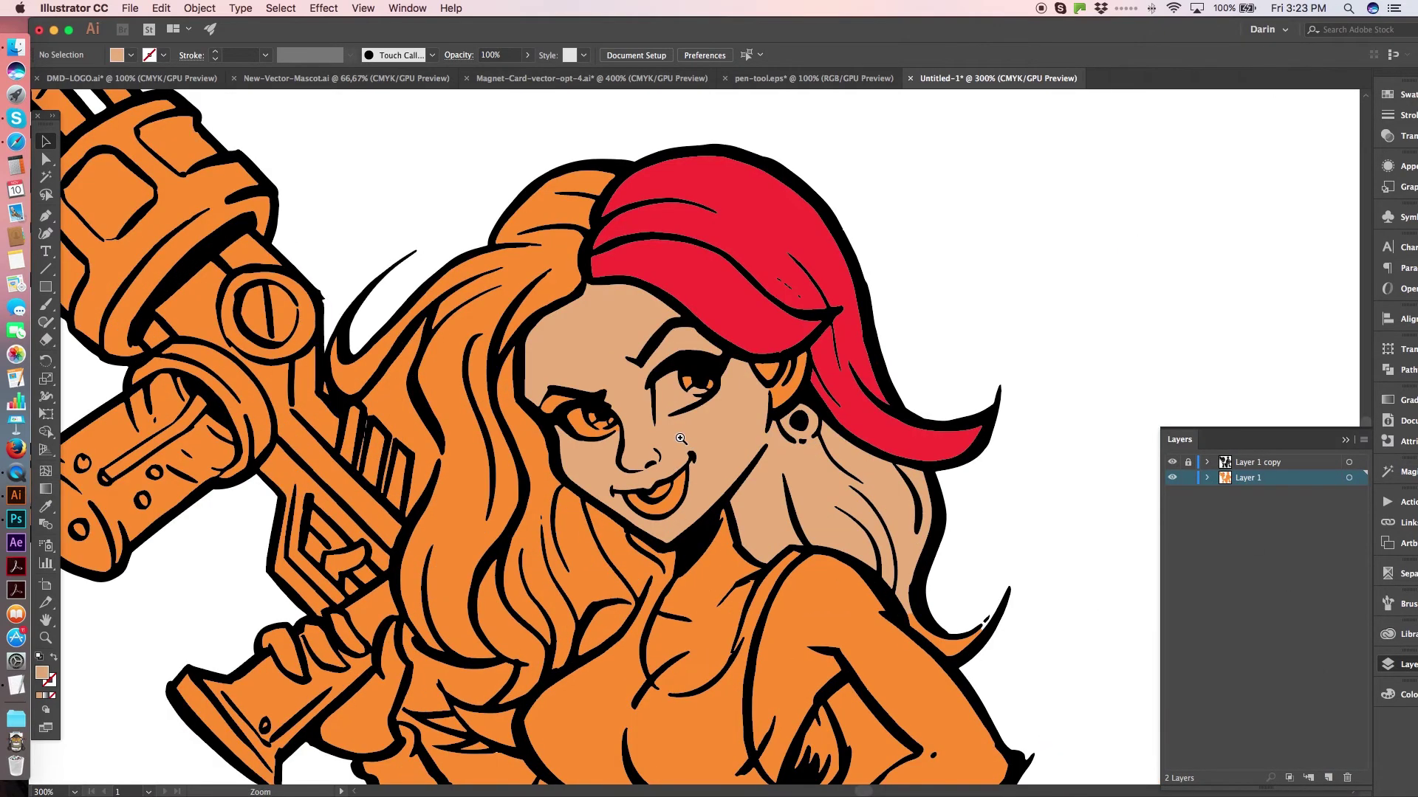
left_click(680, 438)
- Draw a closed Pen shape under the eye nearest the ear and fill it with white
key("p")
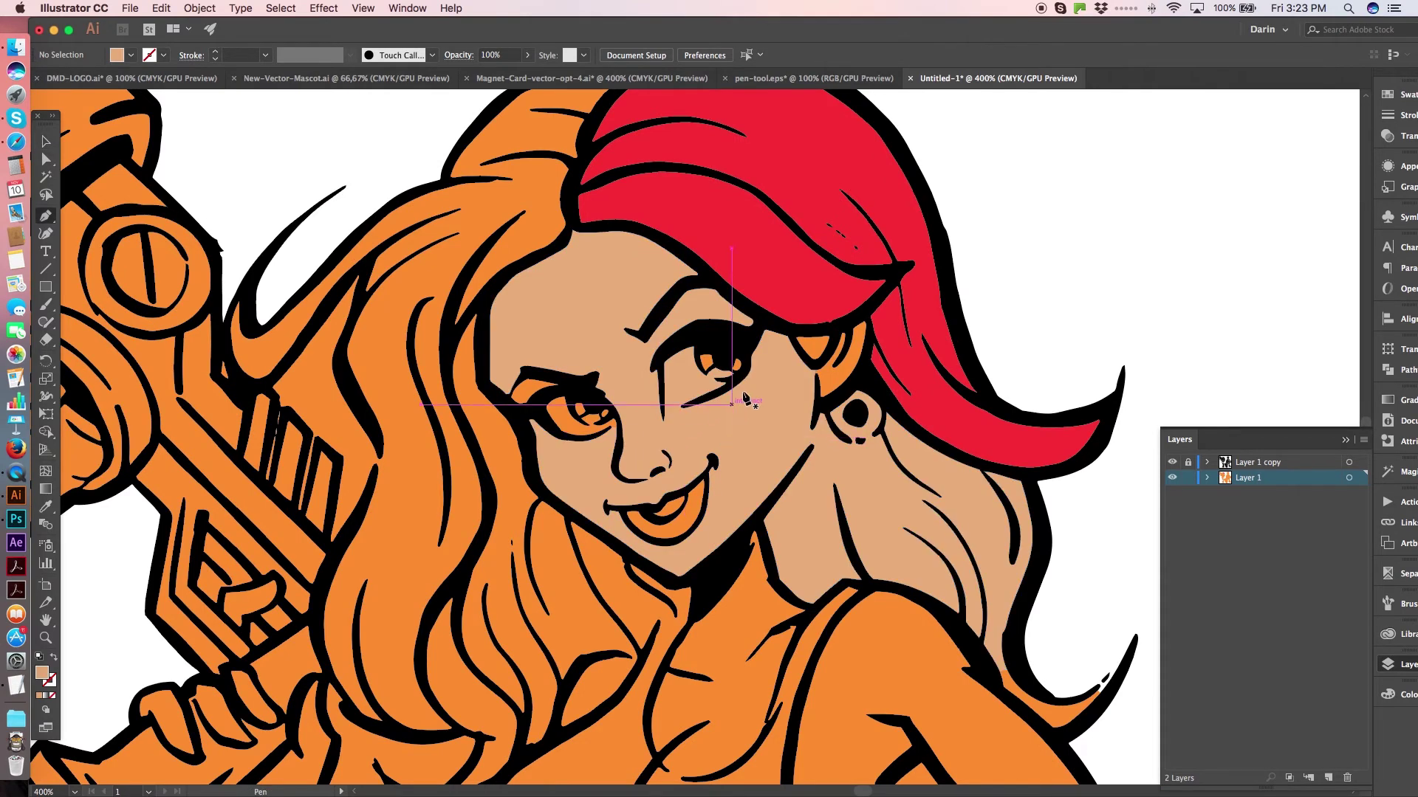
left_click(720, 399)
left_click(705, 421)
left_click(687, 458)
left_click(505, 535)
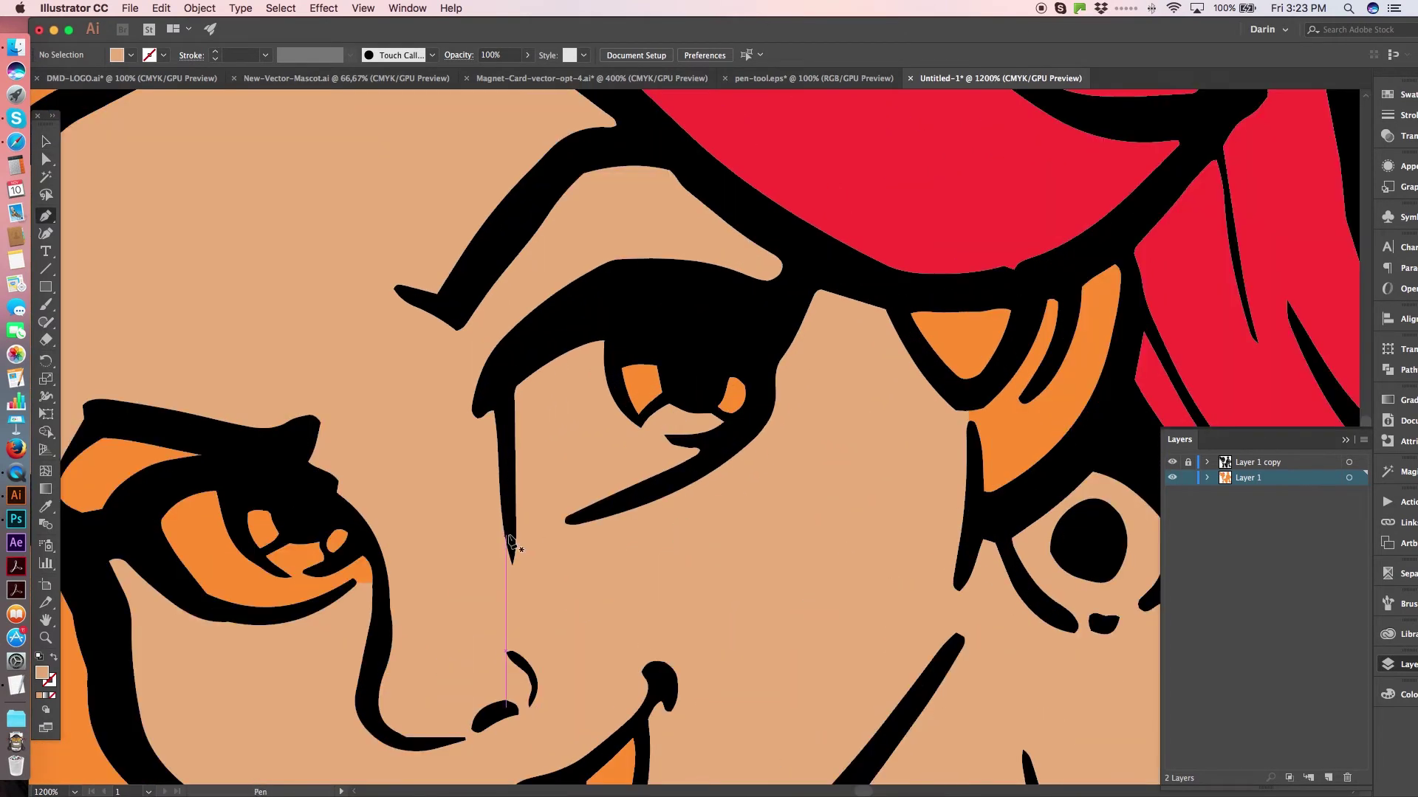
left_click(702, 474)
left_click_drag(767, 383, 712, 317)
left_click(711, 314)
left_click(603, 308)
left_click(494, 384)
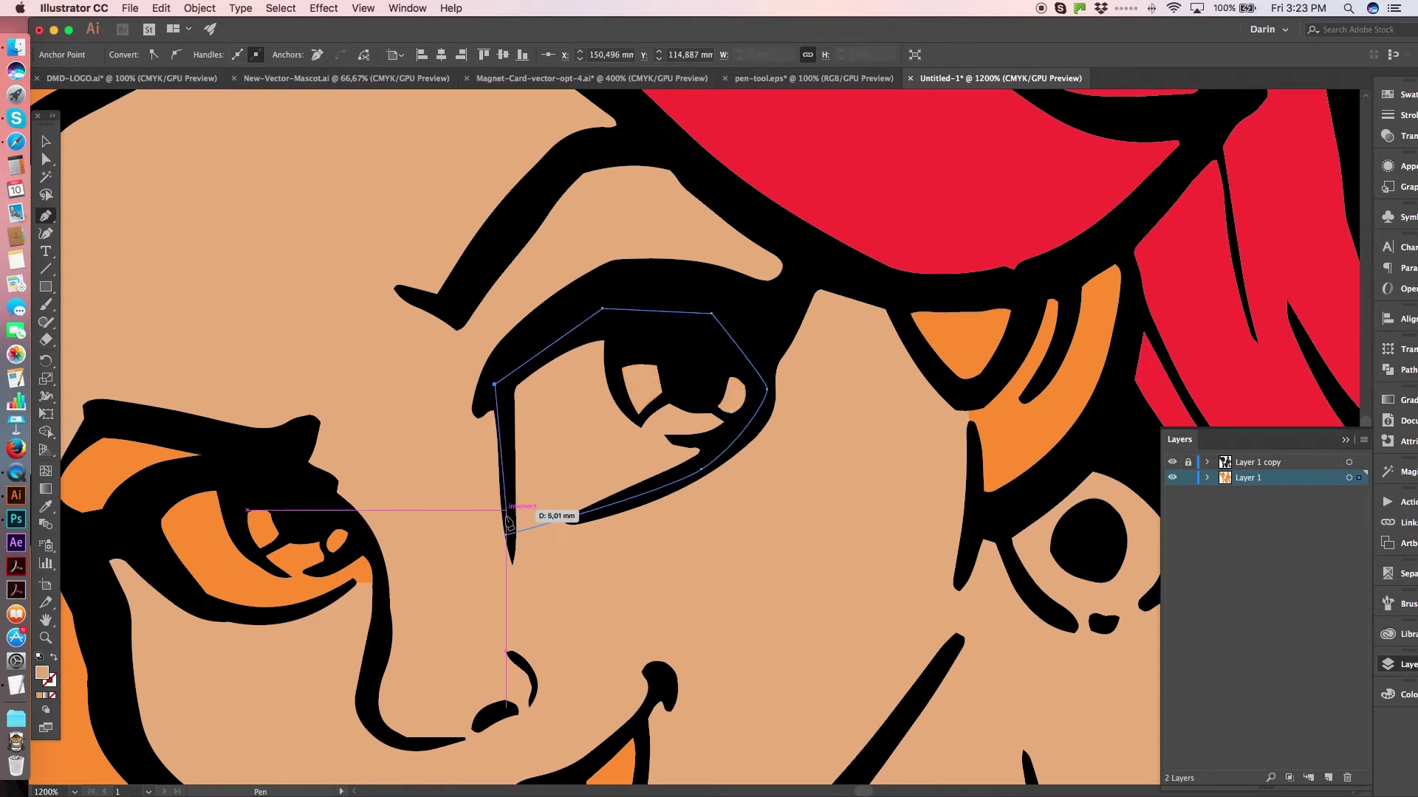
left_click(1407, 96)
left_click(1225, 134)
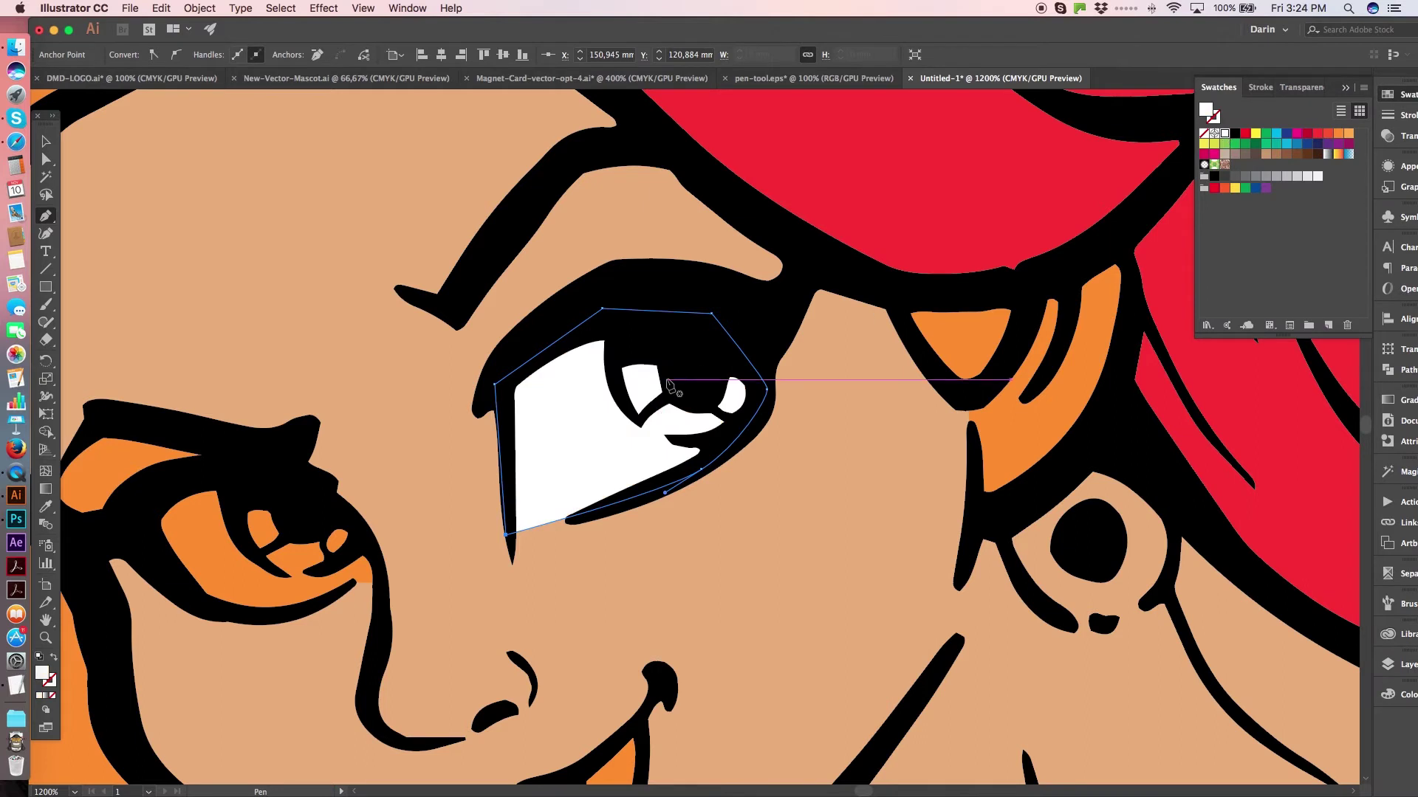
- Draw a closed Pen shape over the iris of the same eye and fill it with dark brown
left_click(612, 329)
left_click_drag(624, 410, 719, 456)
left_click(762, 343)
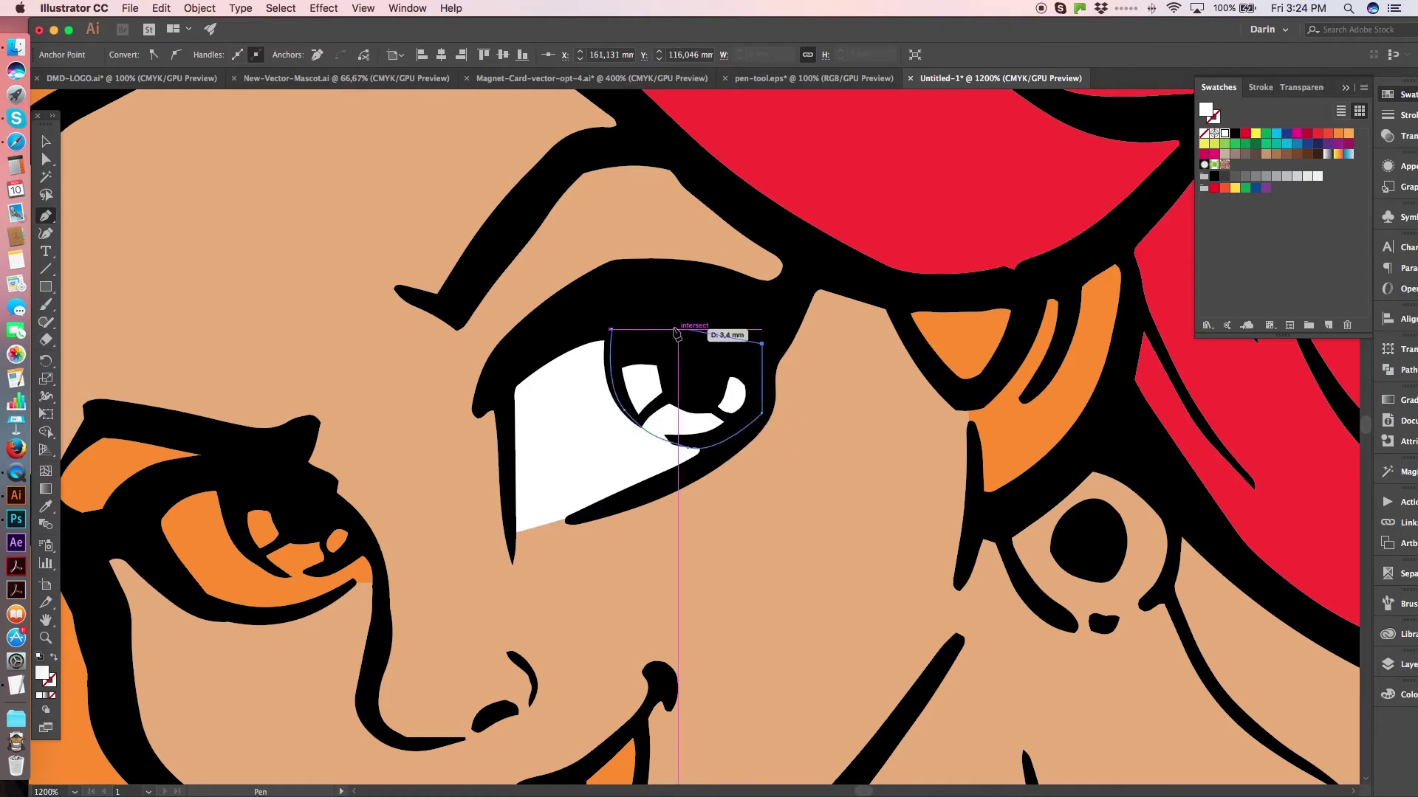
left_click(1308, 154)
key("super+h")
- Draw a small highlight shape on the inner side of the iris and fill it with the white sampled from the eye
left_click(669, 389)
left_click(634, 420)
left_click(615, 380)
left_click(615, 355)
left_click(661, 356)
key("i")
left_click(571, 414)
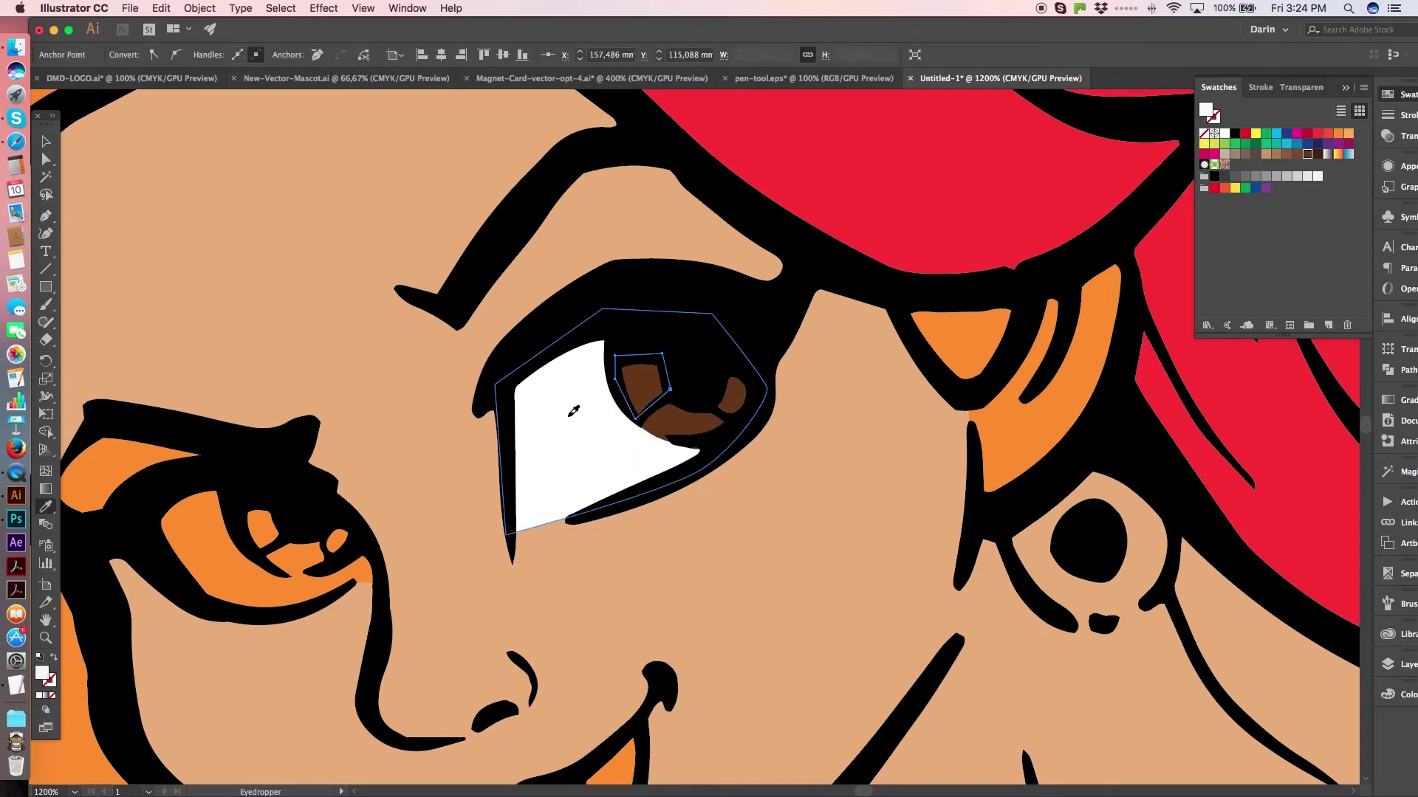
- Draw a second small white highlight shape on the outer side of the iris
key("p")
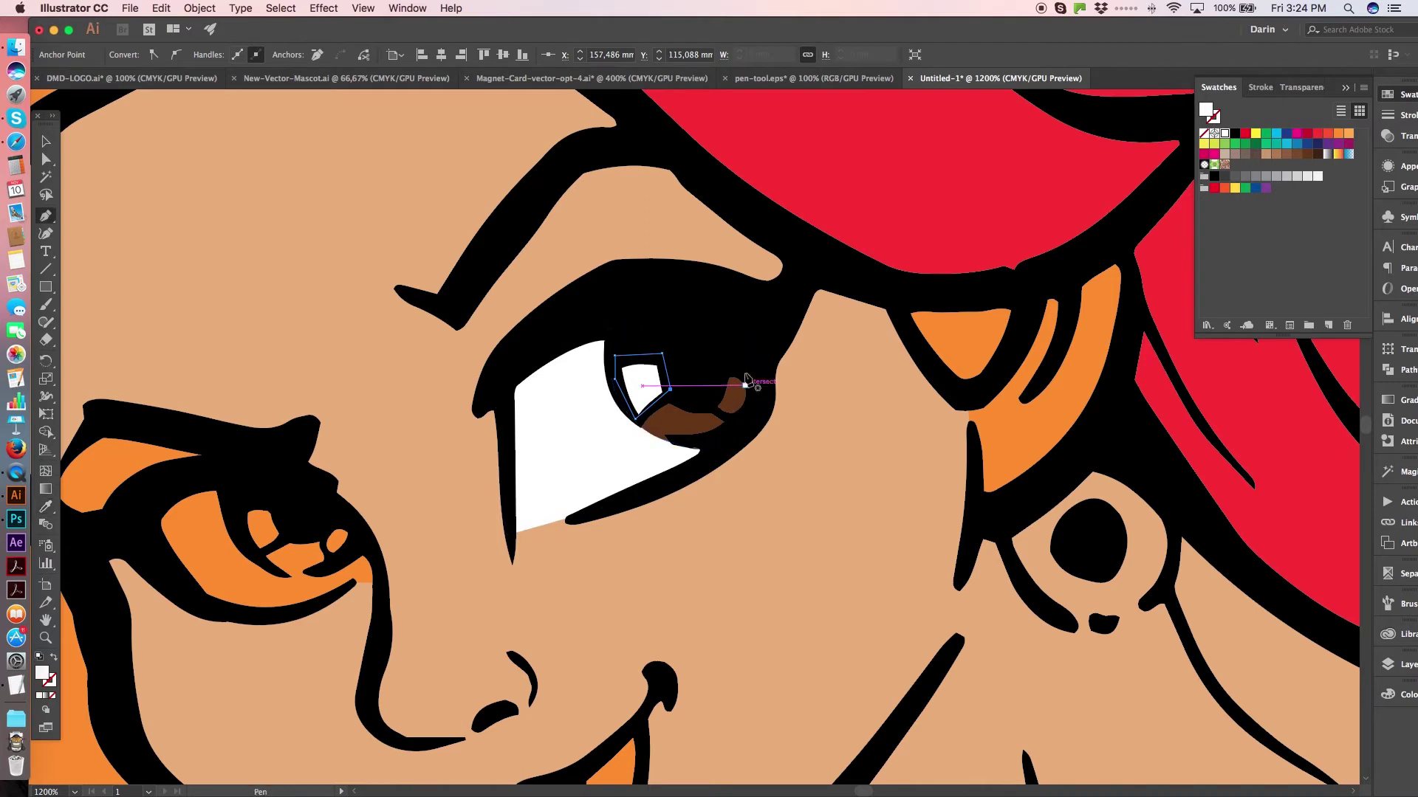
left_click_drag(728, 364, 714, 408)
left_click(711, 406)
left_click(731, 419)
left_click(752, 408)
left_click(755, 379)
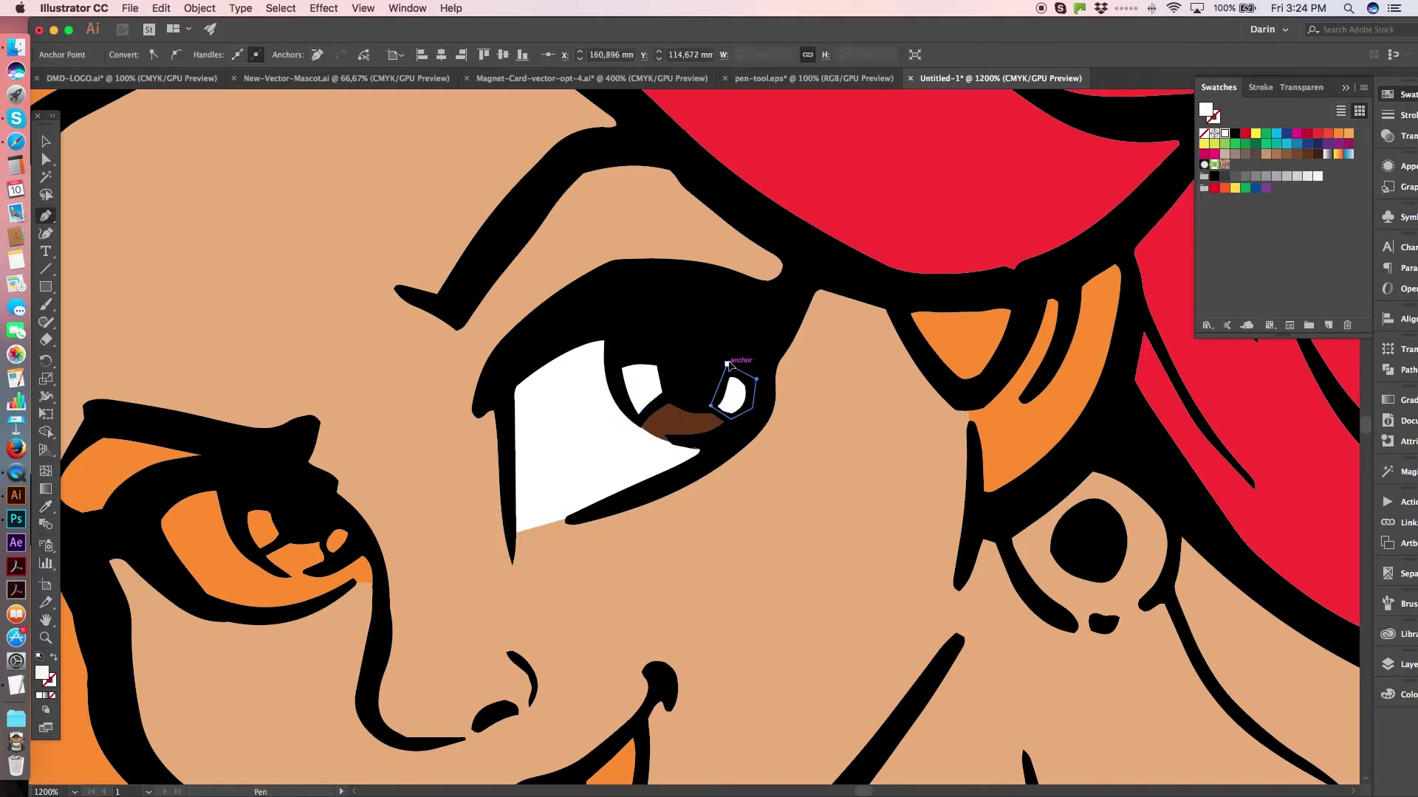
- Fill the small hair shape beside the ear and the long hair section across the parting with the sampled red
key("v")
left_click(727, 477, "alt+super")
left_click(726, 477, "alt+super")
left_click(726, 477, "alt+super")
left_click(727, 477, "alt+super")
left_click(705, 340)
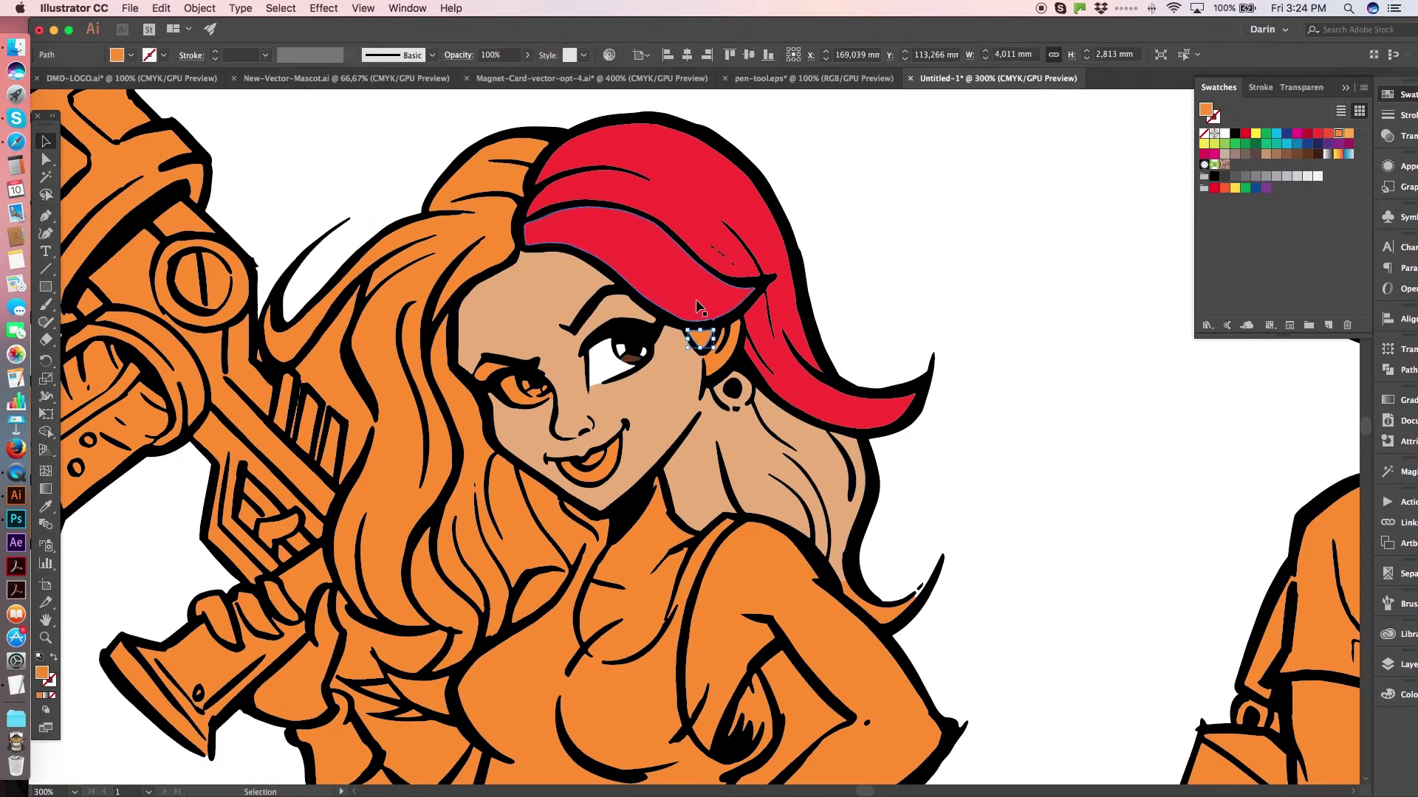
key("i")
left_click(698, 306)
key("v")
left_click(408, 285)
key("i")
left_click(668, 290)
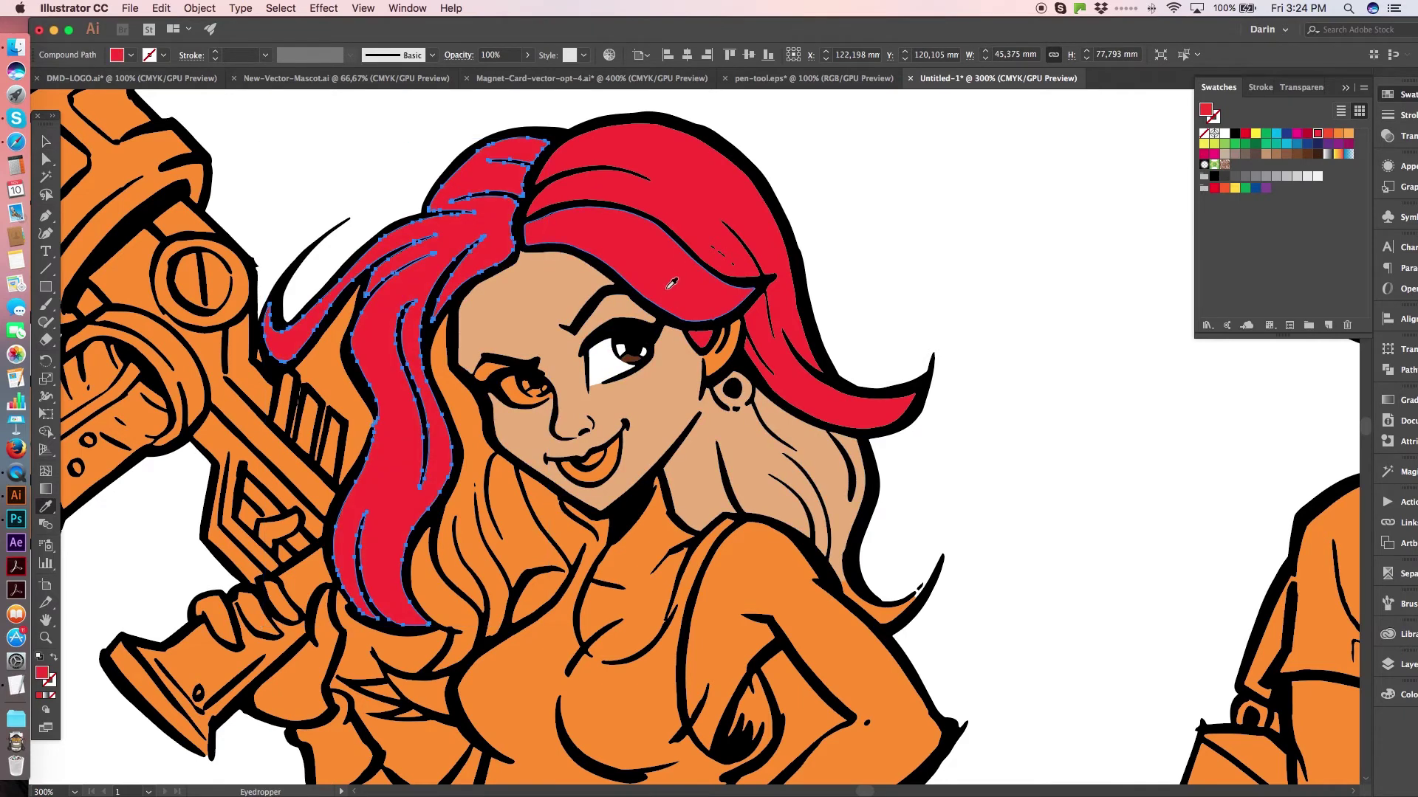
- Split the hair behind the ear from the face shape with the Eraser, with the hair in the sampled red and the face in skin tone
key("a")
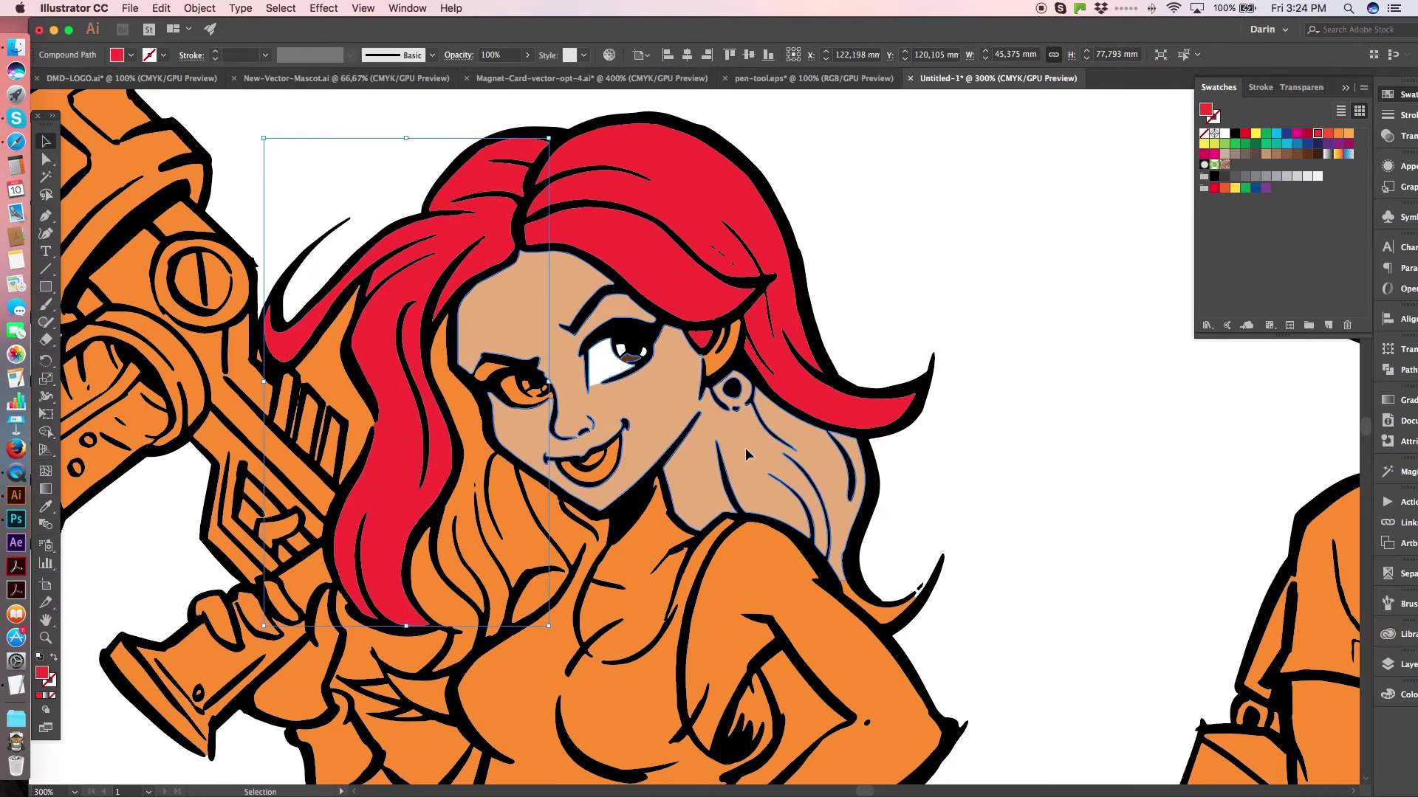
left_click(746, 453)
key("v")
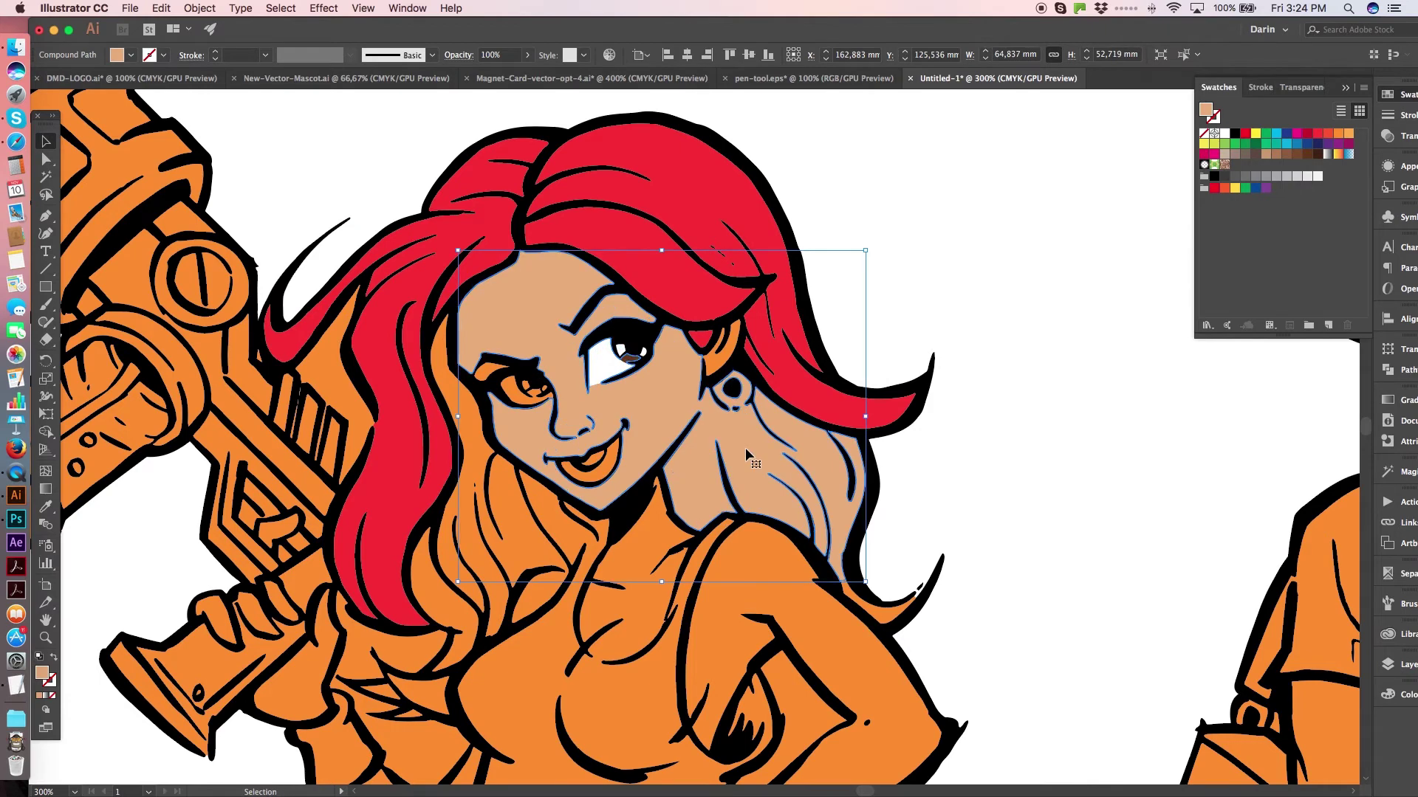
key("i")
left_click(688, 187)
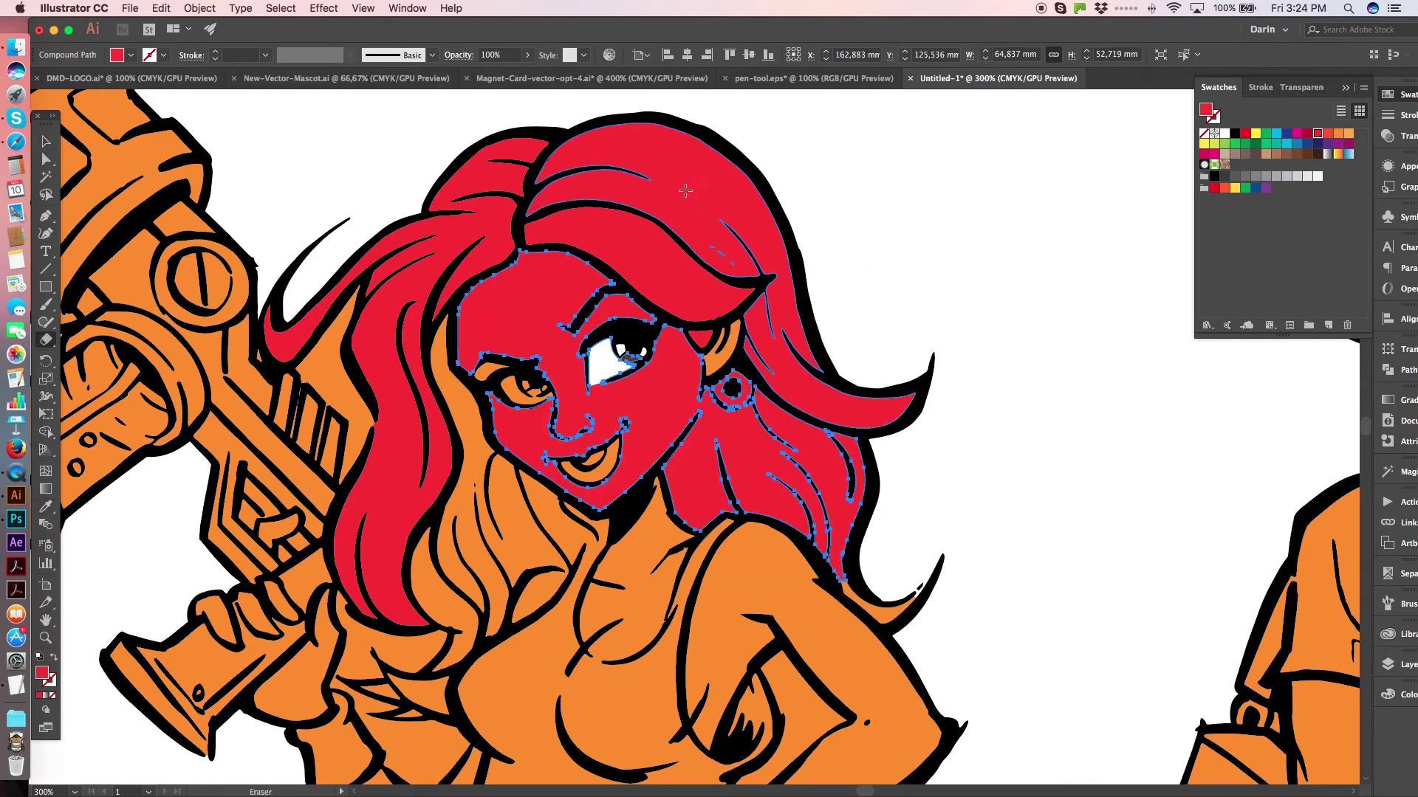
mouse_move(655, 397)
left_mouse_down()
mouse_move(578, 467)
mouse_move(470, 327)
mouse_move(516, 290)
mouse_move(550, 294)
mouse_move(655, 369)
mouse_move(565, 373)
left_mouse_up()
key("v")
left_click(996, 270)
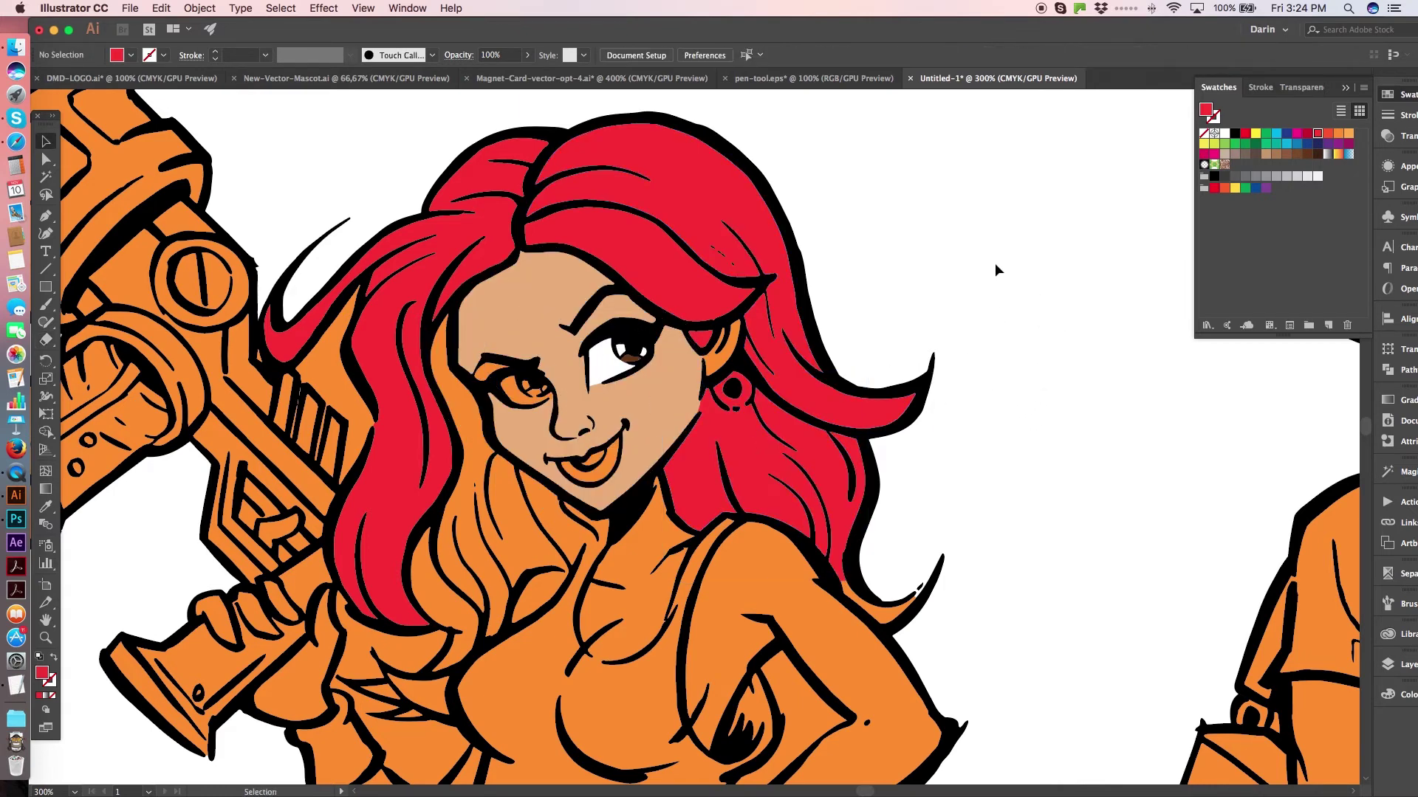
- Fill the woman's tank top shape with a light gray swatch and deselect it
left_click(590, 635)
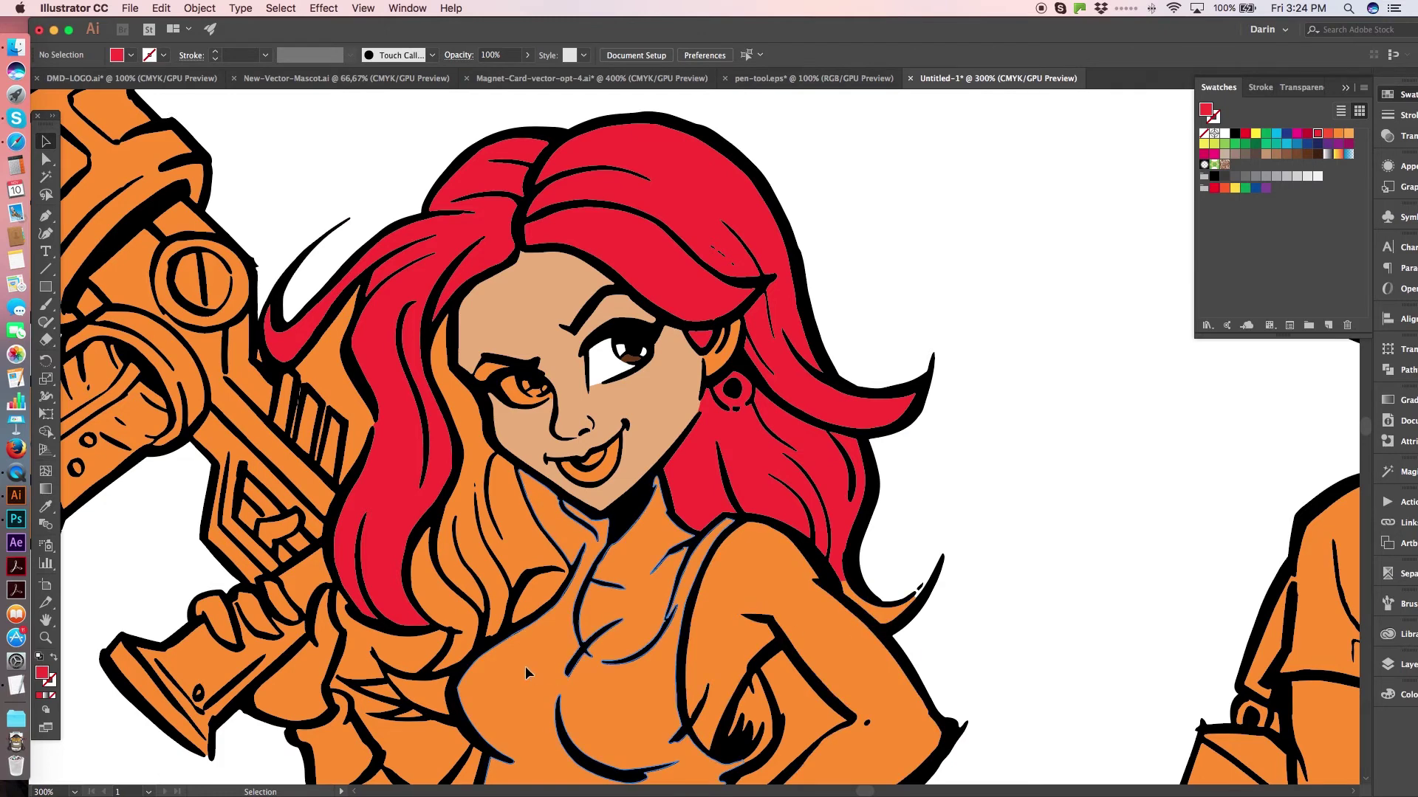
left_click(1307, 177)
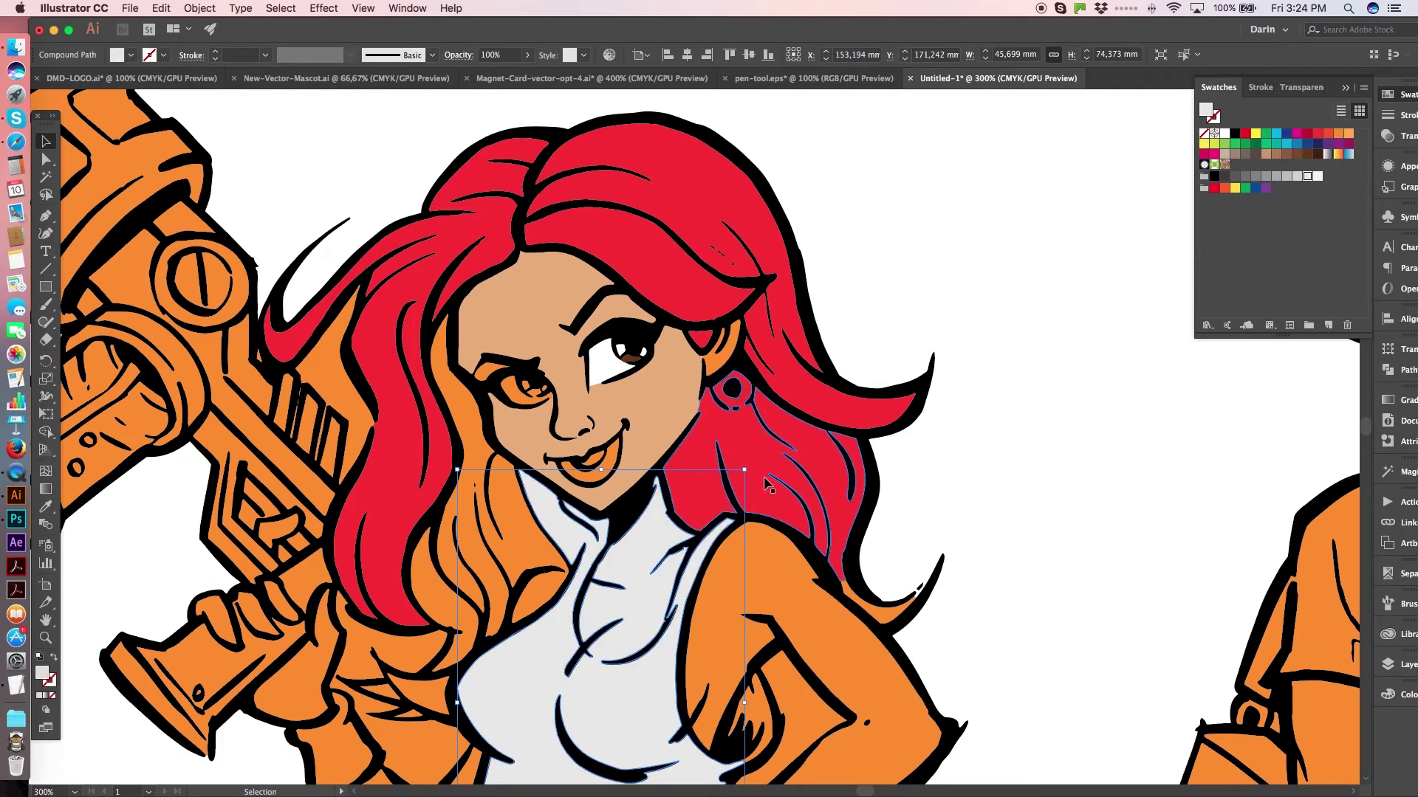
key("super+shift+a")
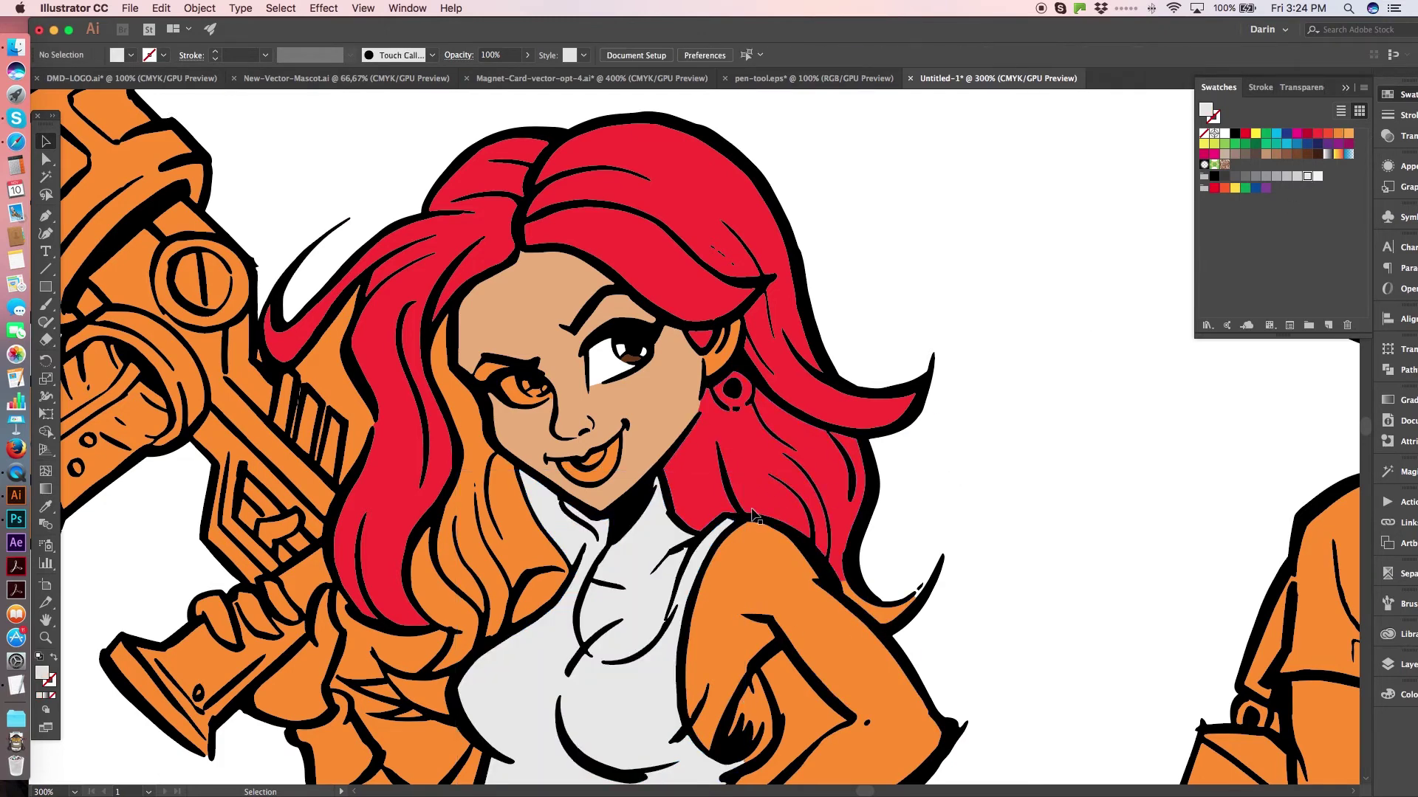
- Split the small piece beside the neck from the tank top shape with the Eraser and fill it with the sampled hair red
left_click(566, 532)
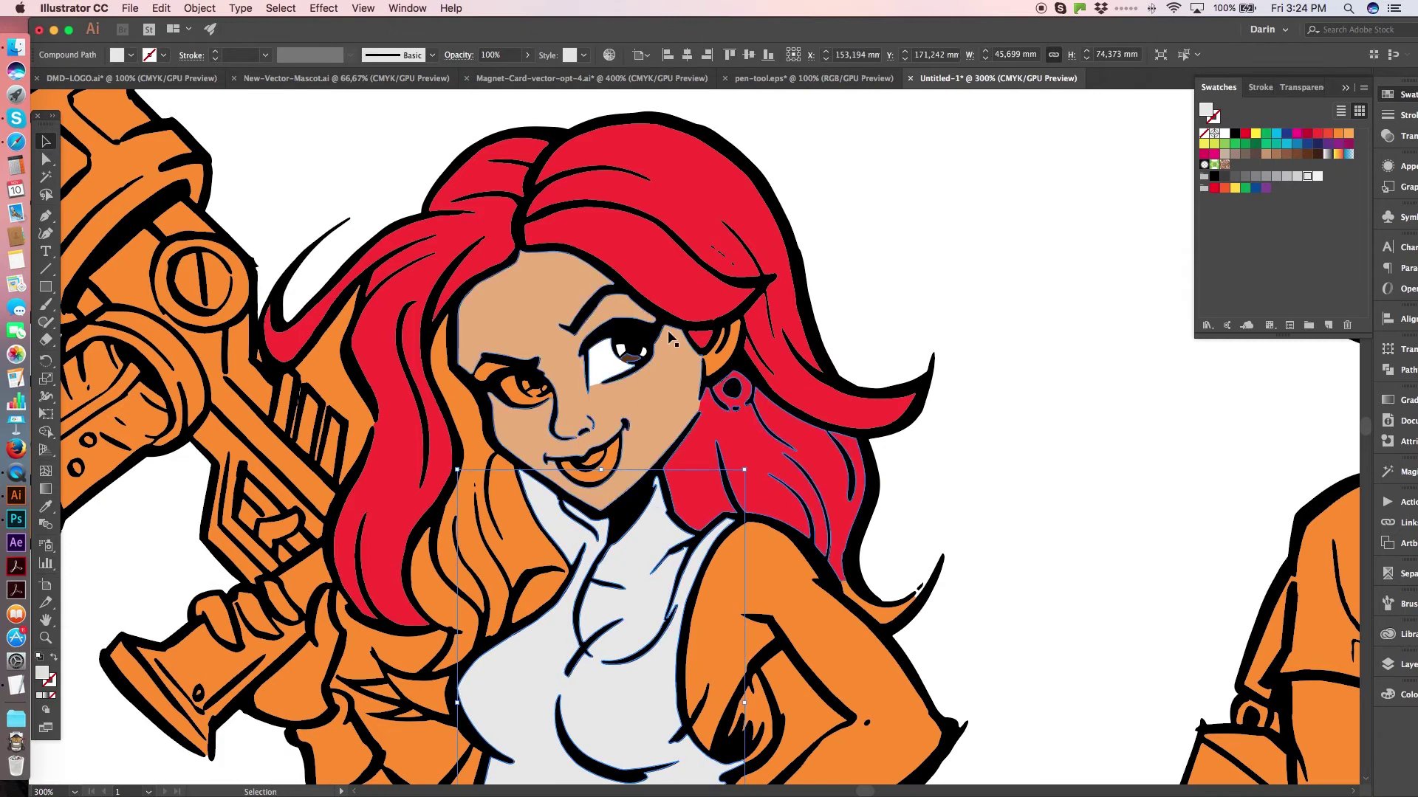
key("i")
left_click(669, 276)
key("shift+e")
mouse_move(619, 585)
left_mouse_down()
mouse_move(629, 616)
mouse_move(599, 613)
mouse_move(491, 707)
left_mouse_up()
mouse_move(600, 714)
left_mouse_down()
mouse_move(623, 589)
mouse_move(521, 543)
mouse_move(568, 604)
mouse_move(677, 649)
mouse_move(632, 660)
mouse_move(799, 537)
mouse_move(557, 529)
mouse_move(593, 448)
mouse_move(670, 453)
mouse_move(692, 386)
mouse_move(677, 330)
mouse_move(749, 310)
mouse_move(698, 269)
mouse_move(676, 312)
mouse_move(688, 282)
left_mouse_up()
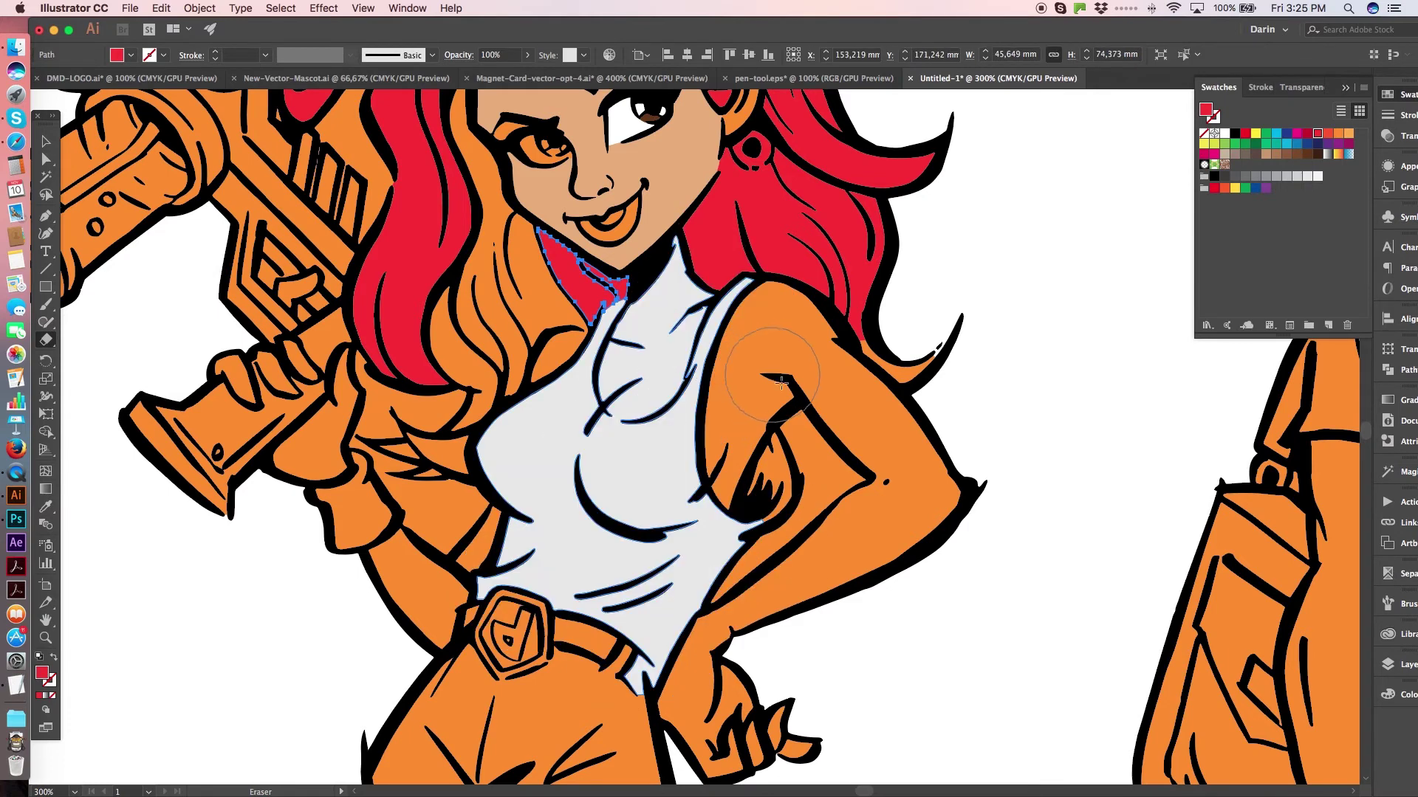
- Fill the woman's tank top shape with the skin tone sampled from her face
key("v")
left_click(1016, 383)
left_click(665, 329)
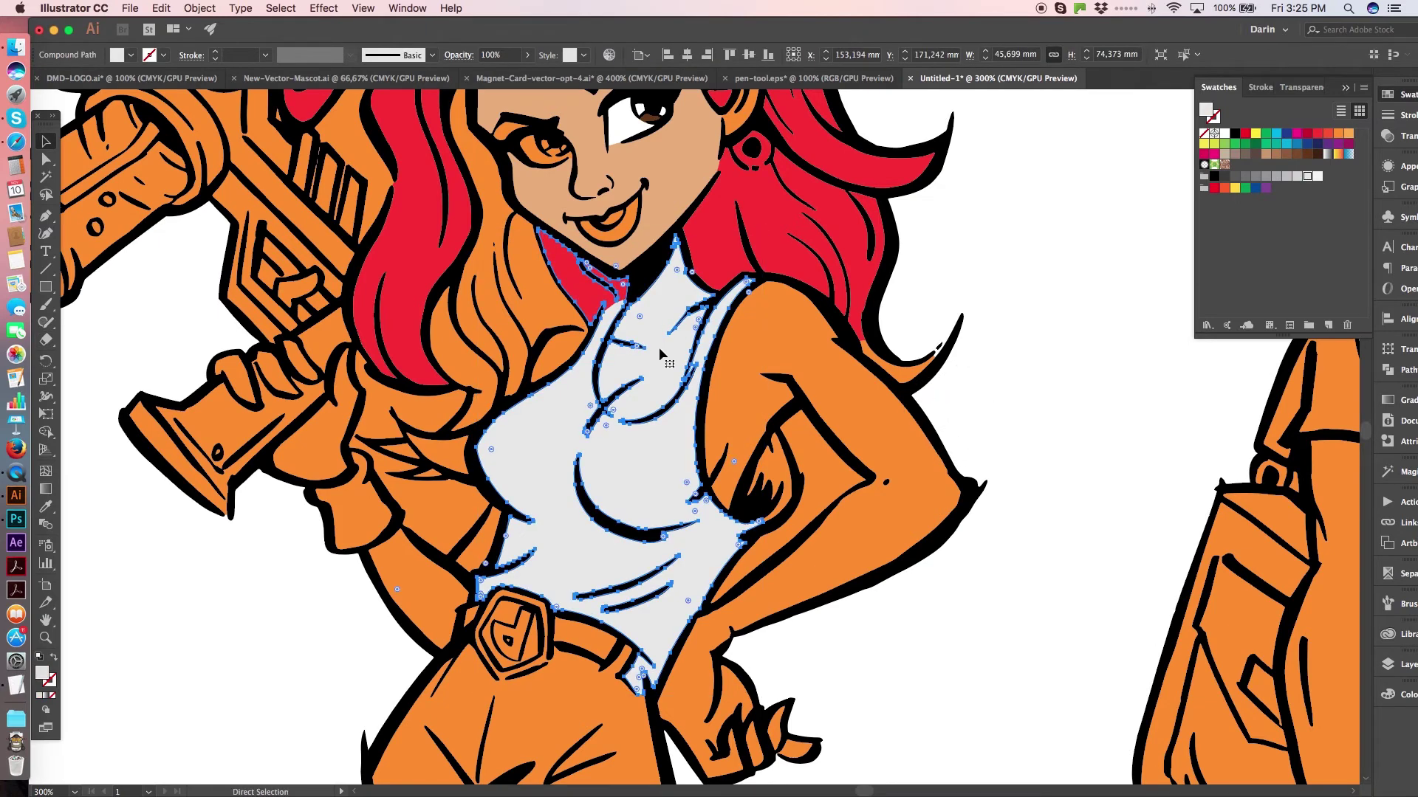
key("i")
left_click(669, 193)
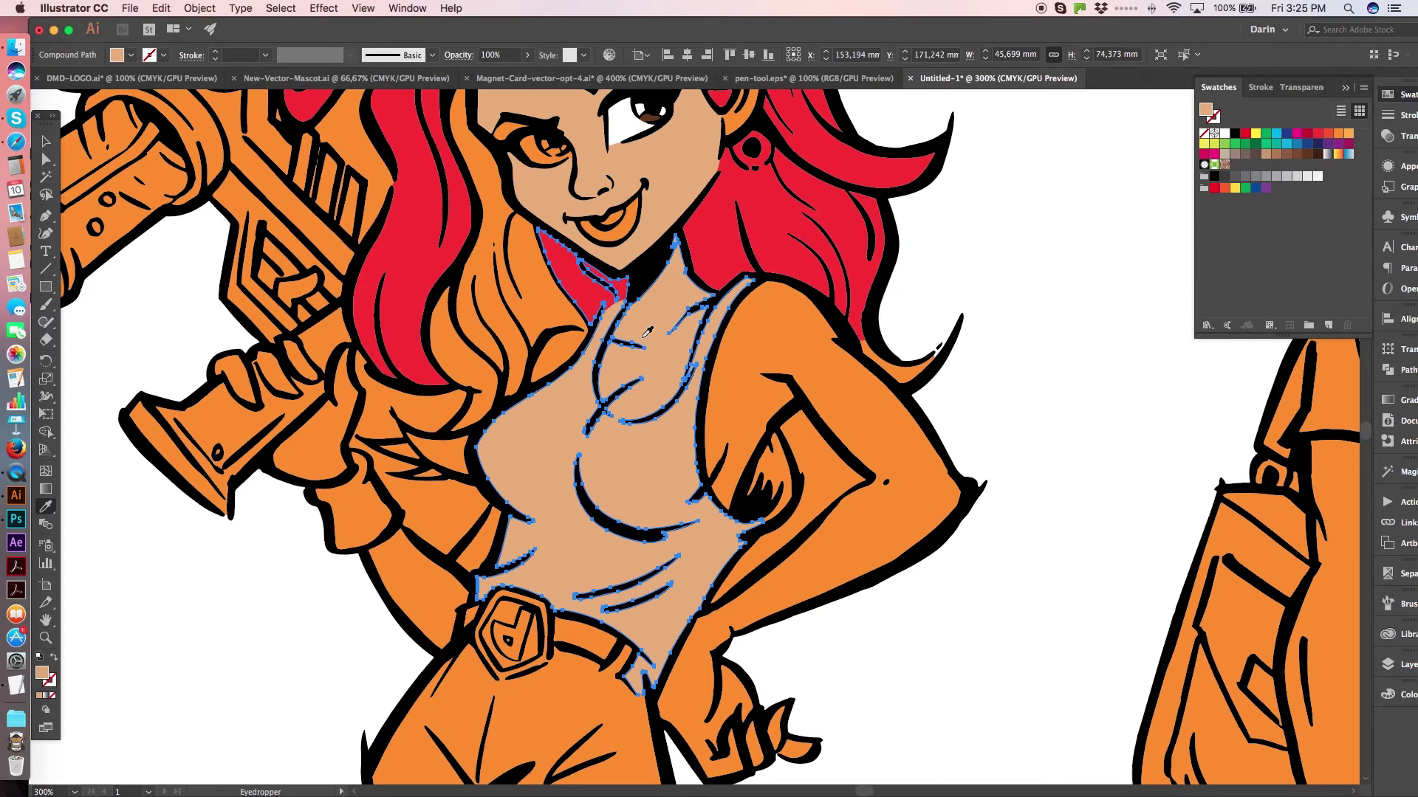
- Erase the skin-toned shape over the tank top's straps, bust and waist, leaving skin tone only on the neck and chest, and deselect it
key("shift+e")
mouse_move(600, 294)
left_mouse_down()
mouse_move(573, 407)
mouse_move(593, 438)
mouse_move(652, 450)
mouse_move(680, 440)
mouse_move(742, 283)
left_mouse_up()
mouse_move(714, 428)
left_mouse_down()
mouse_move(628, 517)
mouse_move(535, 447)
mouse_move(533, 395)
left_mouse_up()
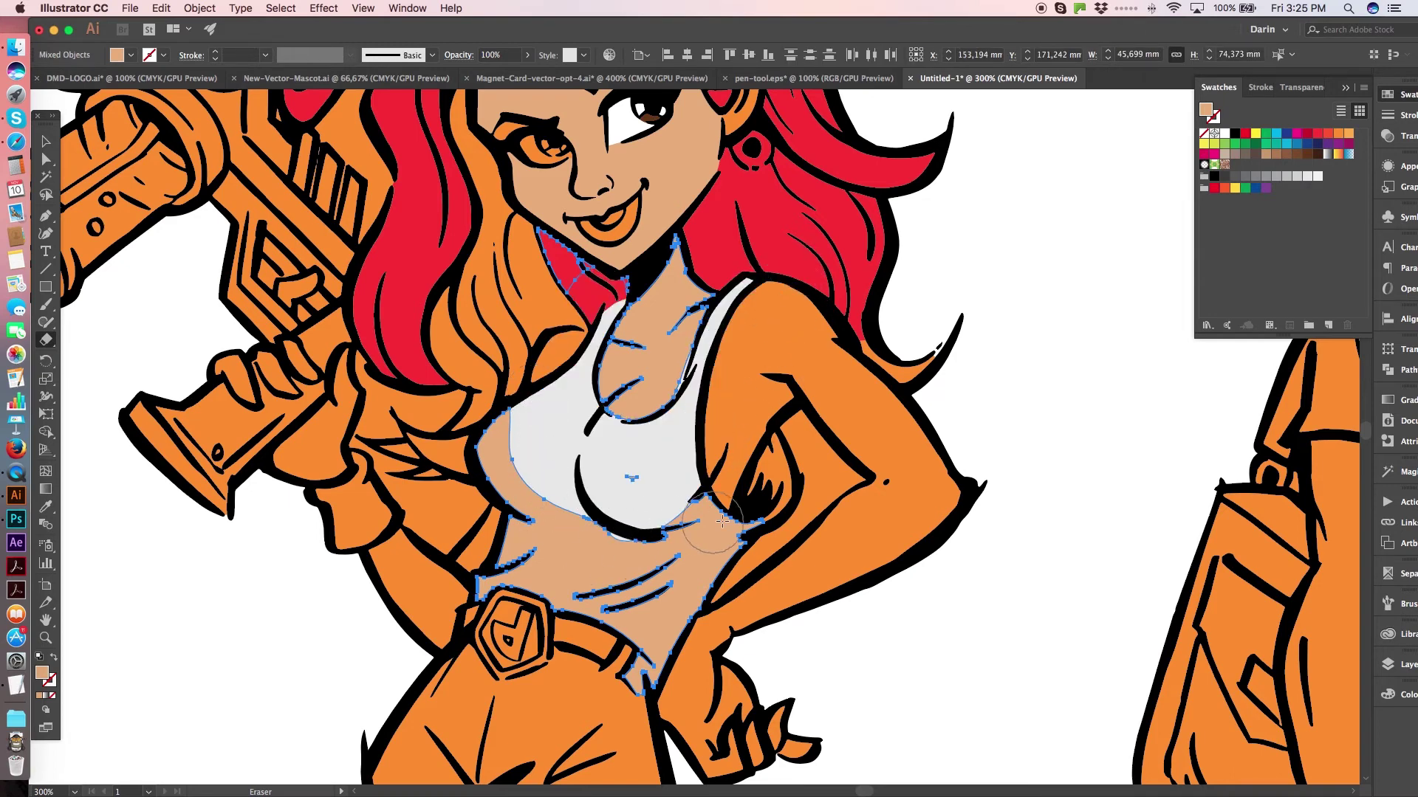
mouse_move(739, 494)
left_mouse_down()
mouse_move(562, 583)
mouse_move(491, 443)
mouse_move(585, 554)
mouse_move(510, 473)
left_mouse_up()
key("v")
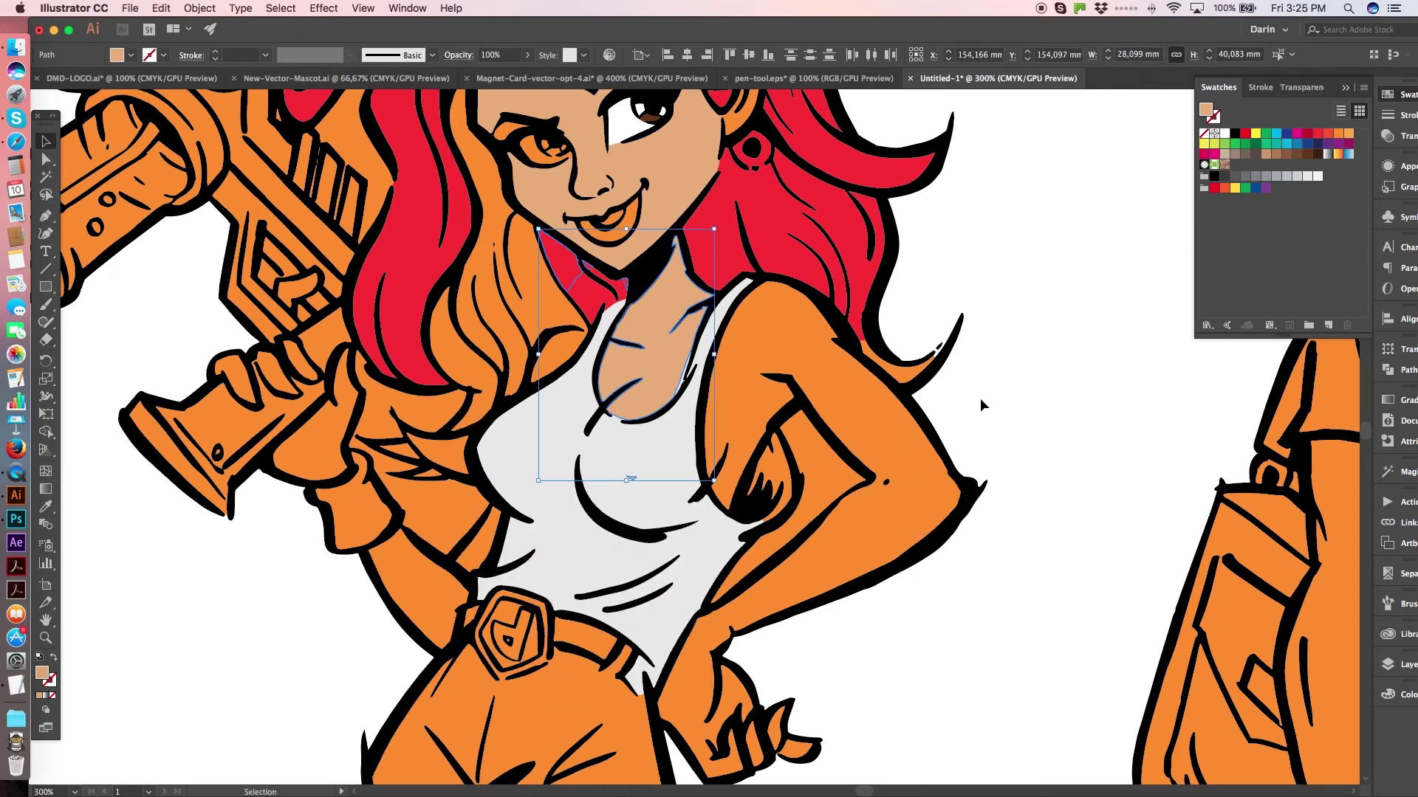
left_click(980, 401)
- Move the chest shape's anchor point beside the curved neckline under the black line to close the gap, and deselect the shape
key("super+space")
left_click(682, 402, "super")
left_click(682, 403, "super")
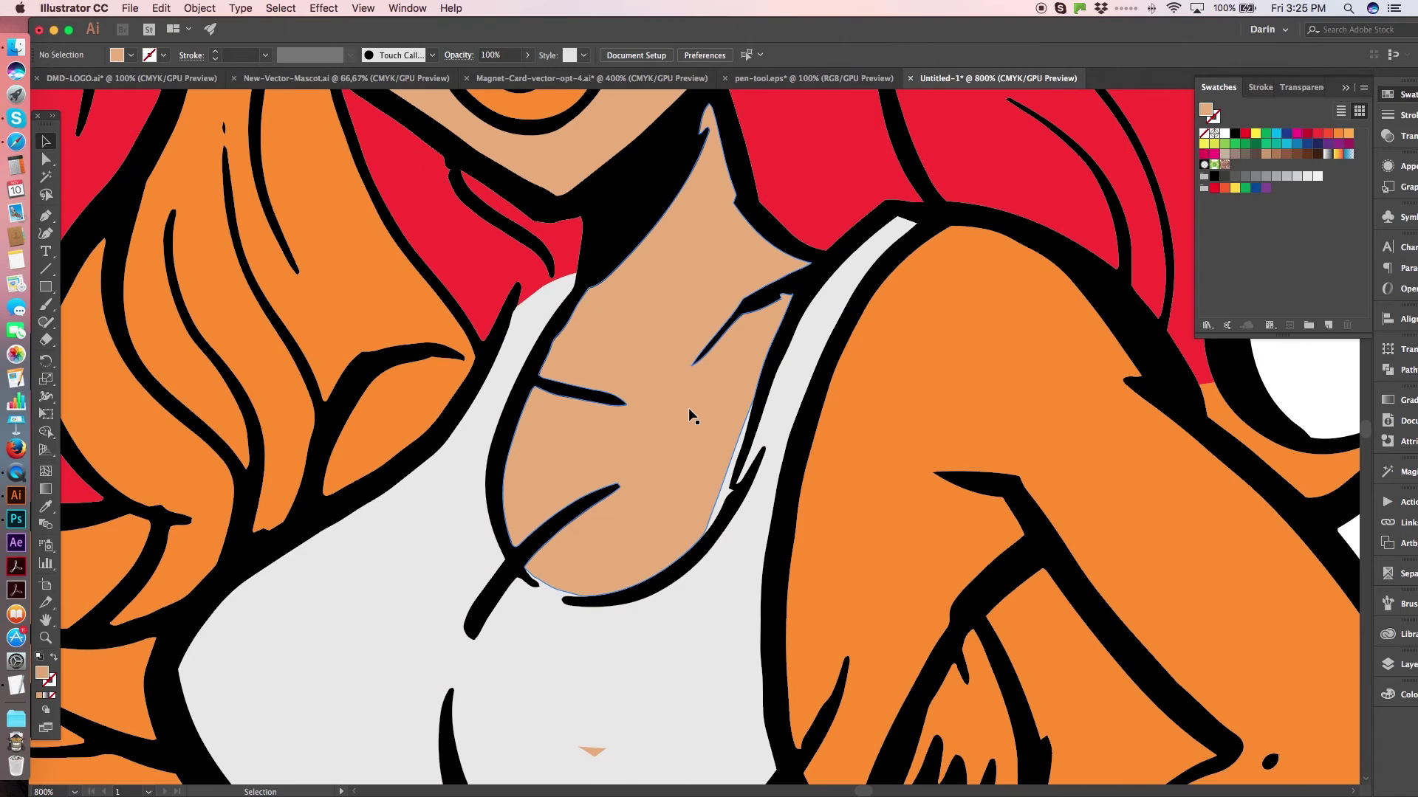
key("a")
left_click_drag(722, 500, 709, 541)
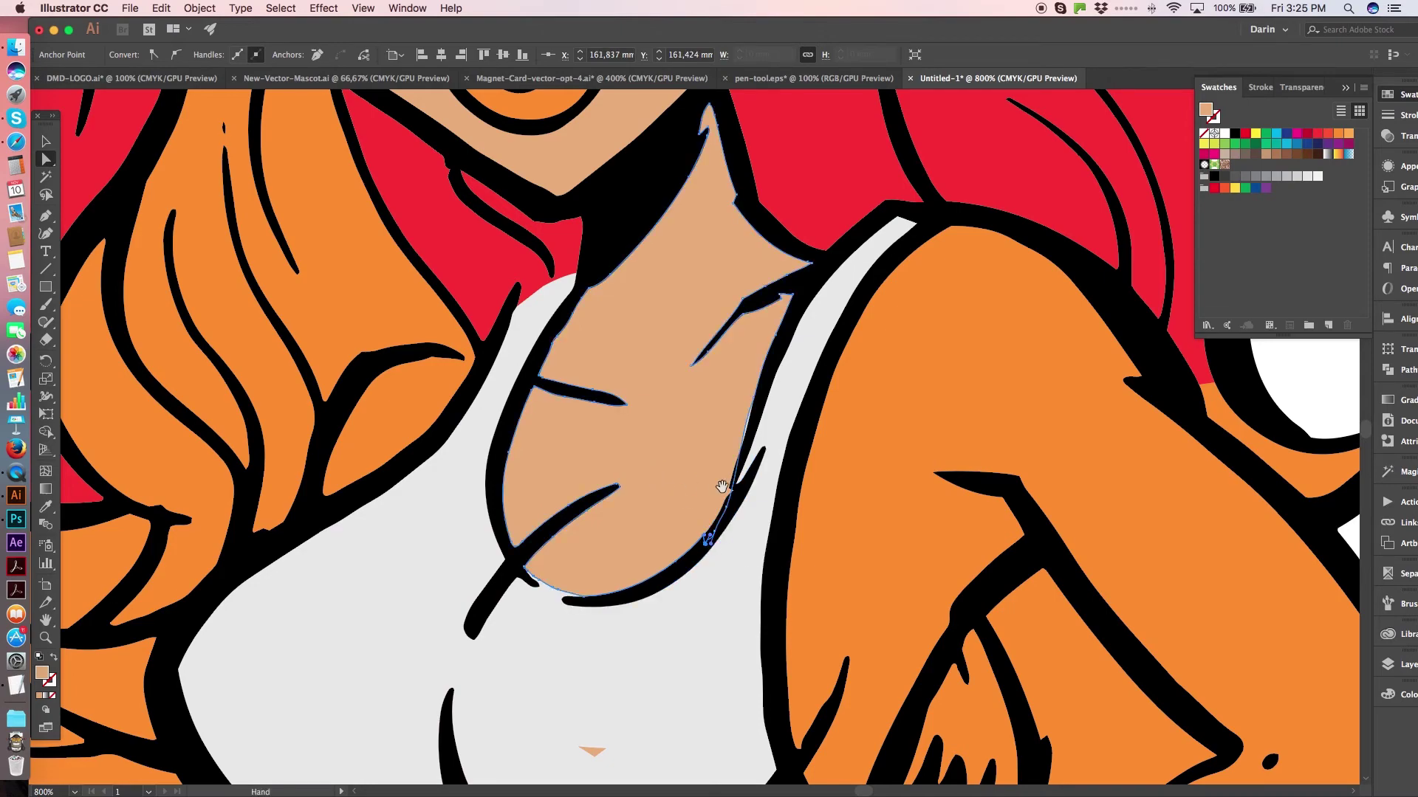
left_click(702, 466, "alt+super")
left_click(702, 466, "alt+super")
left_click(701, 464, "alt+super")
left_click(700, 457, "alt+super")
left_click(703, 457, "alt+super")
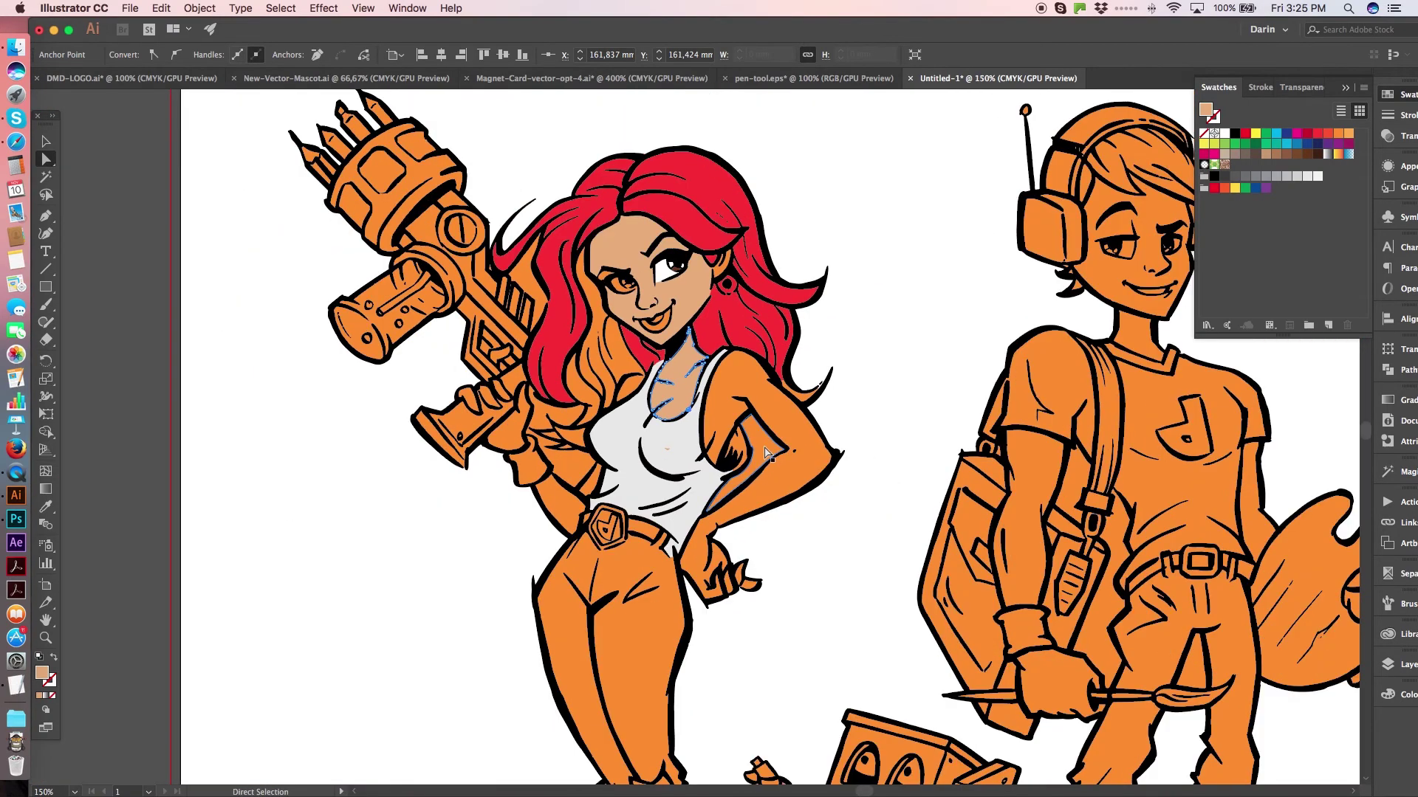
key("super+shift+a")
key("v")
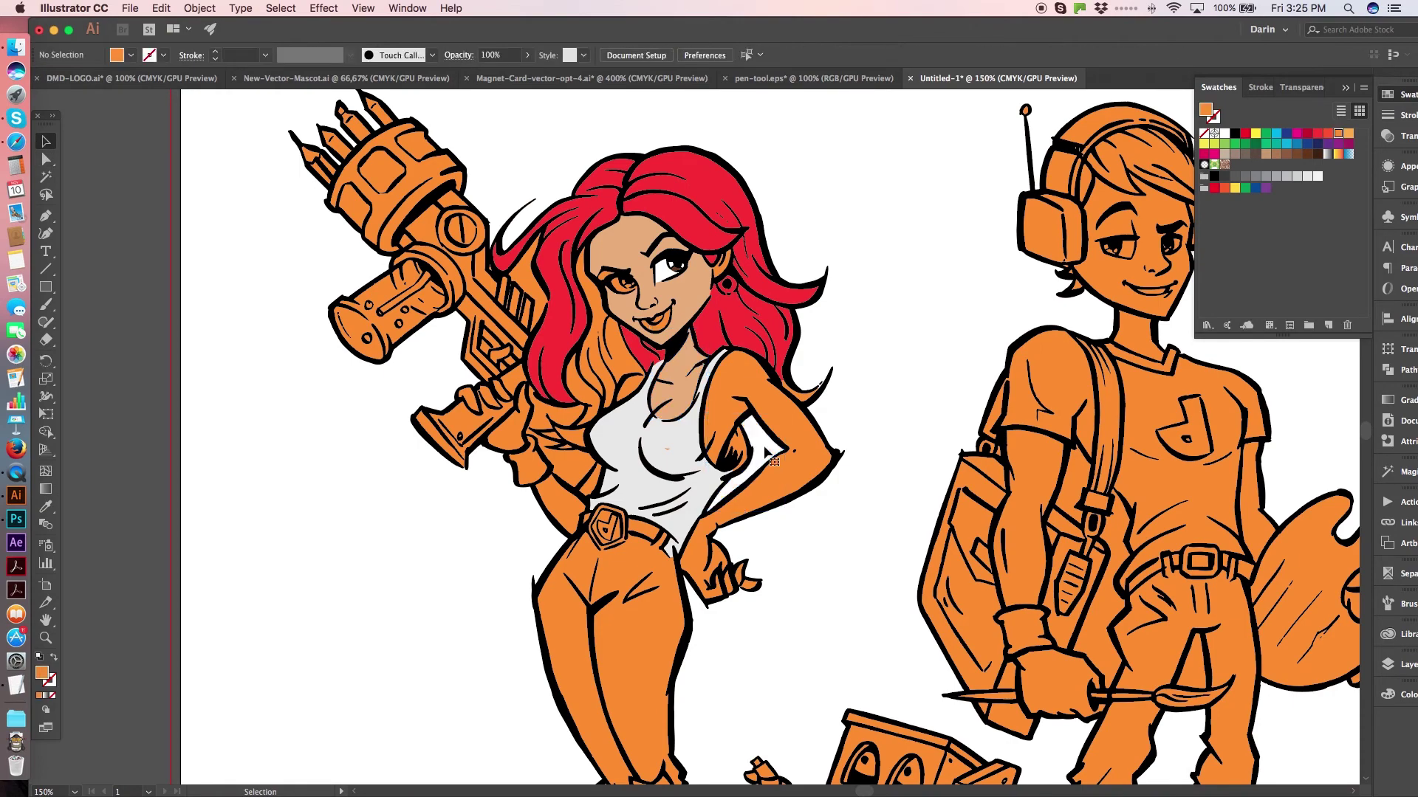
- Draw a Pen shape over the woman's narrower eye and fill it with the white sampled from the other eye
left_click(679, 315, "super")
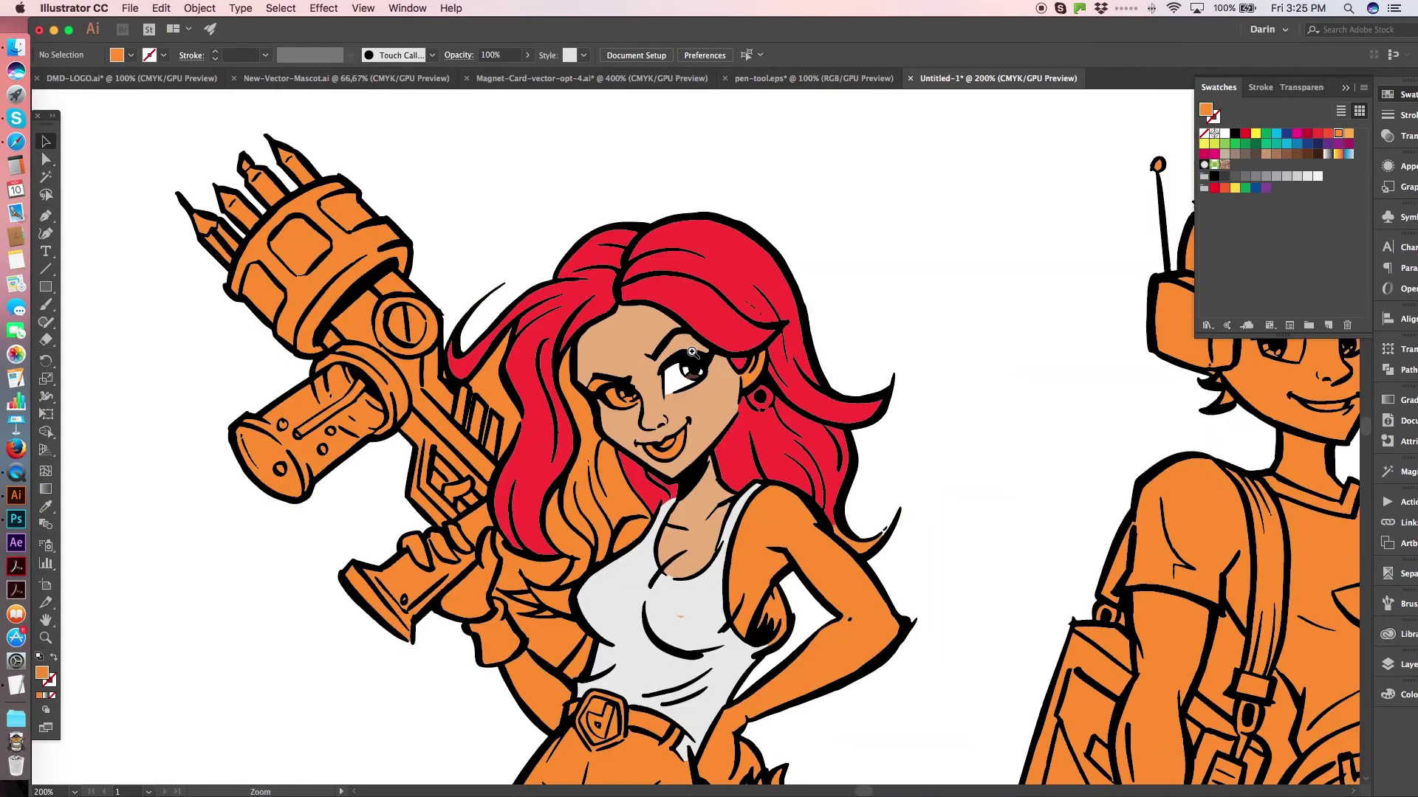
left_click(691, 352, "super")
left_click(689, 382, "super")
left_click(688, 382, "super")
left_click(688, 382, "super")
left_click(689, 428, "super")
key("p")
left_click(707, 451)
left_click(606, 401)
left_click(511, 421)
left_click(504, 458)
left_click(548, 532)
left_click_drag(620, 544, 640, 542)
left_click(710, 511)
left_click(726, 481)
left_click(709, 452)
key("i")
left_click(941, 413)
- Draw a small iris shape with the Pen in the narrower eye and fill it with the brown sampled from the other iris
key("p")
left_click(610, 485)
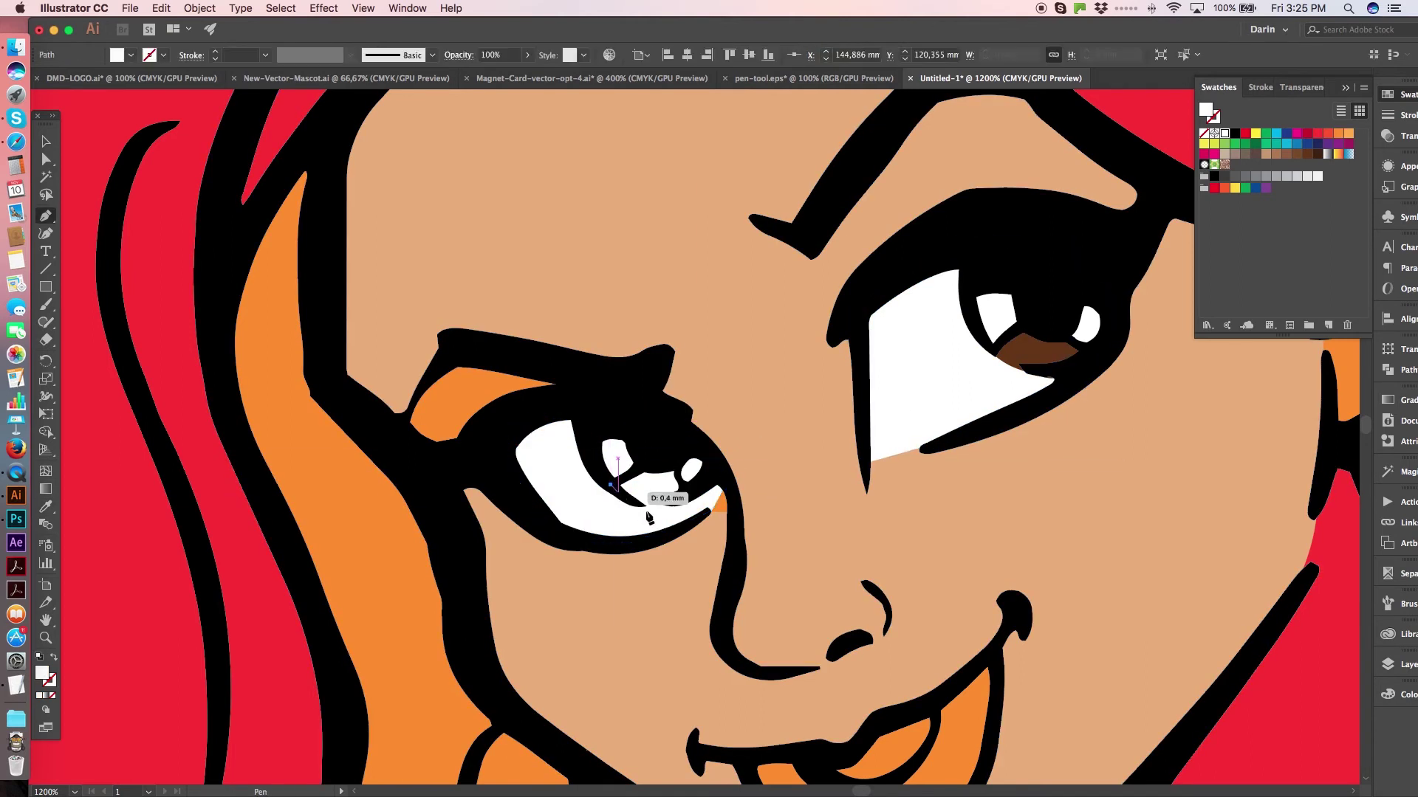
left_click_drag(640, 504, 651, 505)
left_click(677, 495)
left_click(685, 489)
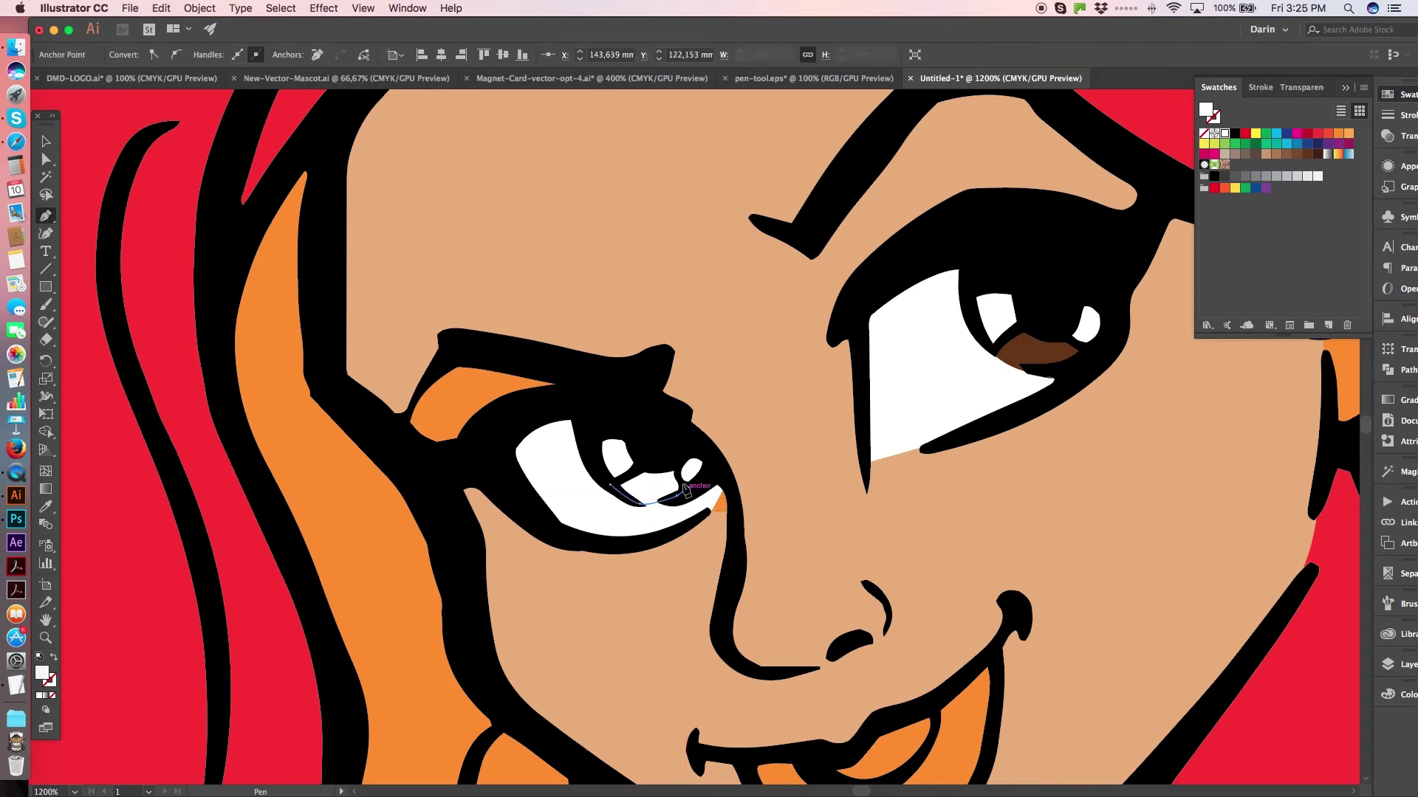
left_click(672, 464)
left_click(636, 469)
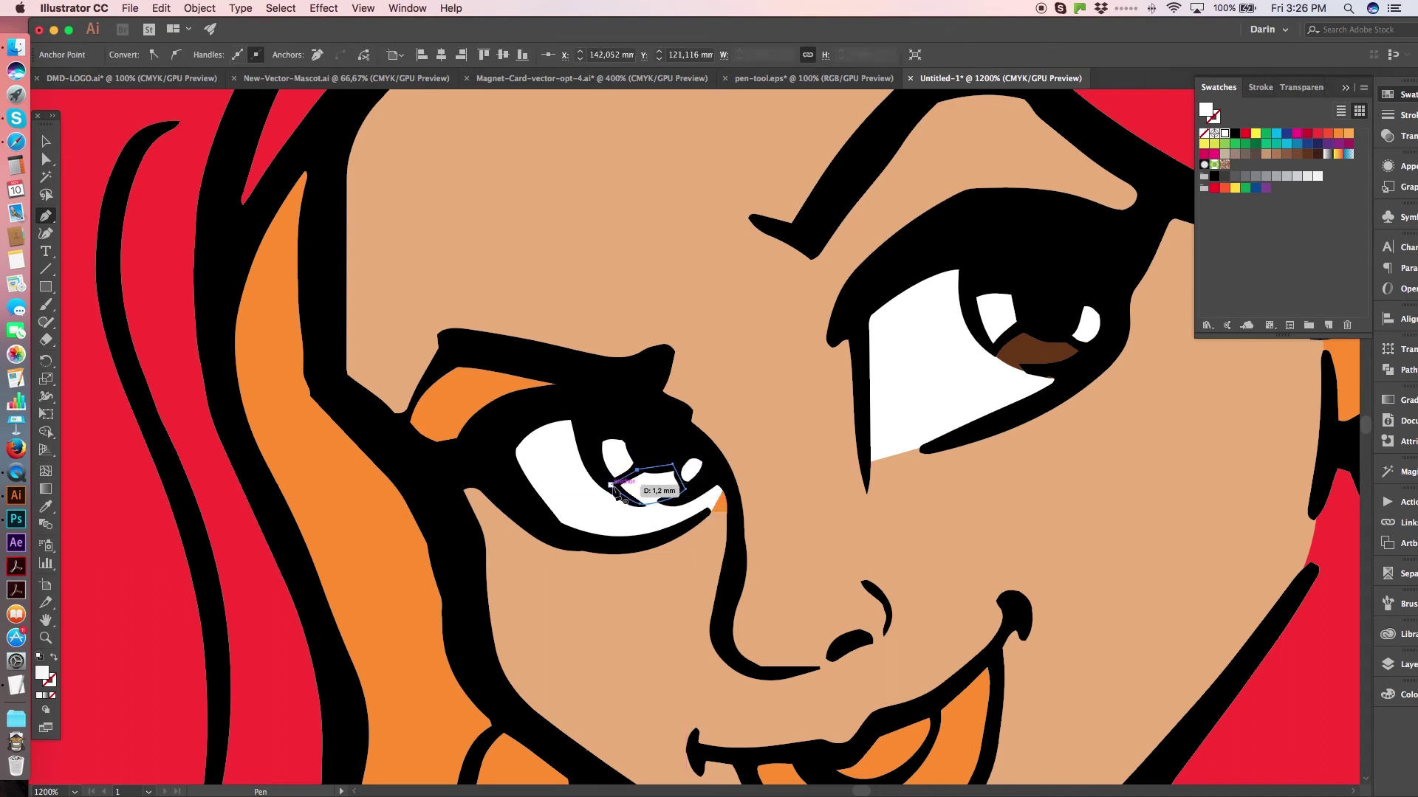
key("i")
left_click(1038, 353)
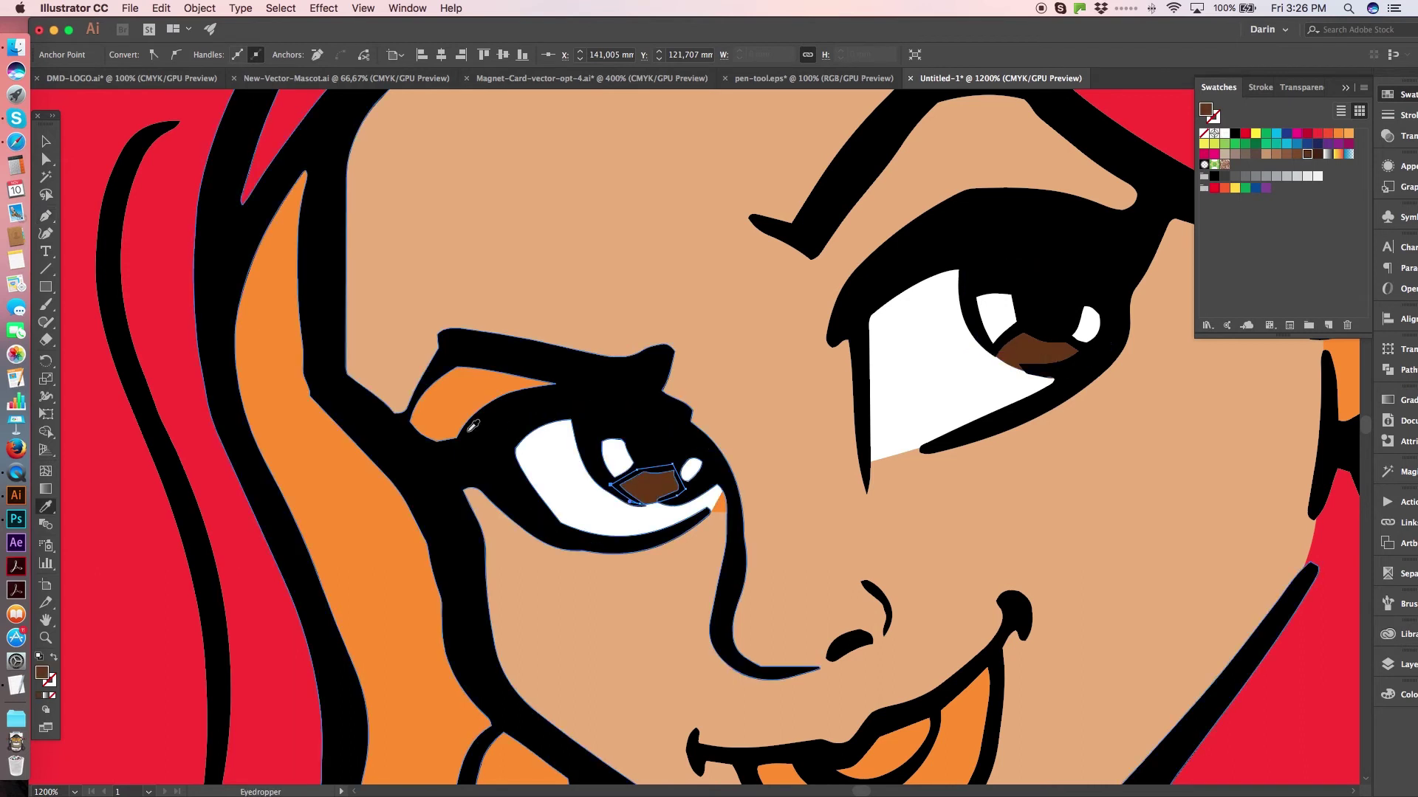
- Fill the orange eyelid shape above the narrower eye with the skin tone sampled from the face
key("a")
left_click(457, 393)
key("v")
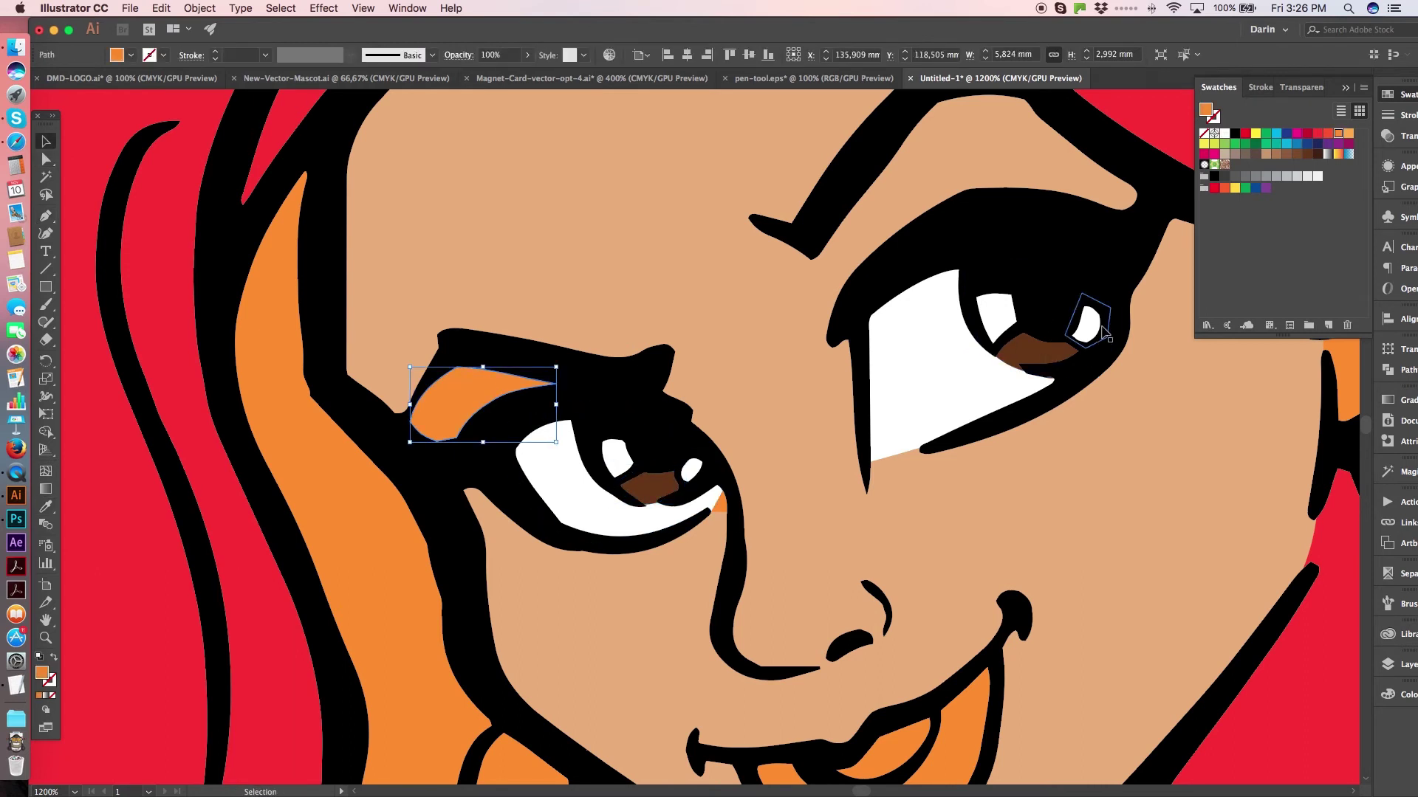
key("i")
left_click(1047, 532)
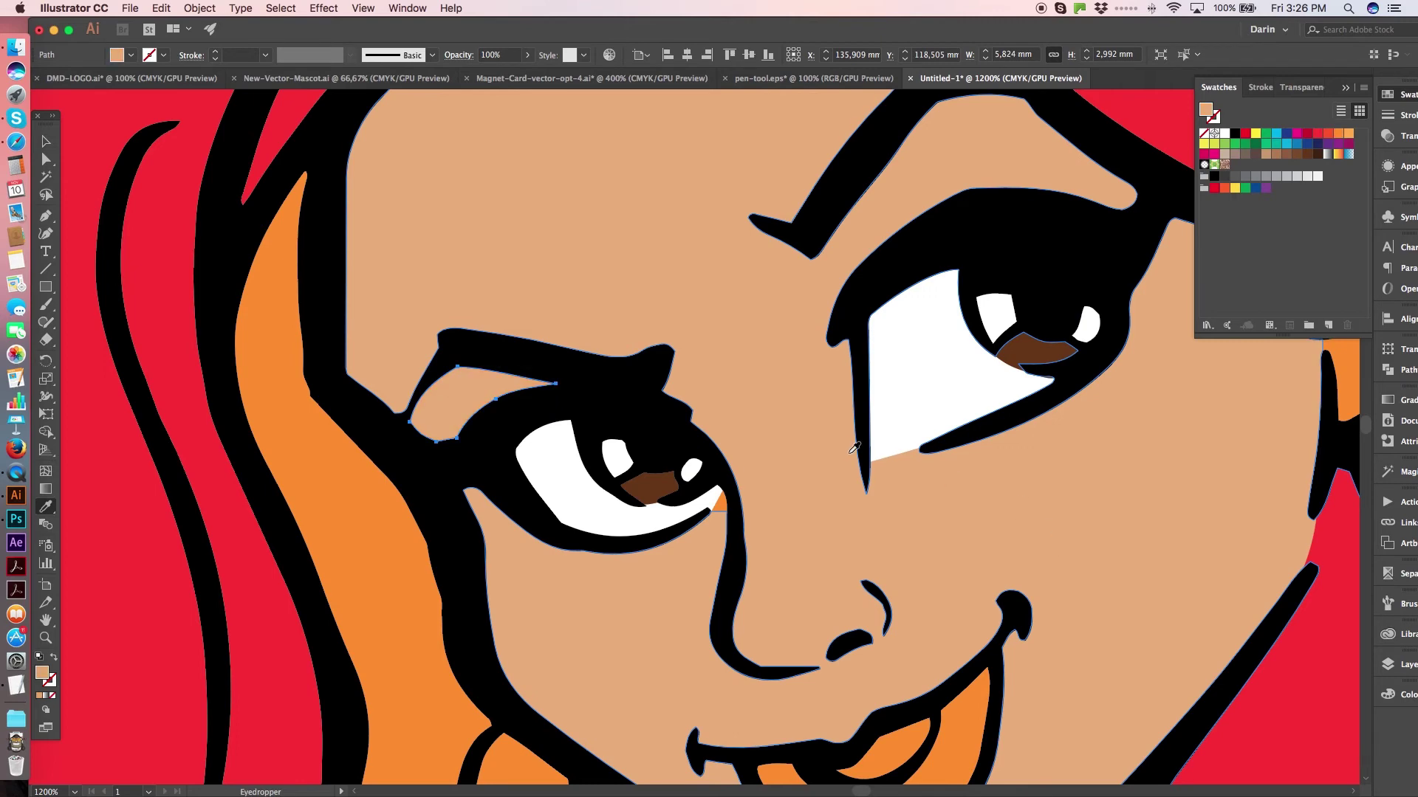
- Draw a small skin-toned Pen shape over the orange patch at the inner corner of the narrower eye and deselect it
key("p")
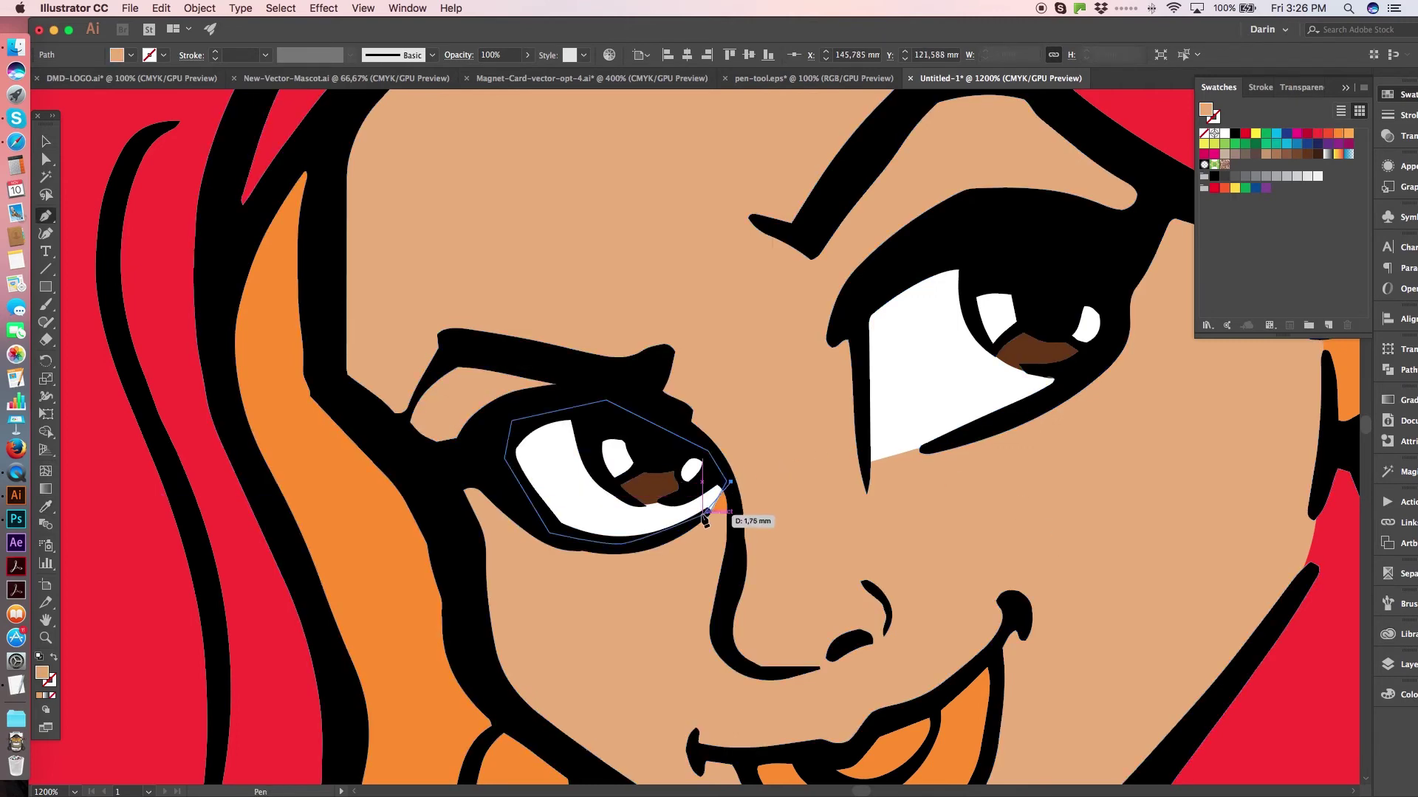
left_click(702, 515)
left_click(733, 519)
left_click(732, 484)
key("v")
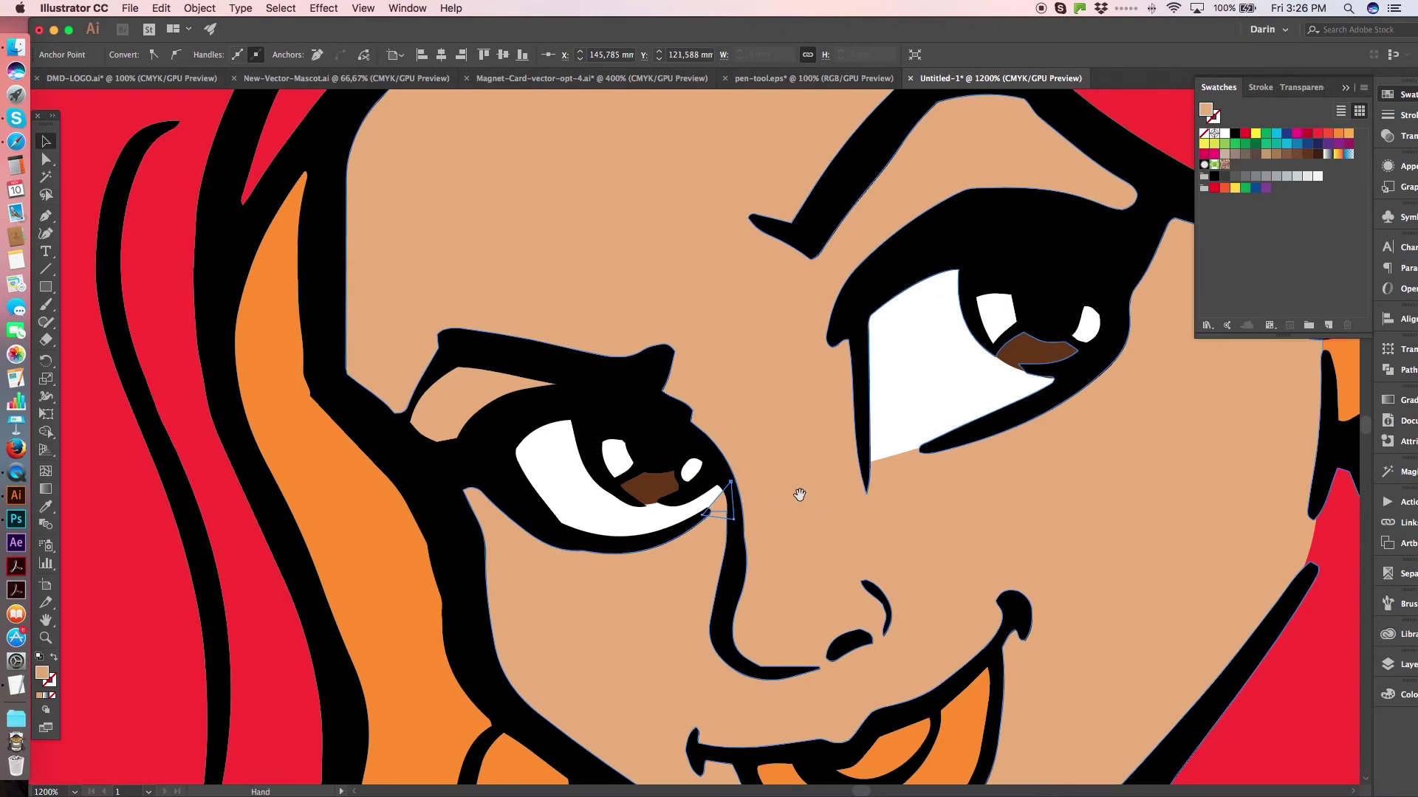
left_click(803, 474, "alt+super")
left_click(787, 449, "alt+super")
left_click(774, 433, "alt+super")
left_click(771, 432, "alt+super")
left_click(771, 432, "alt+super")
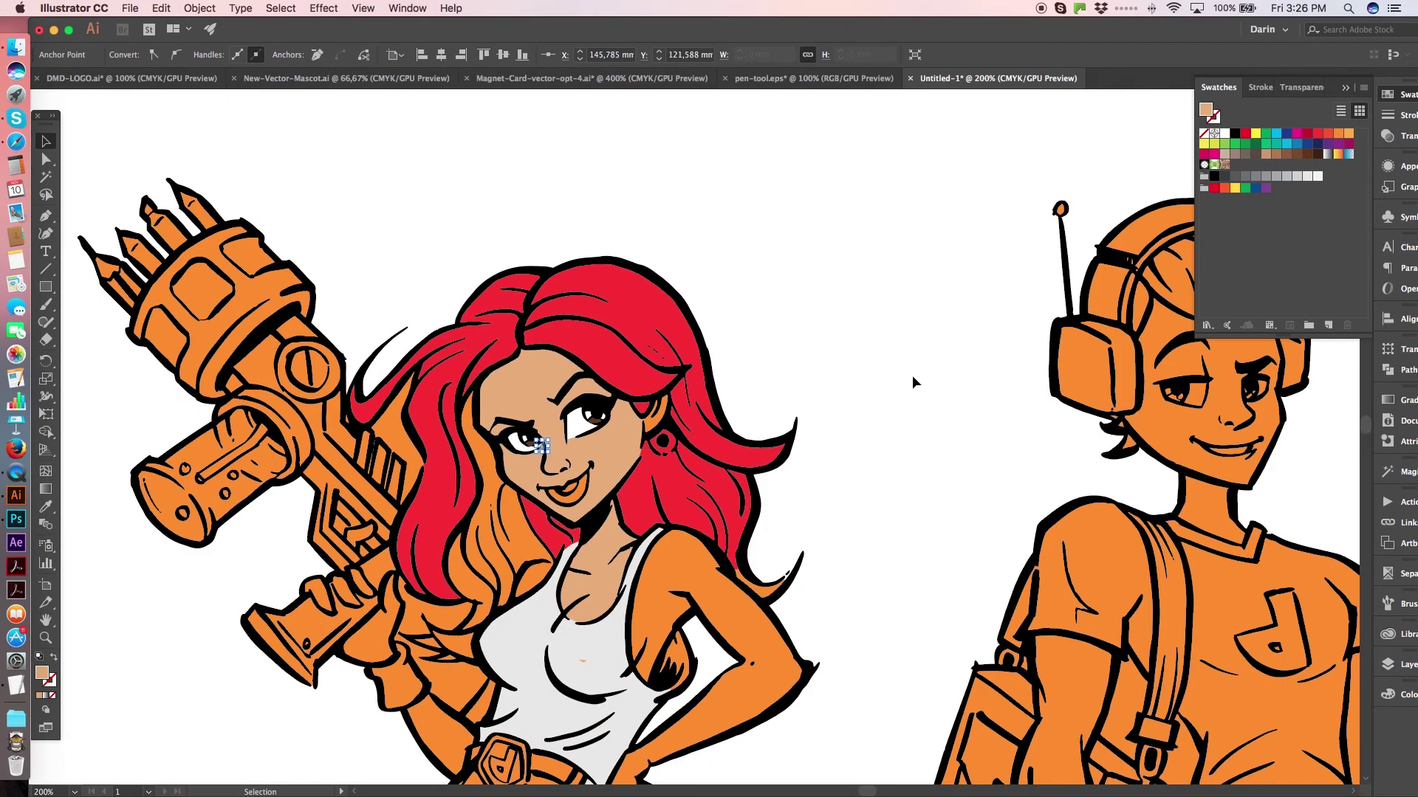
left_click(911, 375, "super")
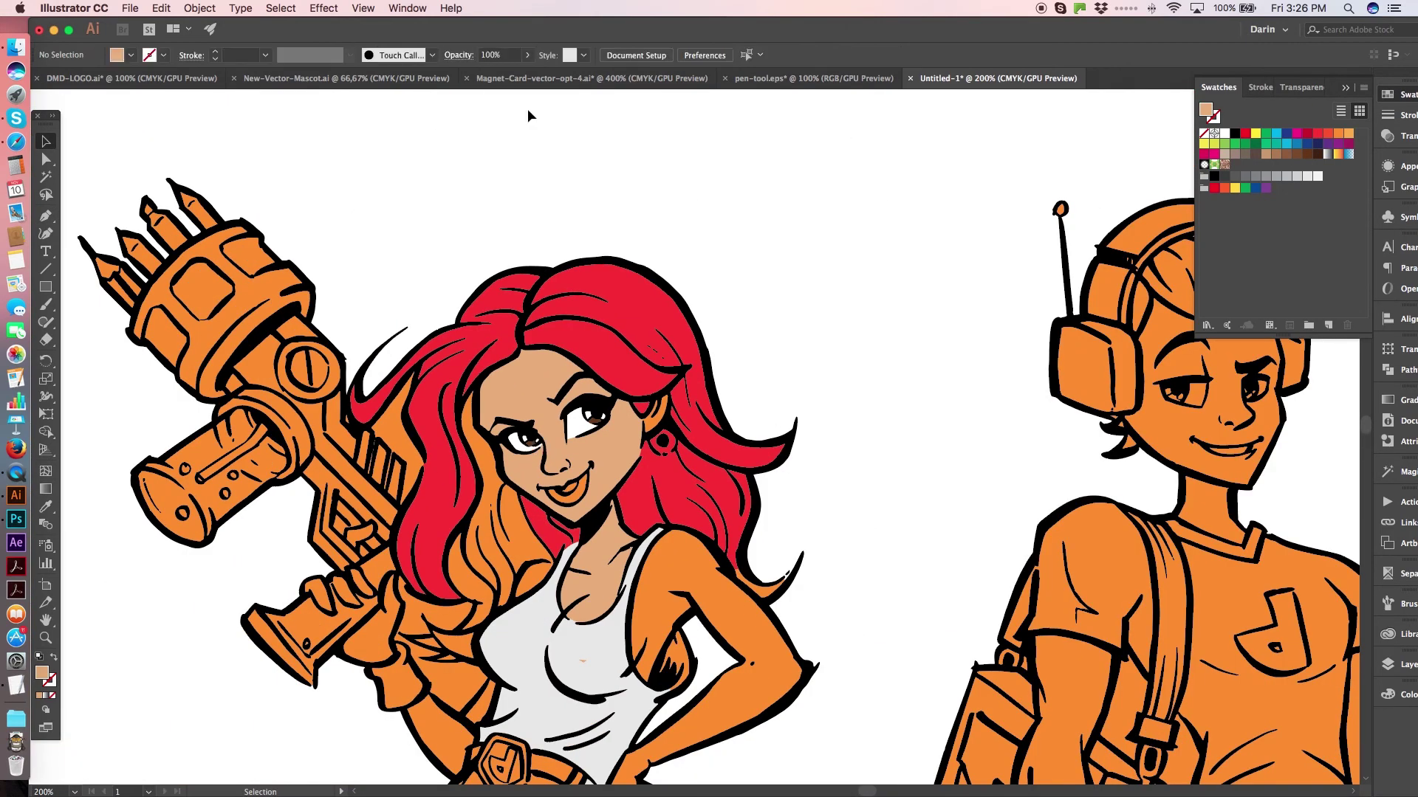
- Switch to the New-Vector-Mascot.ai document, deselect its artwork and examine the finished vector coloring and shading of the characters up close
left_click(604, 79)
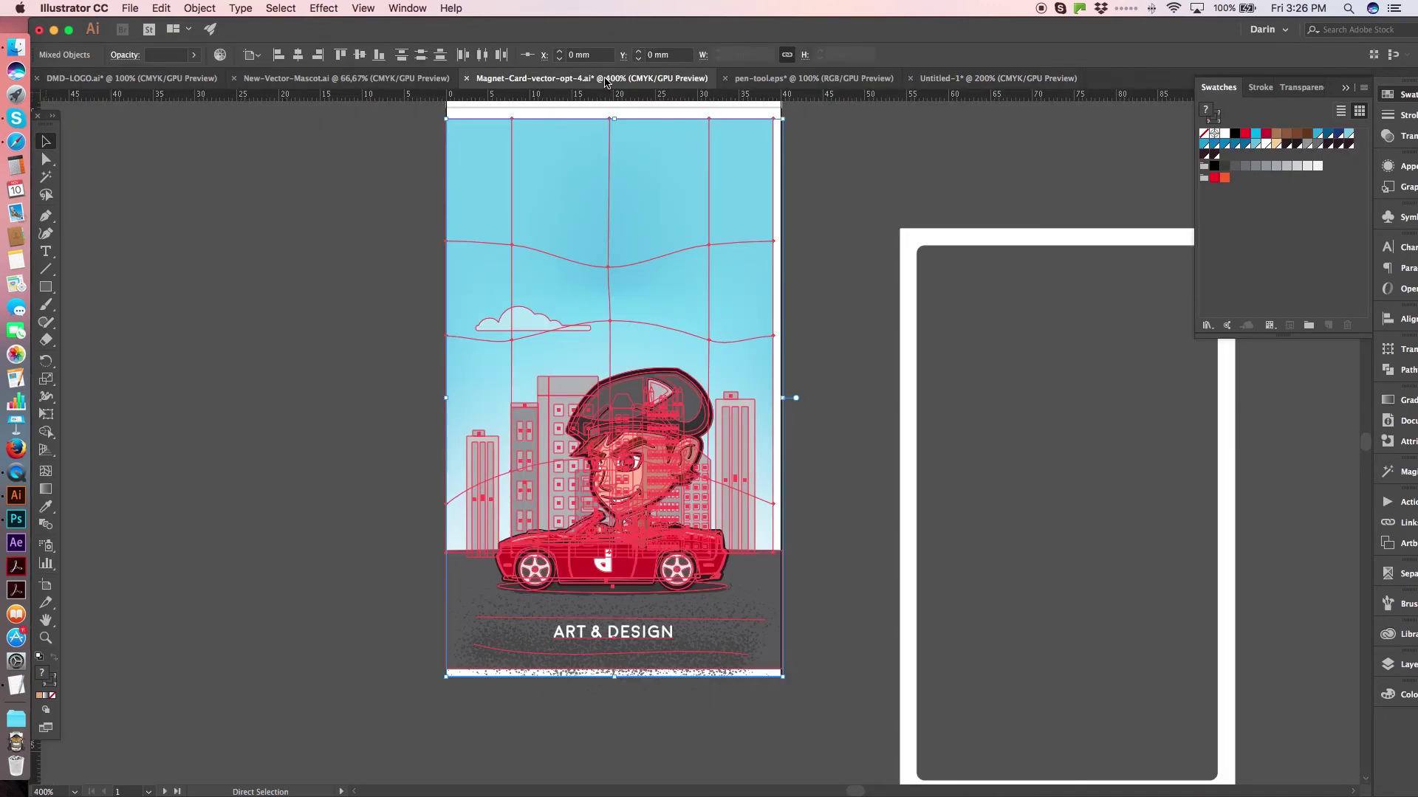
left_click(352, 80)
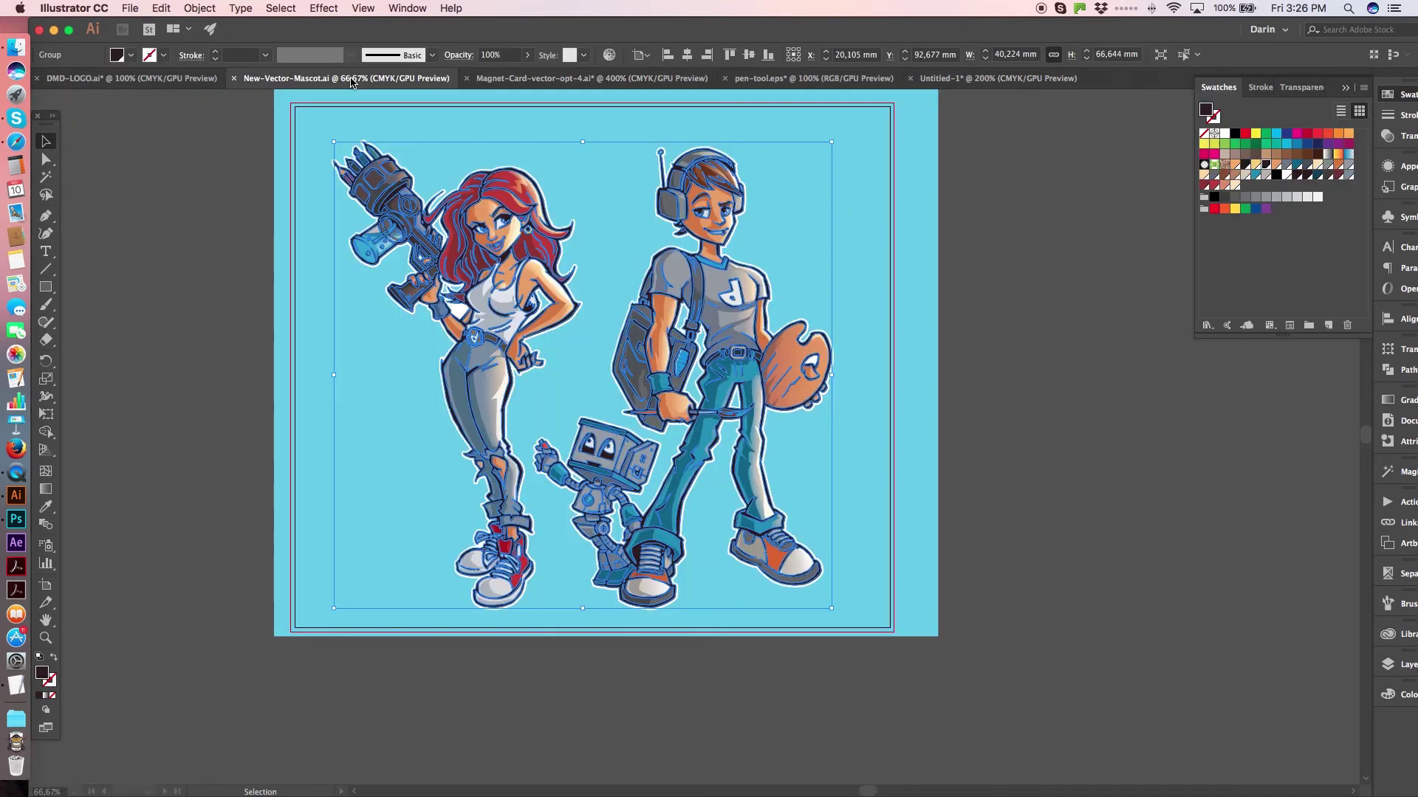
left_click(1078, 307)
key("space")
left_click(624, 441)
left_click(613, 417)
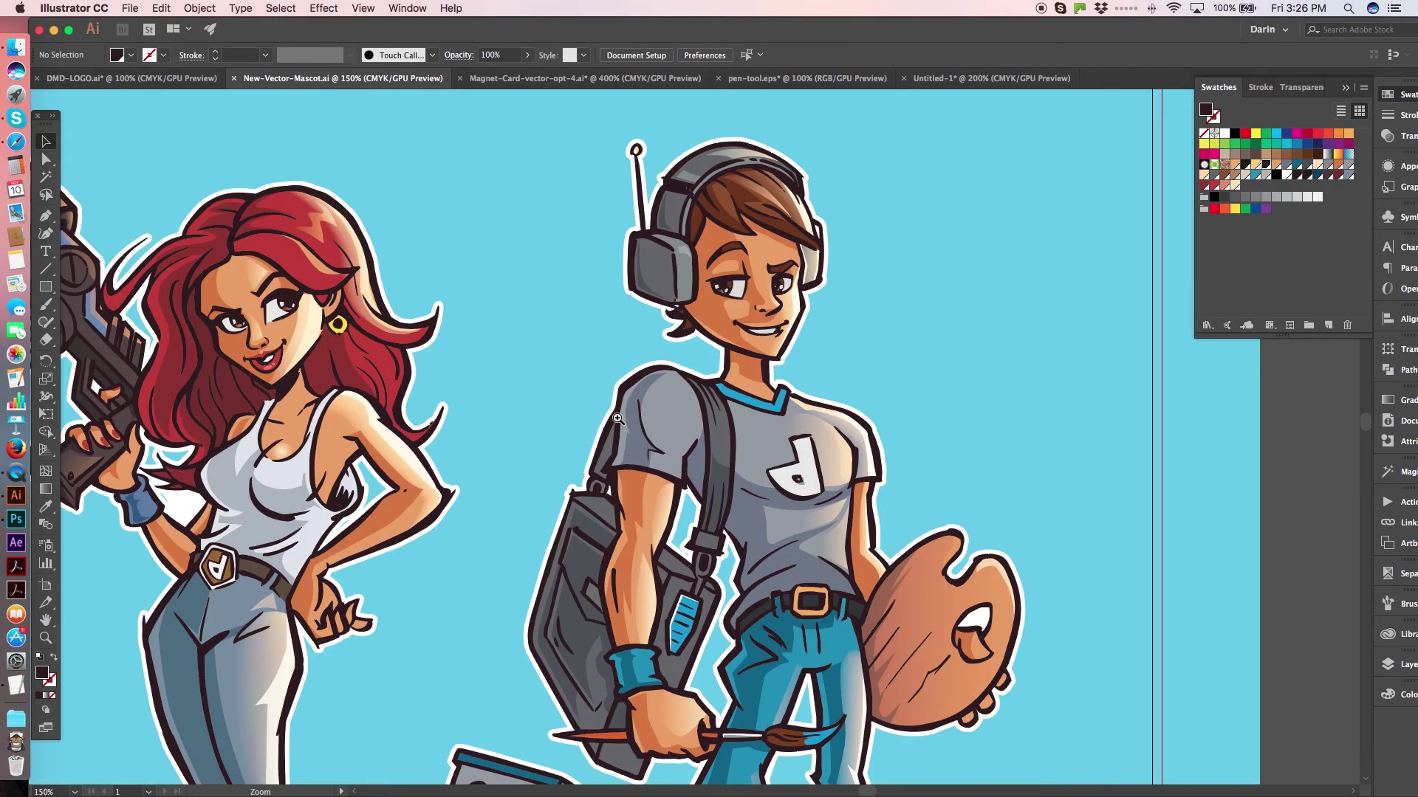
left_click(626, 420)
left_click(684, 375)
key("space")
left_click_drag(856, 395, 752, 562)
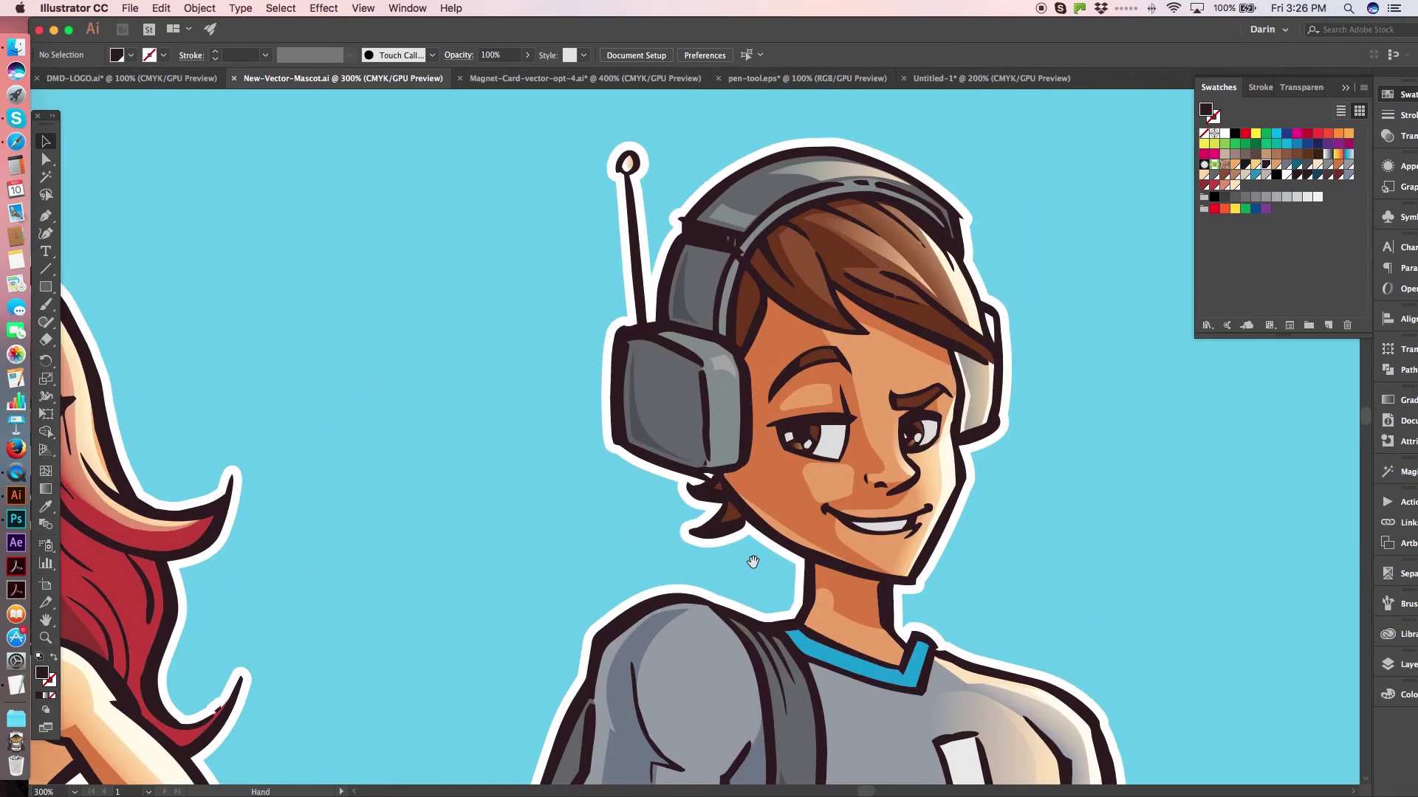
left_click_drag(540, 468, 847, 455)
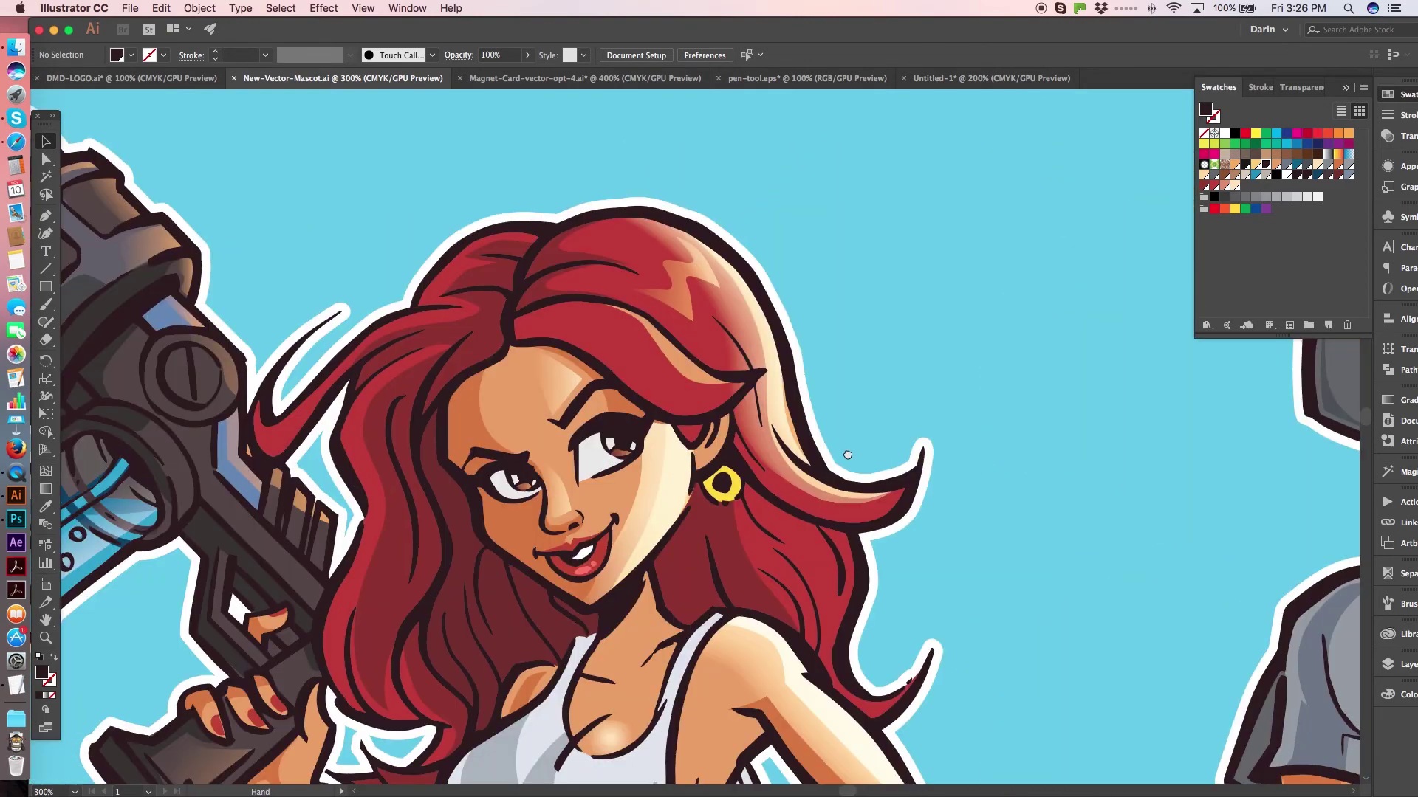
scroll(663, 583, "down", 5)
scroll(722, 388, "down", 7)
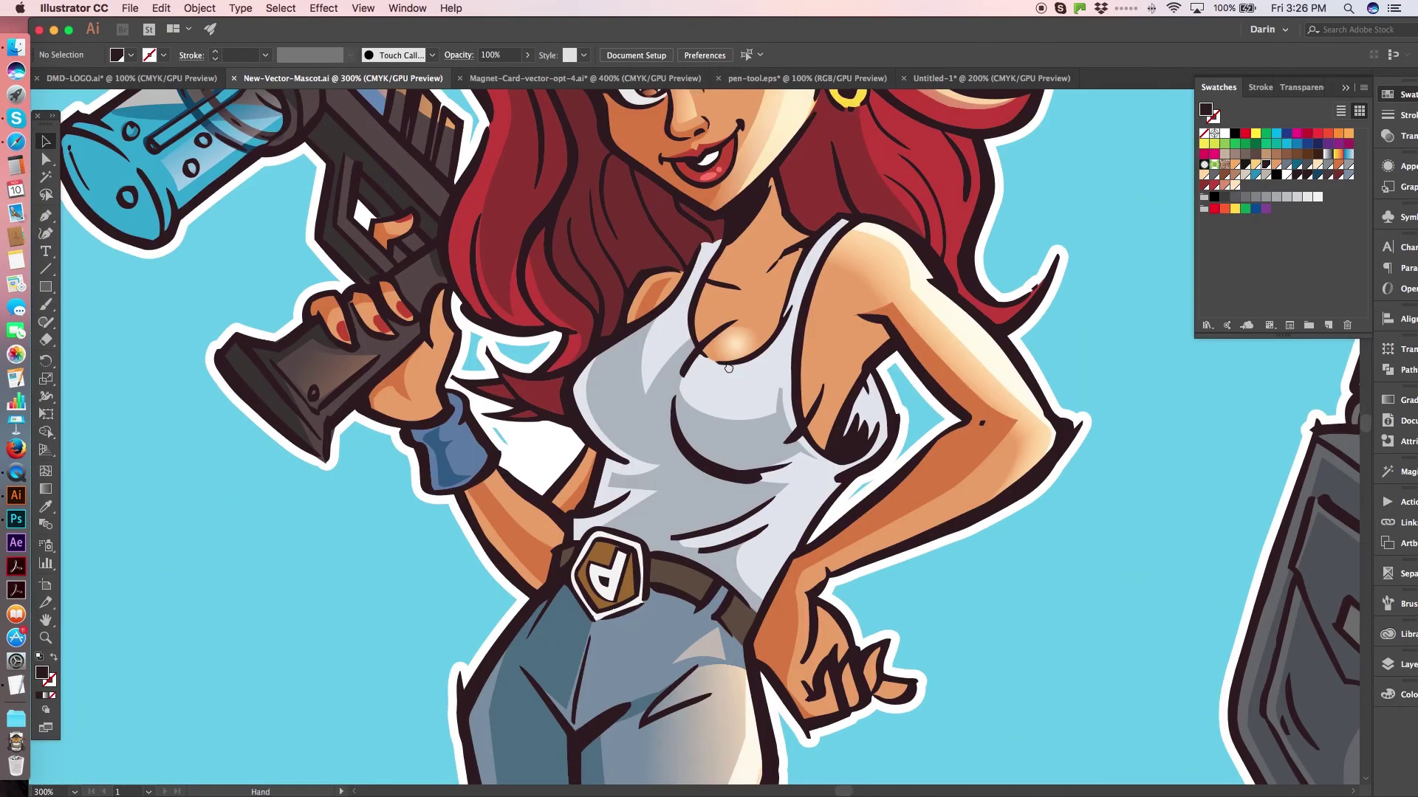
scroll(803, 483, "down", 15)
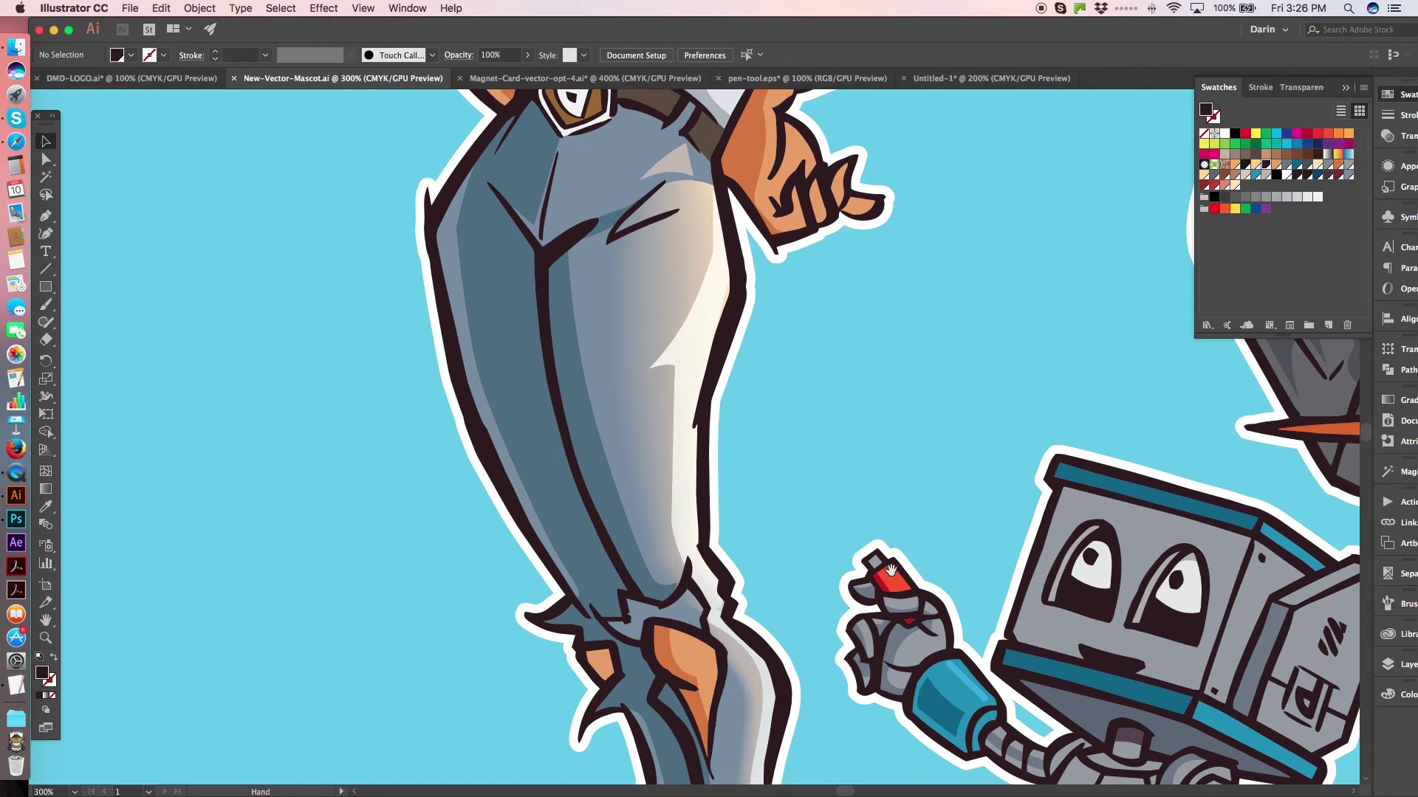
scroll(846, 386, "down", 5)
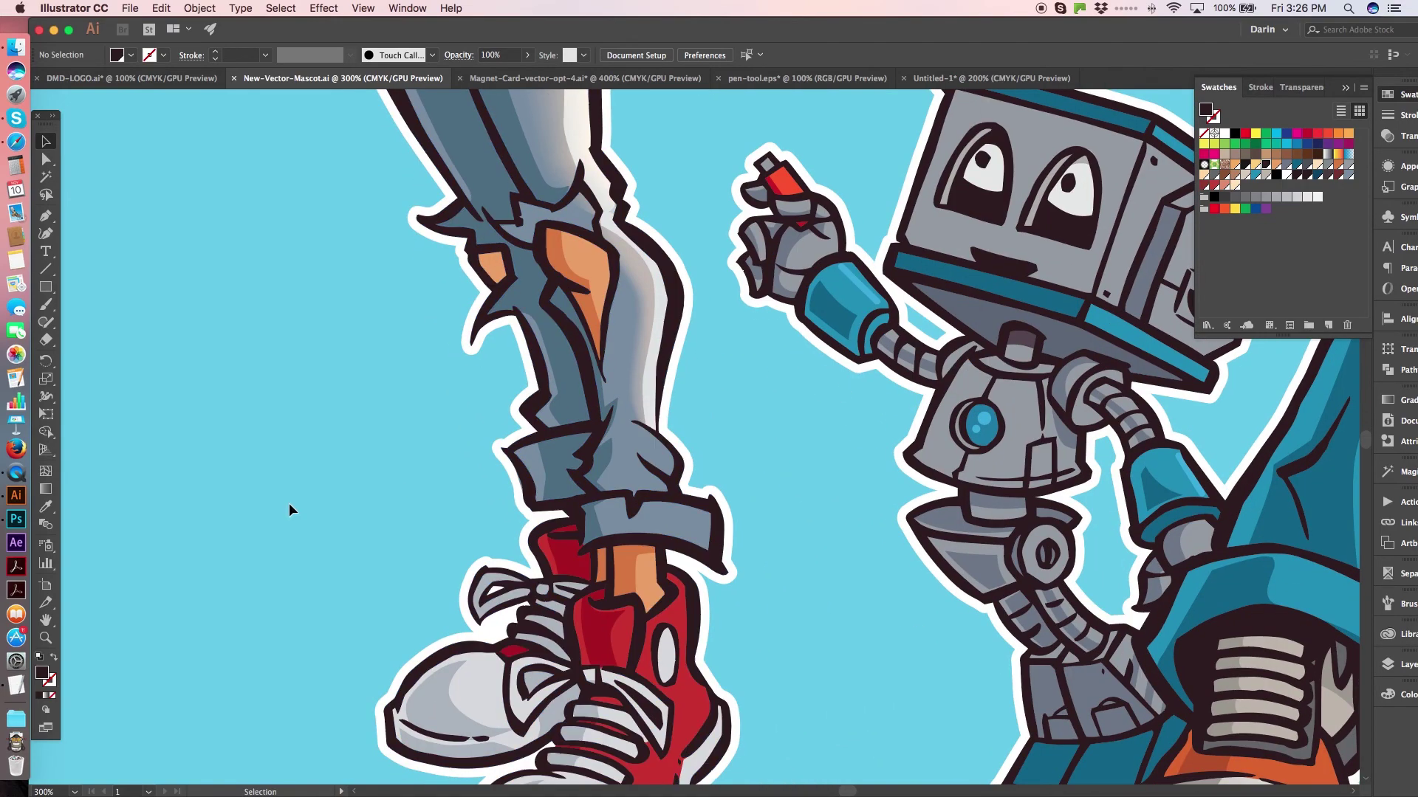
- Switch to Photoshop, deselect in D-Mascot-Characters-Edgy-Line-CMYK.psd and examine the characters' painted texture and edgy line work at several zoom levels
left_click(16, 519)
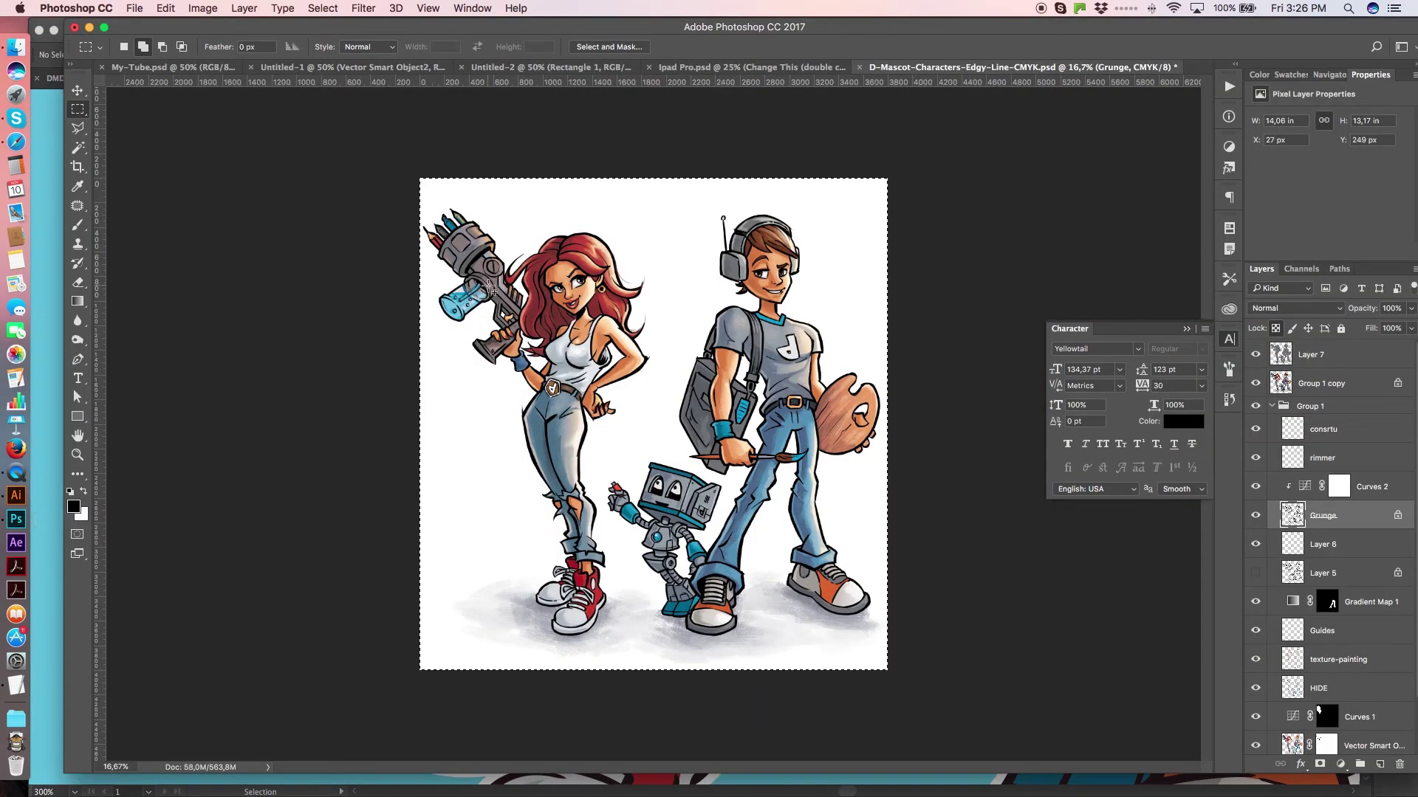
key("super+d")
left_click(617, 322, "super")
left_click(617, 322, "super")
left_click(595, 245, "super")
left_click(570, 229, "super")
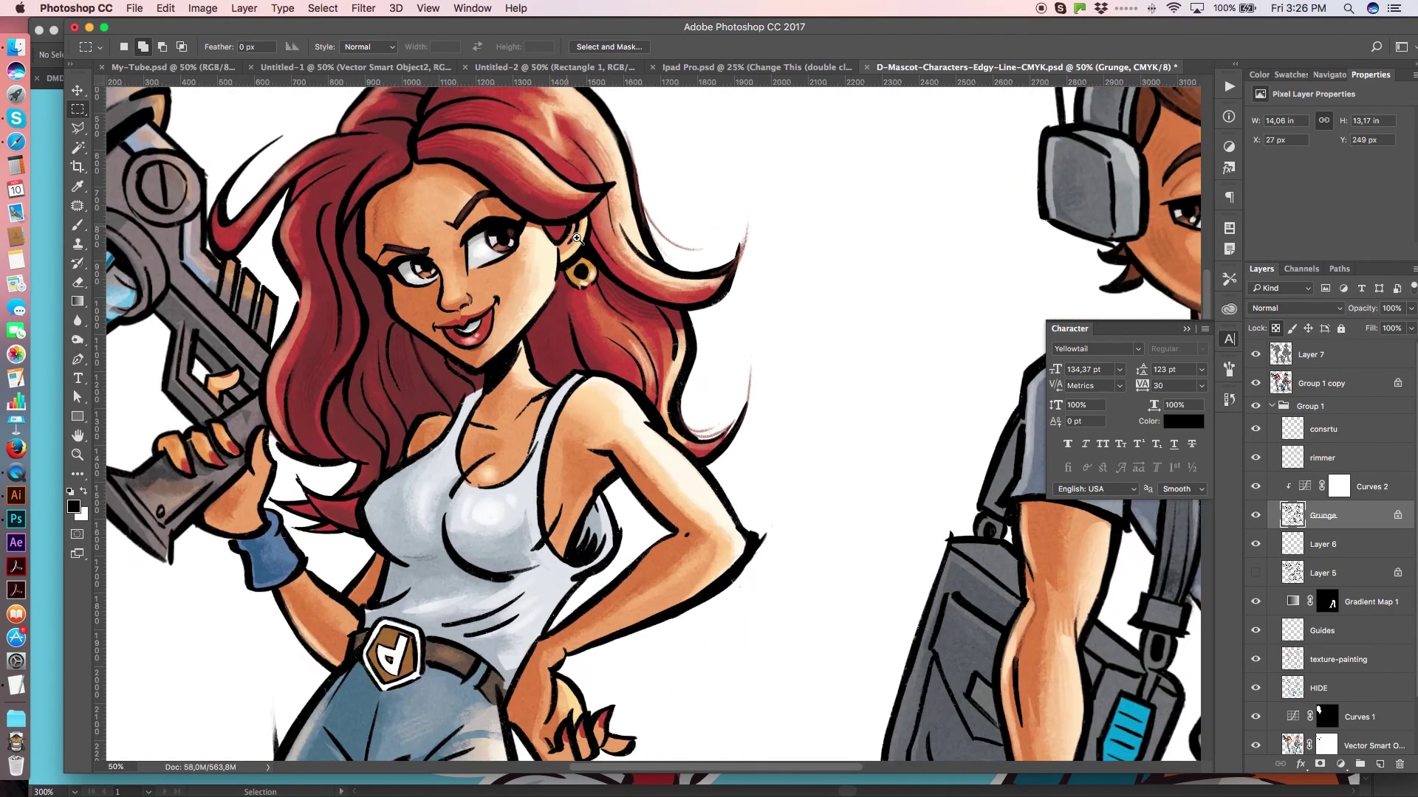
left_click(612, 323, "super")
left_click_drag(763, 283, 368, 418)
scroll(369, 418, "right", 15)
scroll(761, 176, "down", 15)
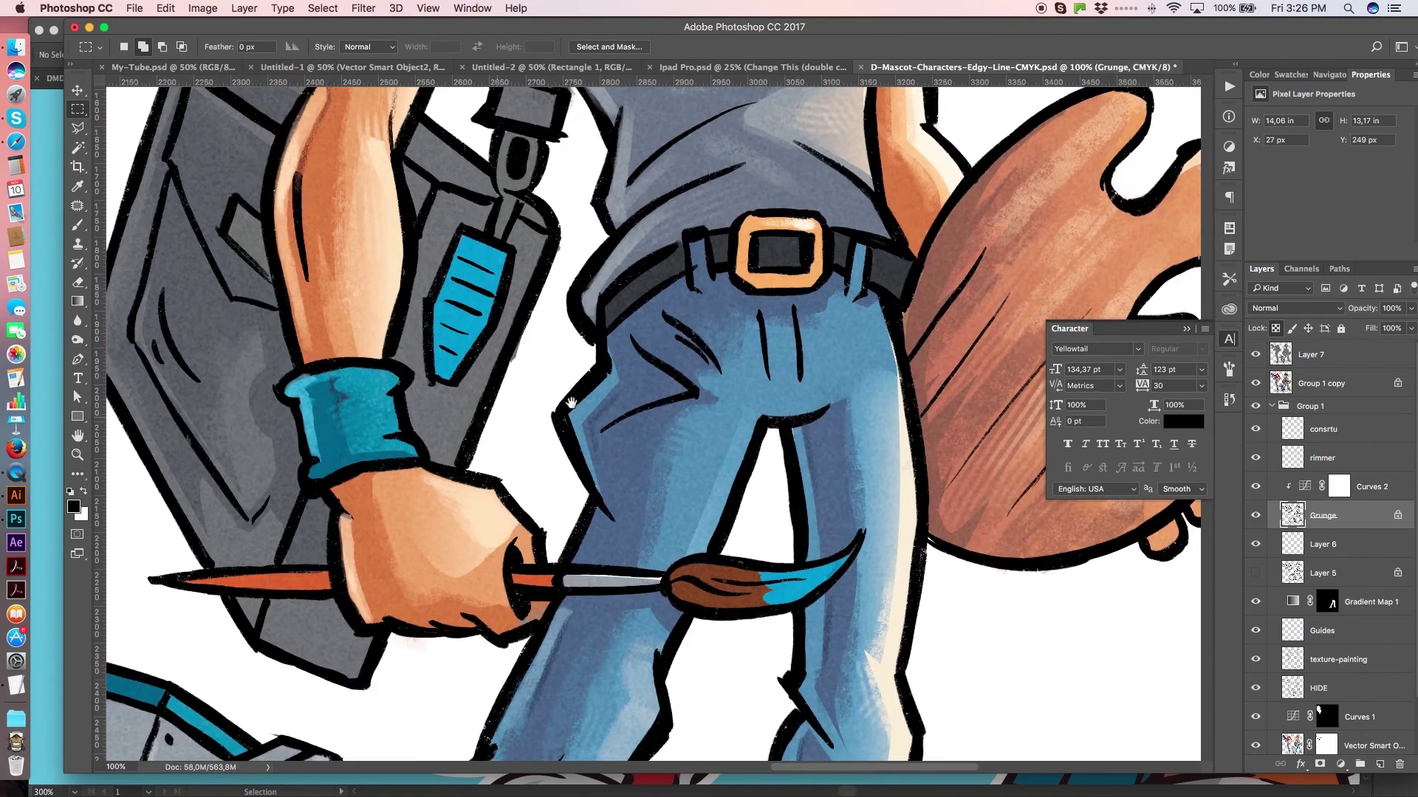
scroll(501, 416, "left", 9)
scroll(680, 291, "left", 7)
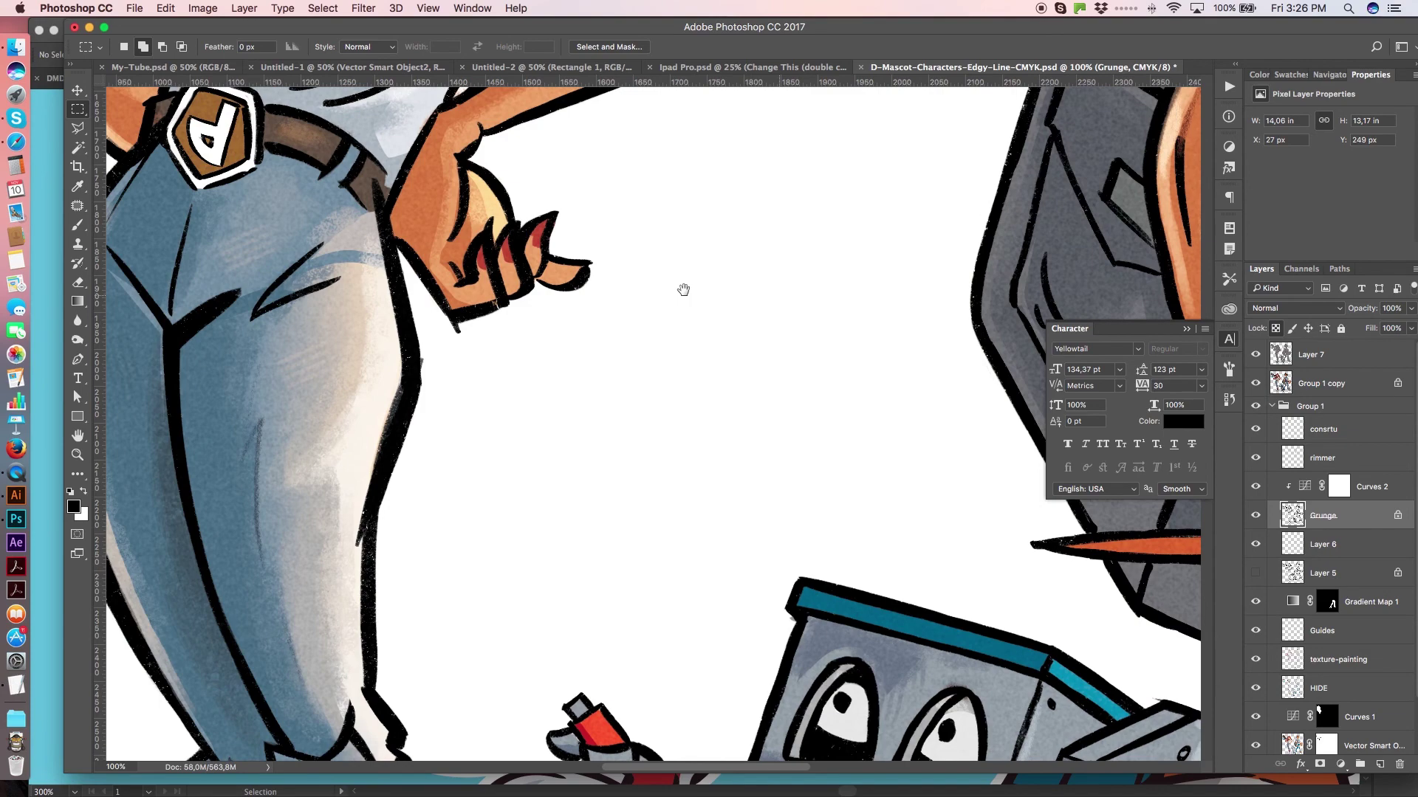
scroll(611, 200, "up", 8)
scroll(611, 200, "up", 5)
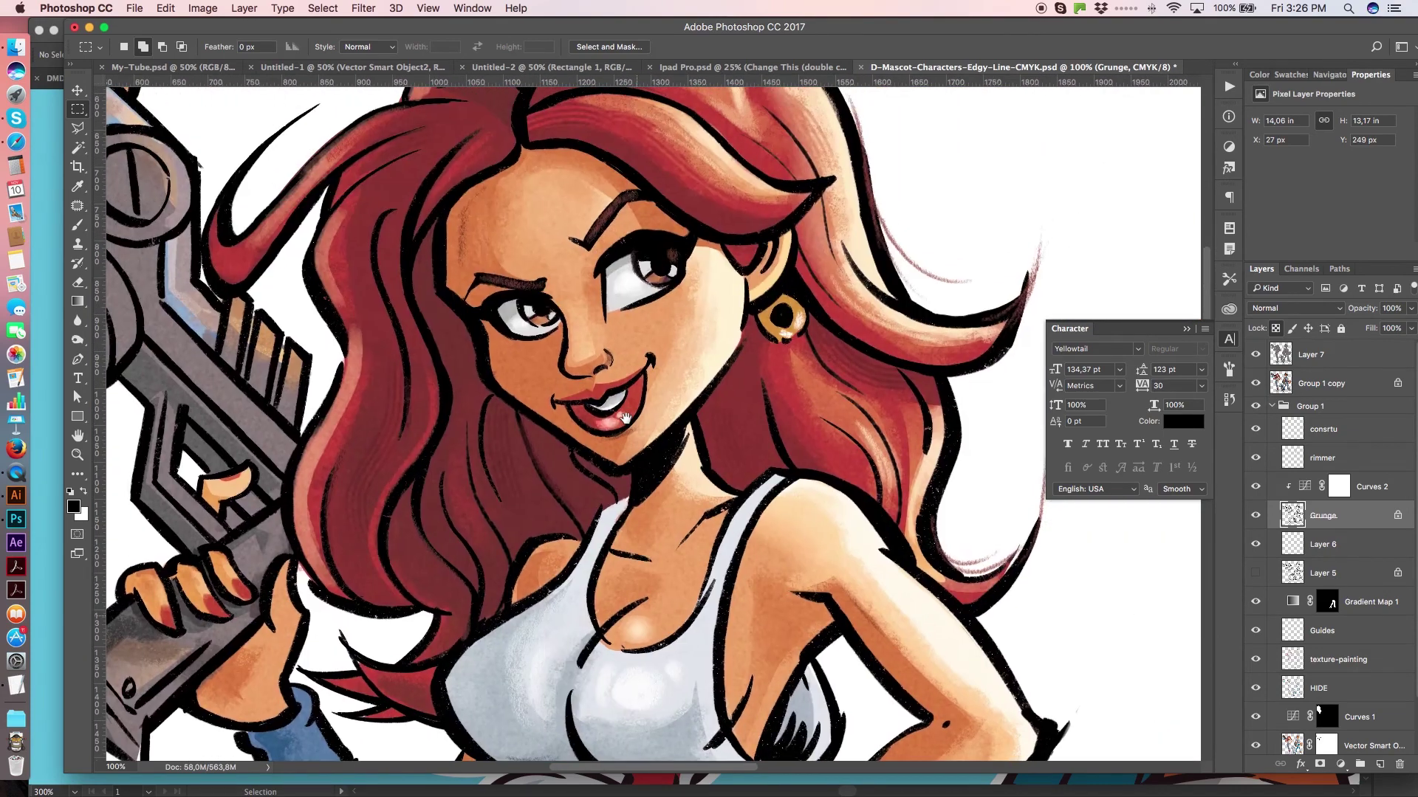
left_click(609, 234, "super")
left_click(629, 234, "alt")
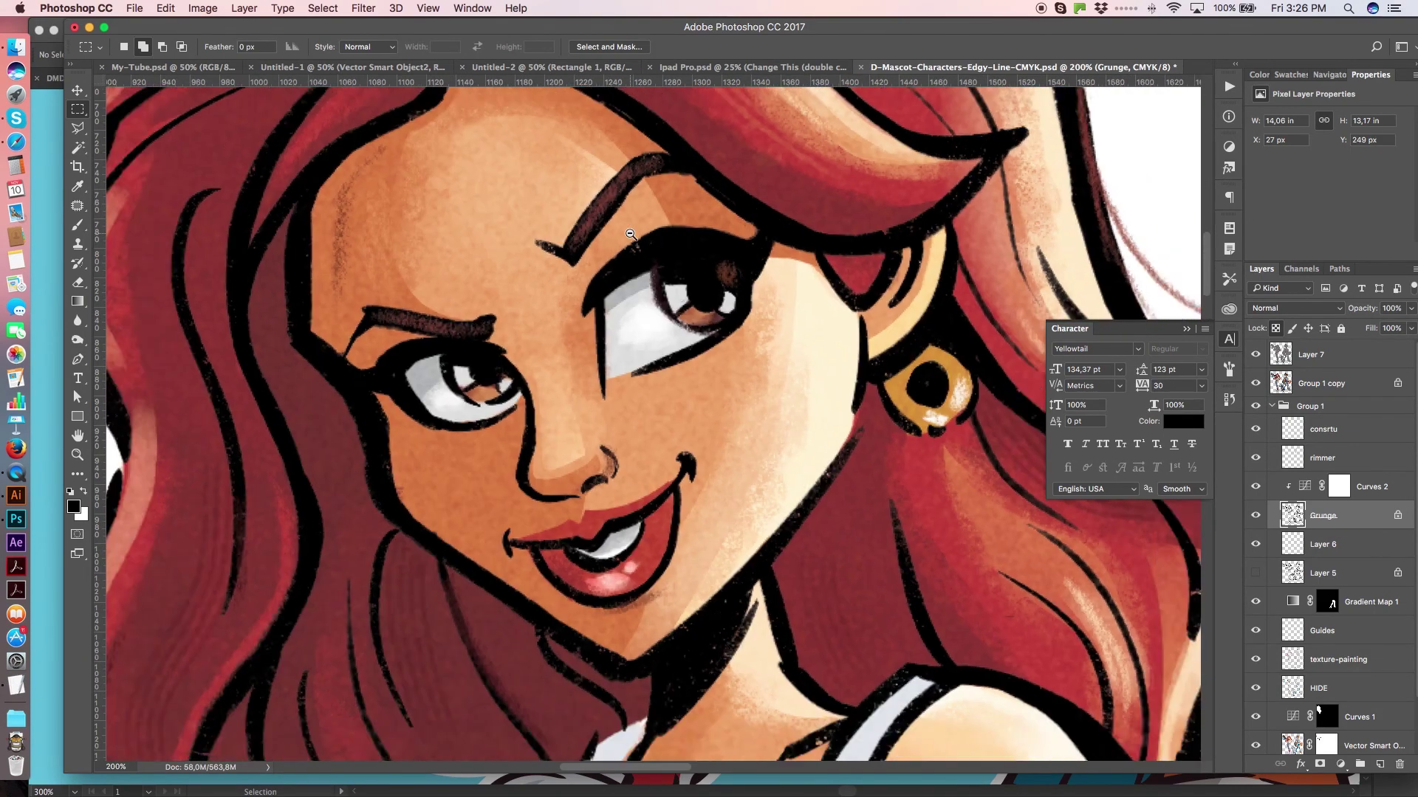
left_click(630, 234, "alt")
left_click(630, 234, "alt")
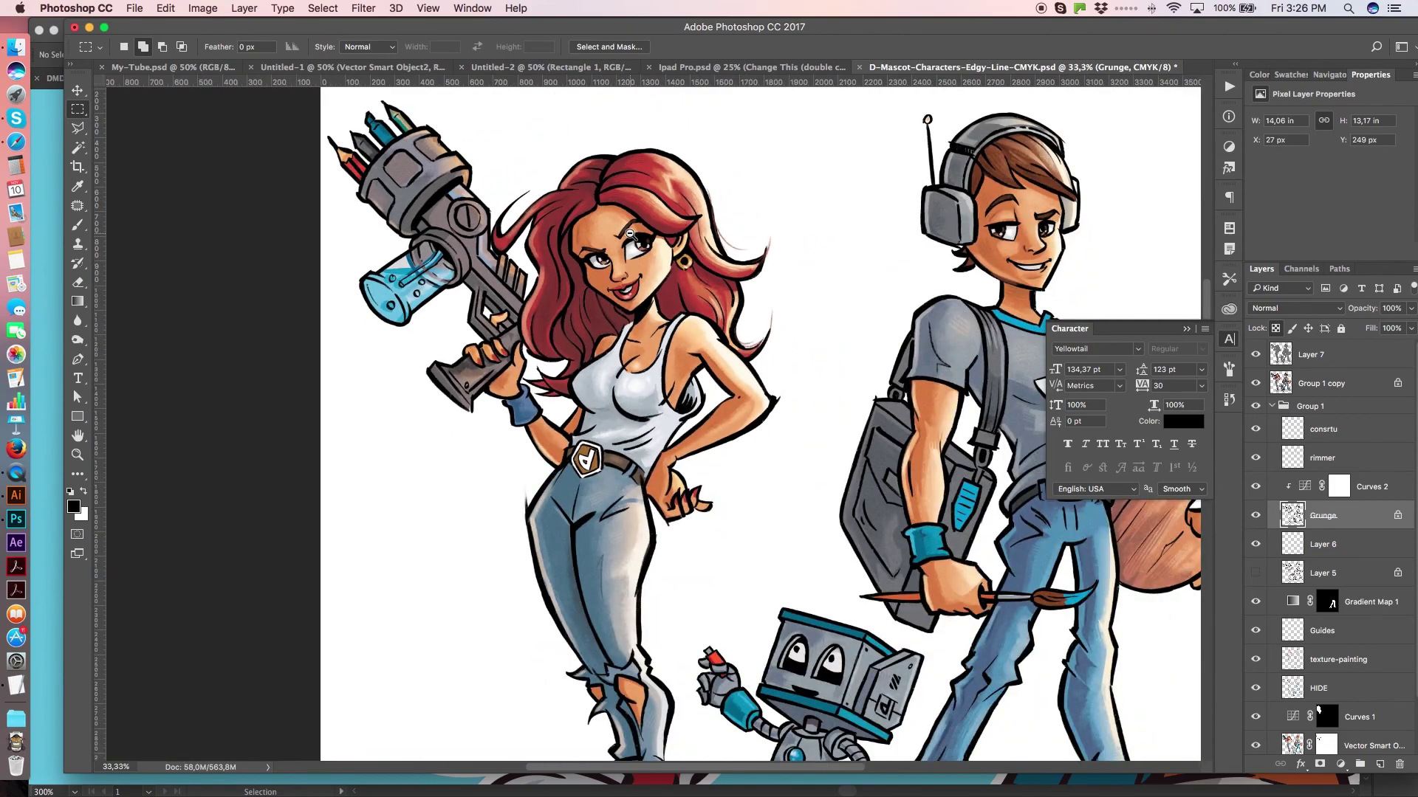